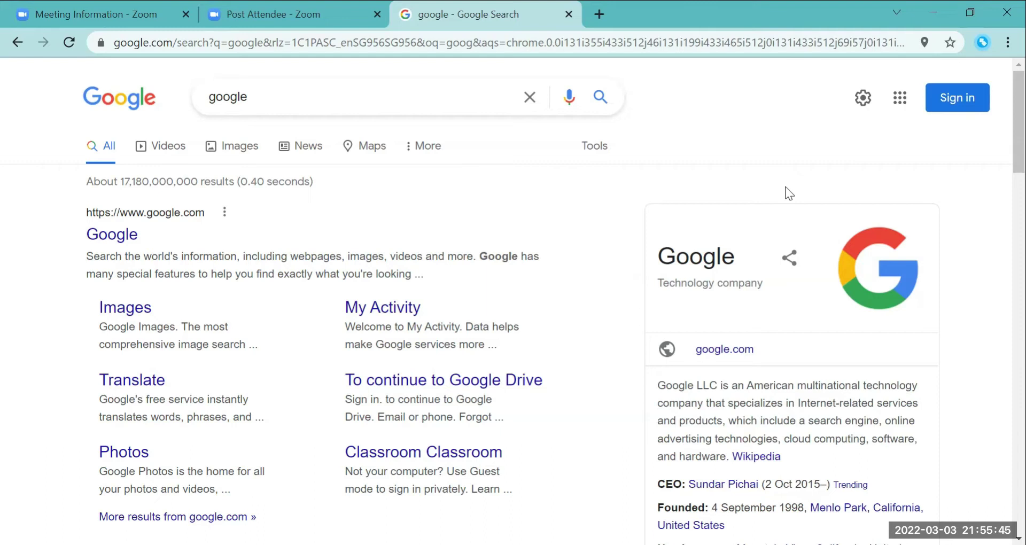
Step: Go to gmail.com from the address bar using the autocomplete suggestion
click(588, 47)
text(gmail.com)
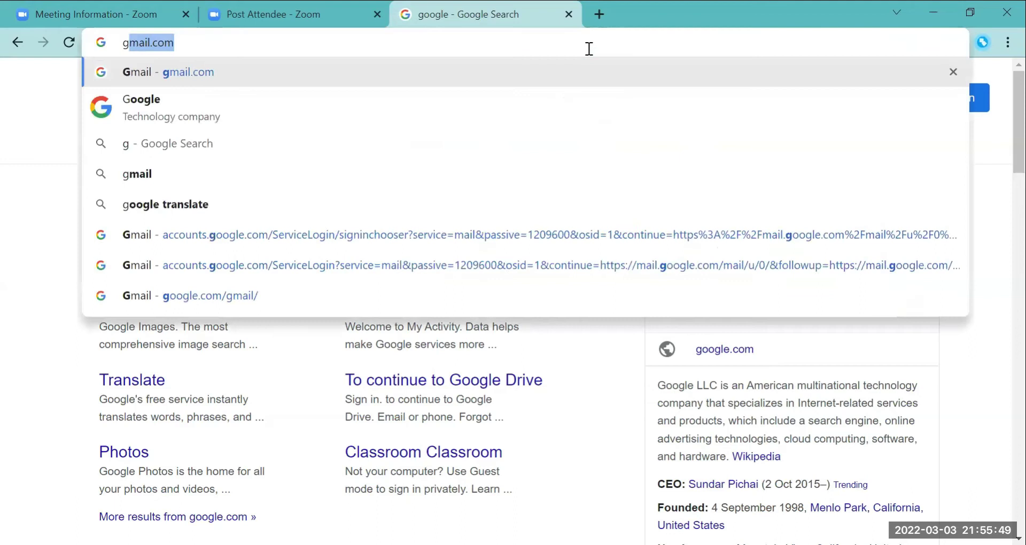
key(Return)
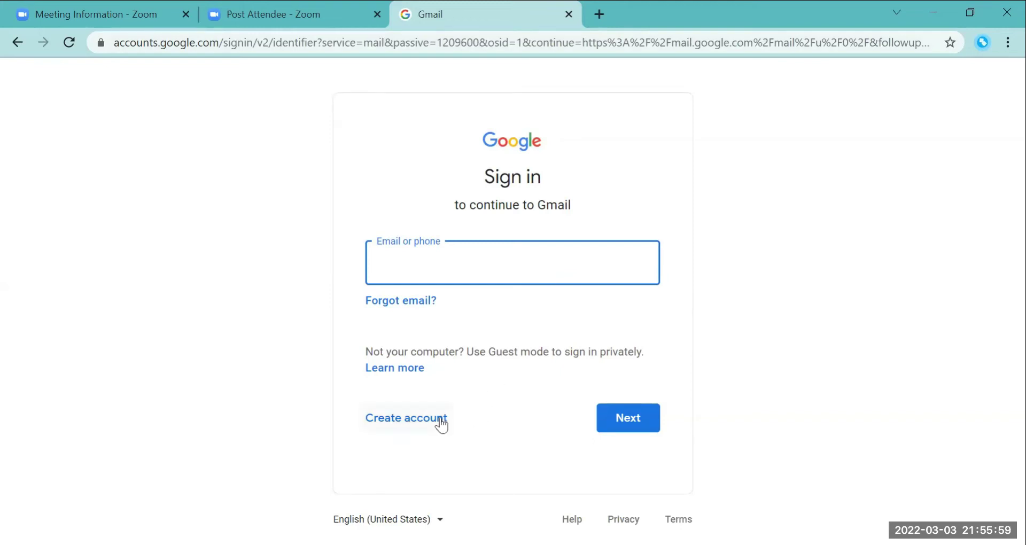
Step: Start a new Google account with Create account, choosing For myself
click(412, 425)
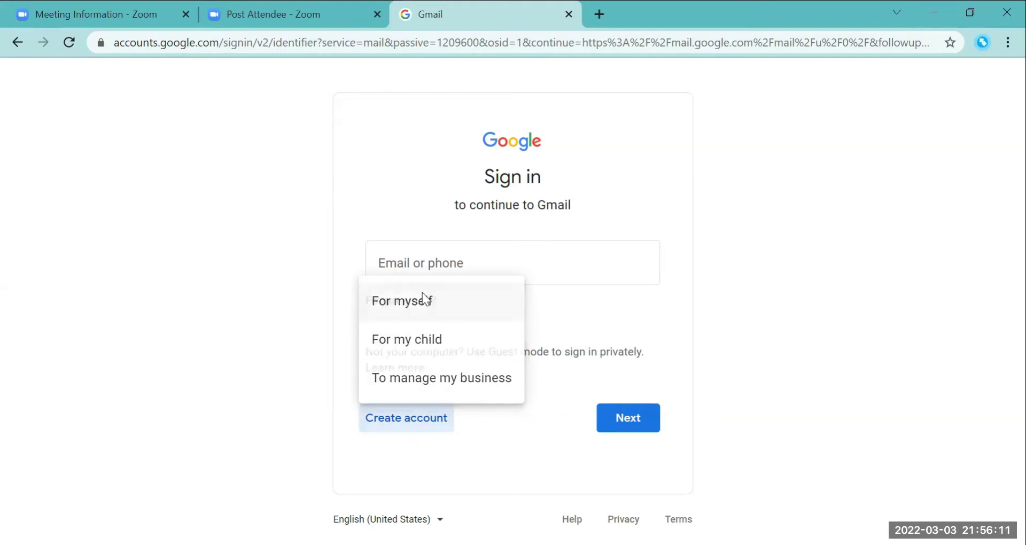
click(422, 292)
click(417, 422)
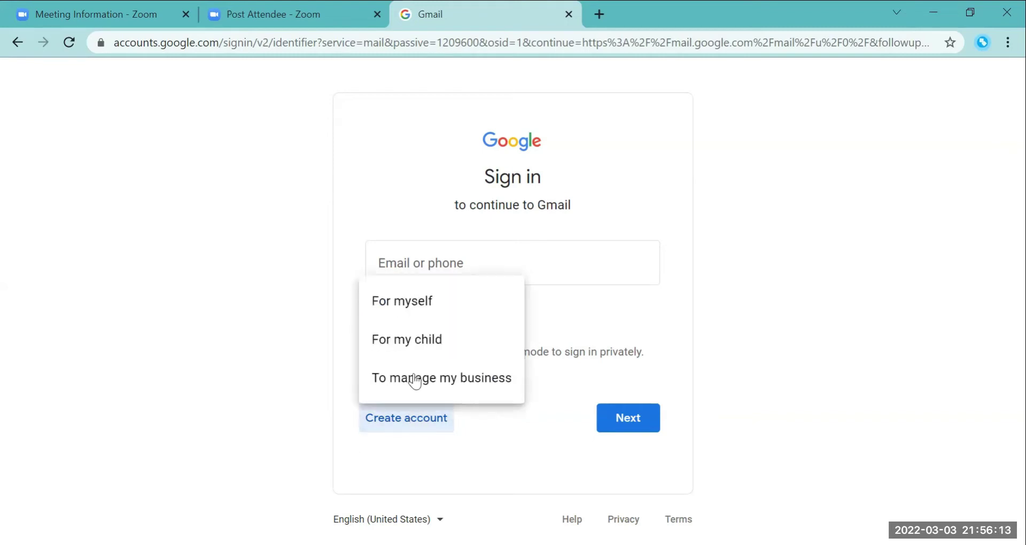
click(409, 302)
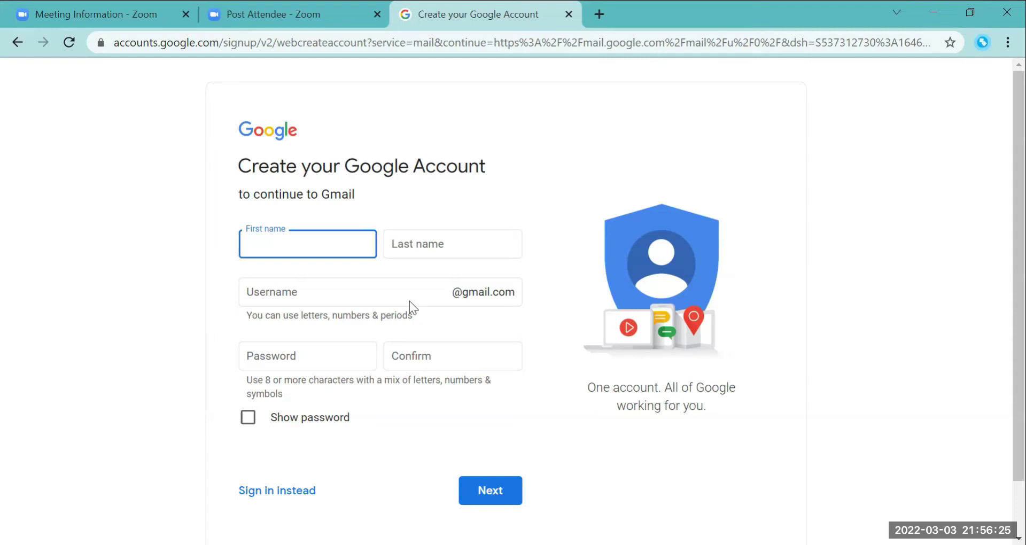
Step: Enter the account holder's first name and last name in the signup name fields
text(Kopi)
click(435, 242)
text(Uncle)
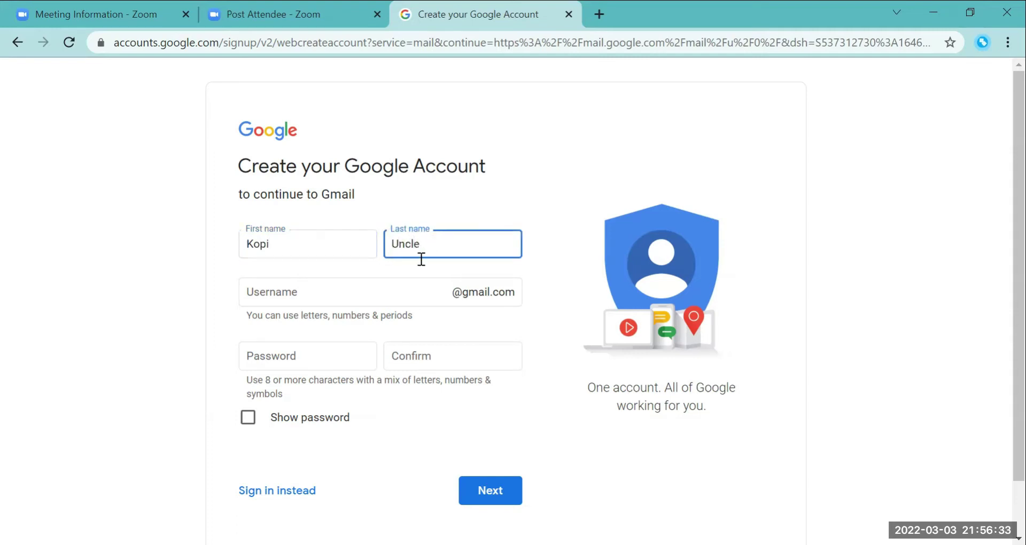
click(379, 293)
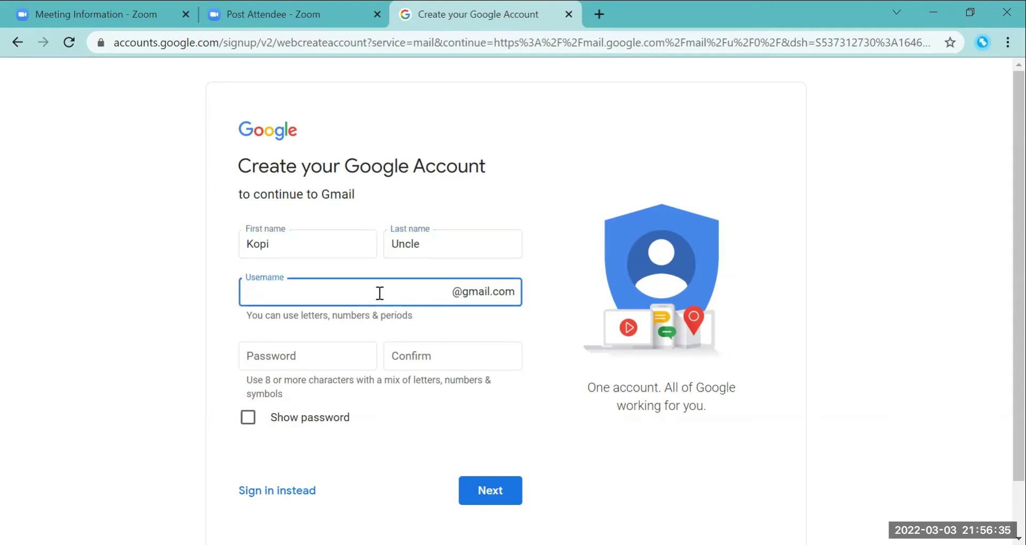
Step: Try a name-based username, then with 1 and 123 appended, checking availability each time
click(512, 363)
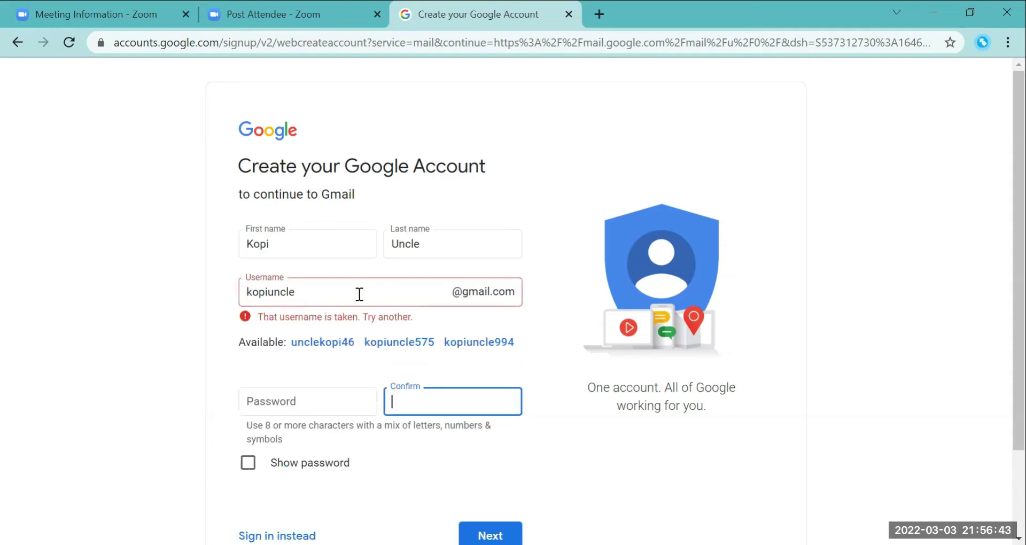
click(338, 294)
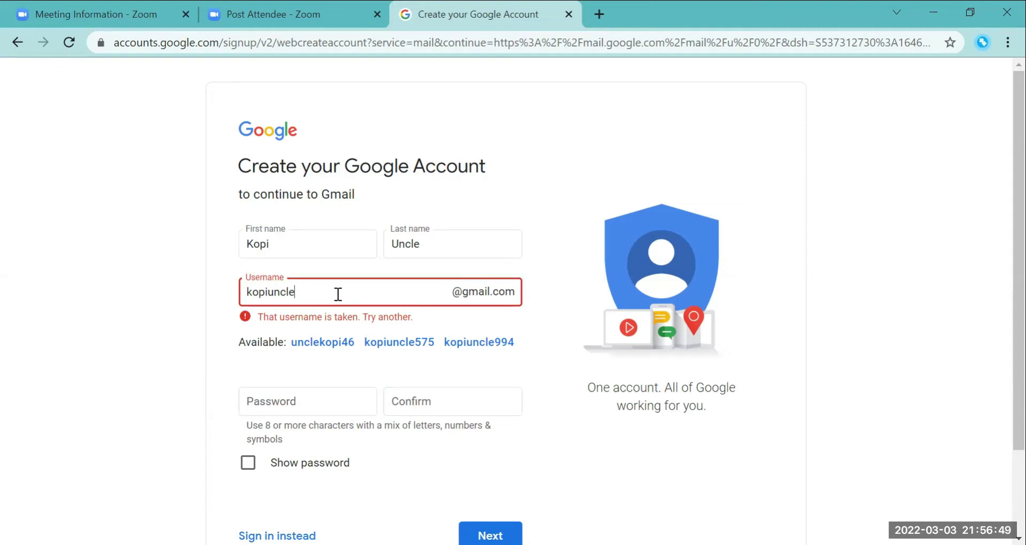
key(Left)
key(Left)
key(Left)
key(Left)
key(Left)
key(Home)
key(End)
key(Left)
key(Right)
text(1)
click(565, 430)
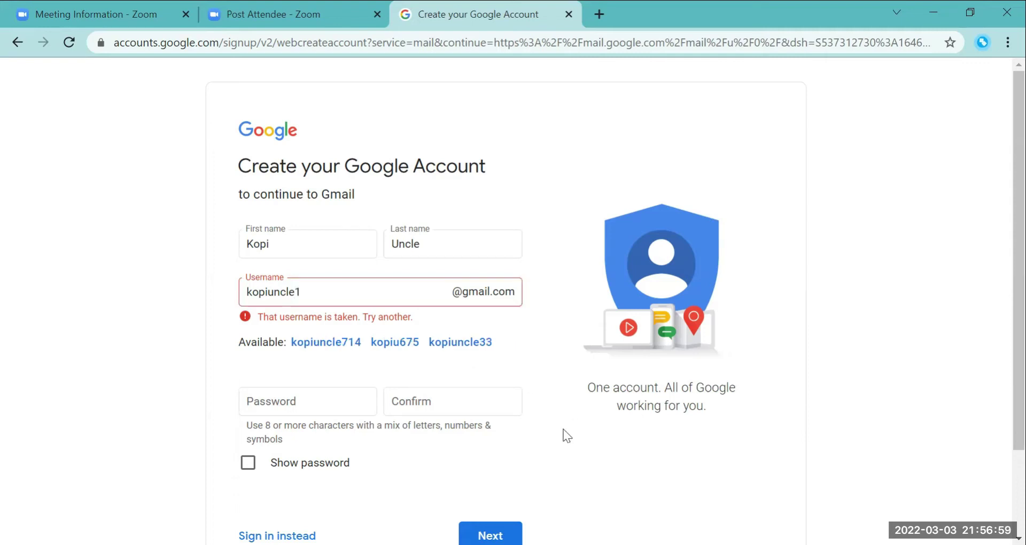
click(321, 297)
text(23)
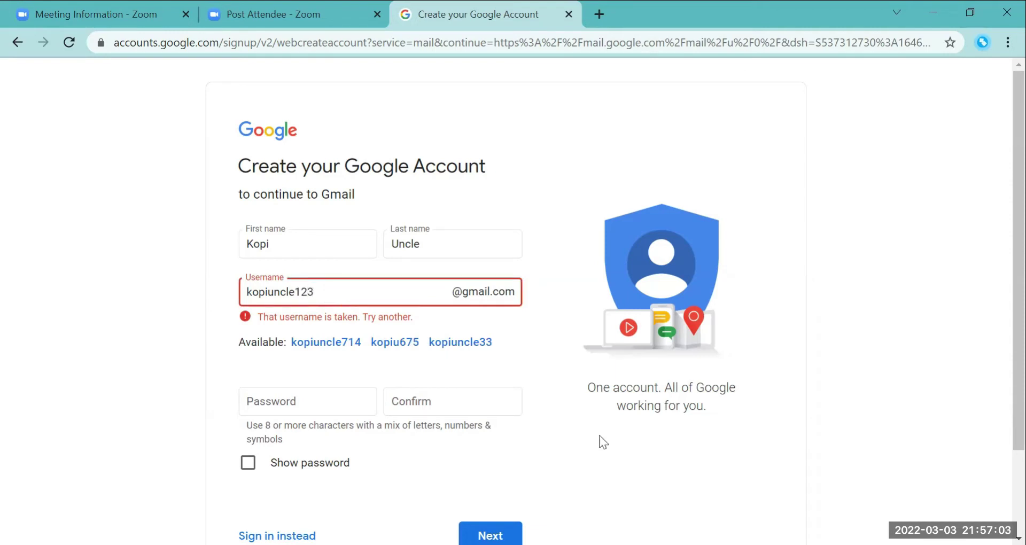
click(598, 444)
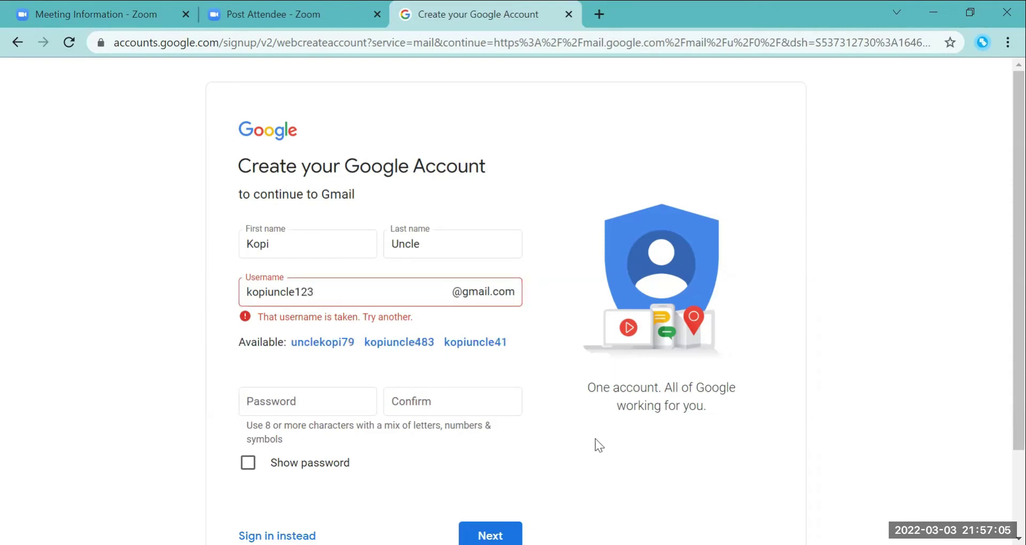
Step: Replace it with the reversed-name username plus 1234, which is accepted
drag(345, 294, 229, 291)
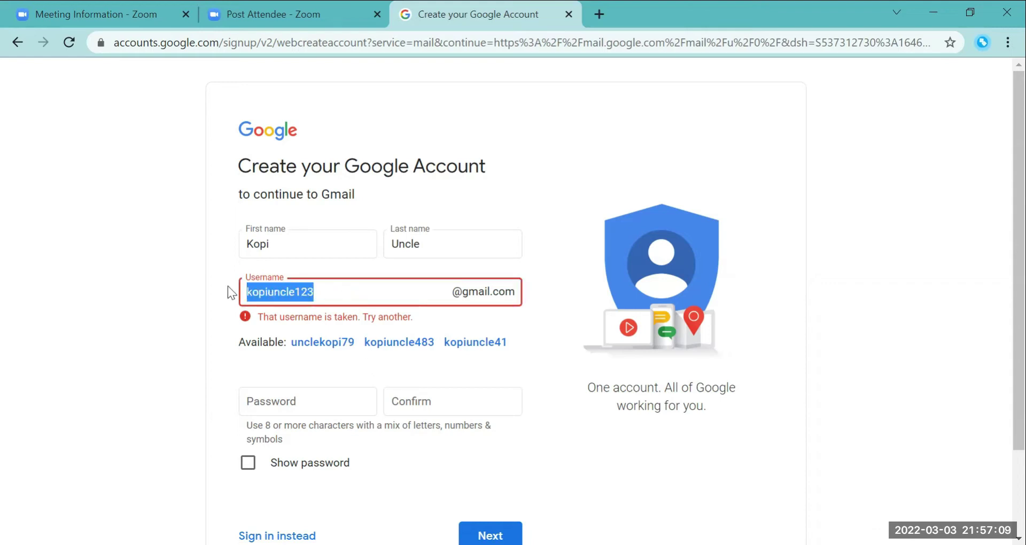
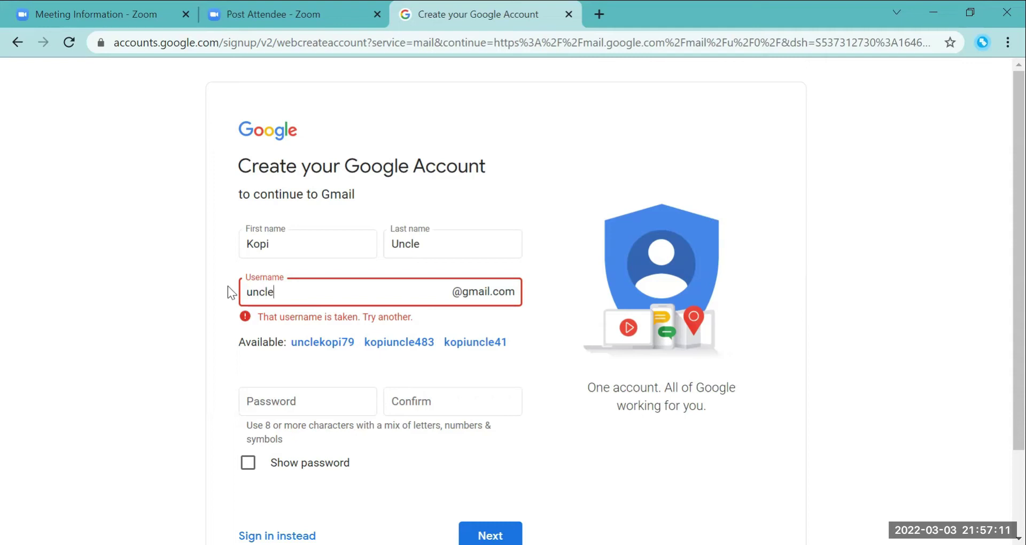
click(168, 342)
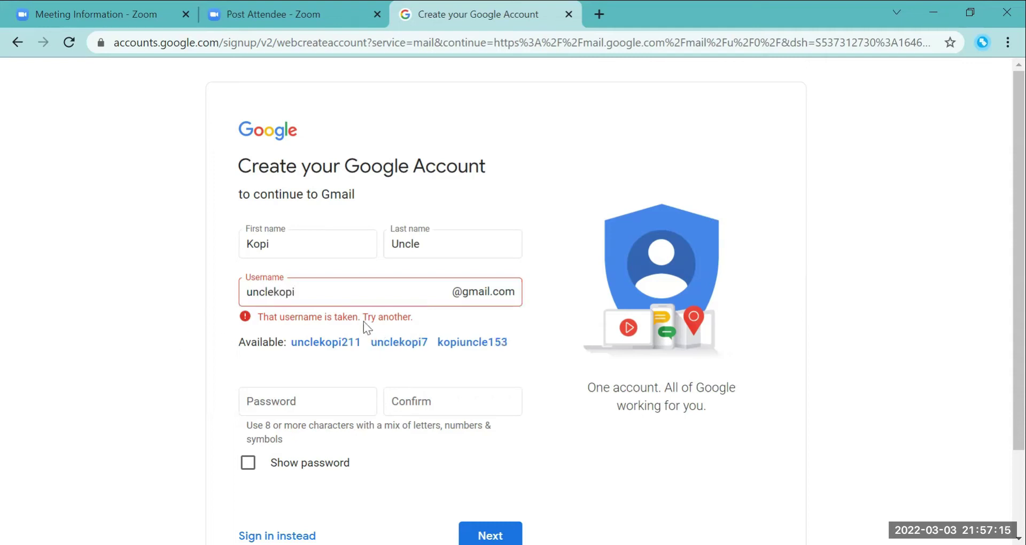
click(352, 301)
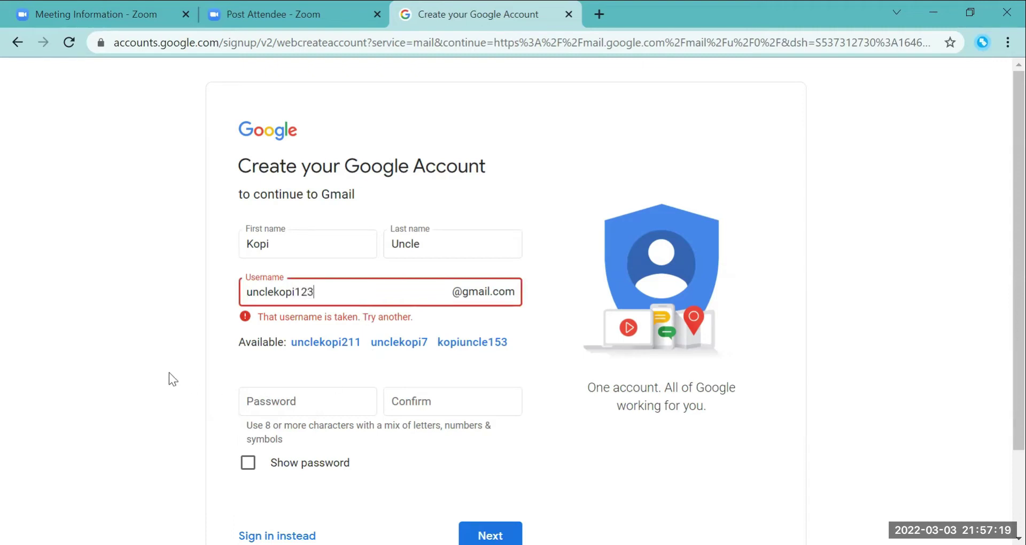
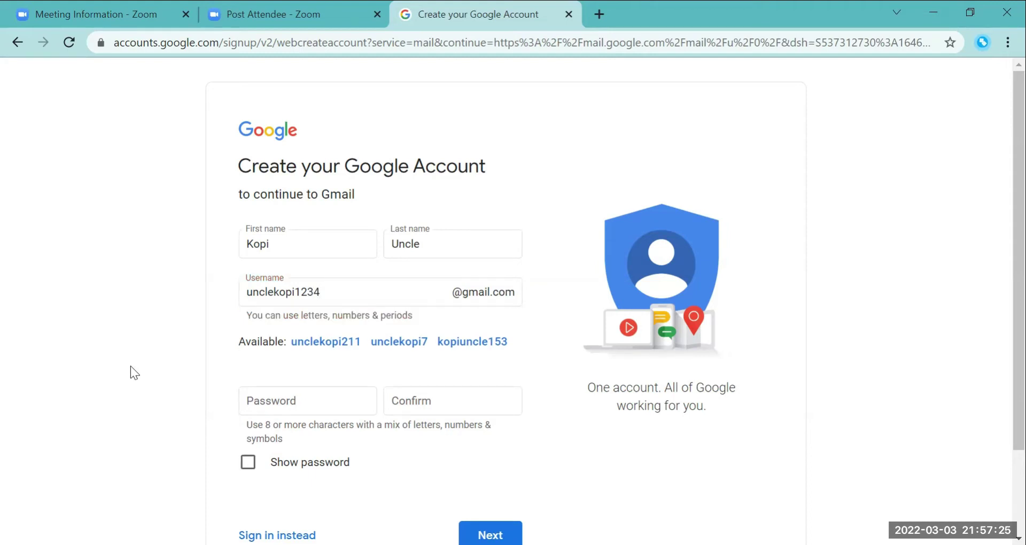
drag(335, 290, 236, 284)
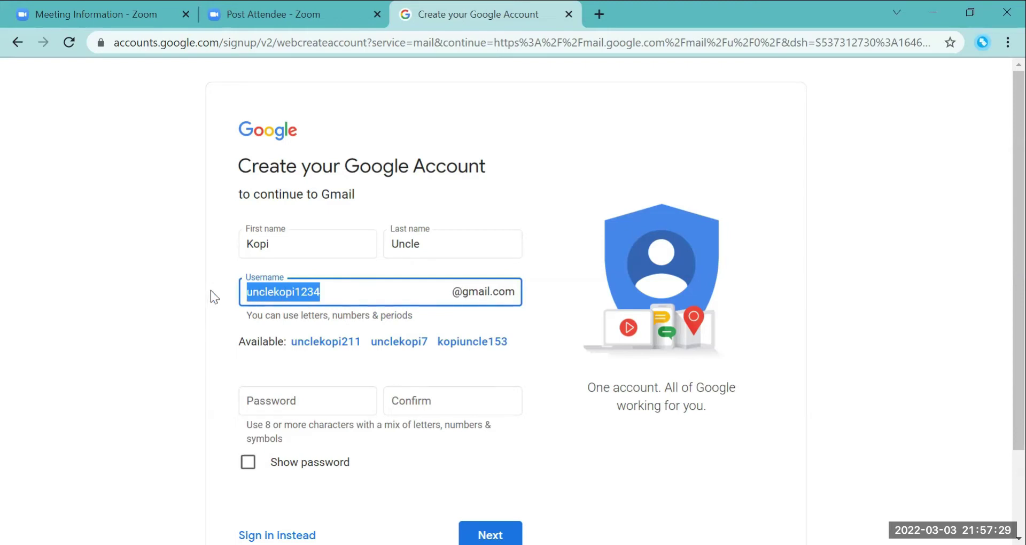
click(294, 400)
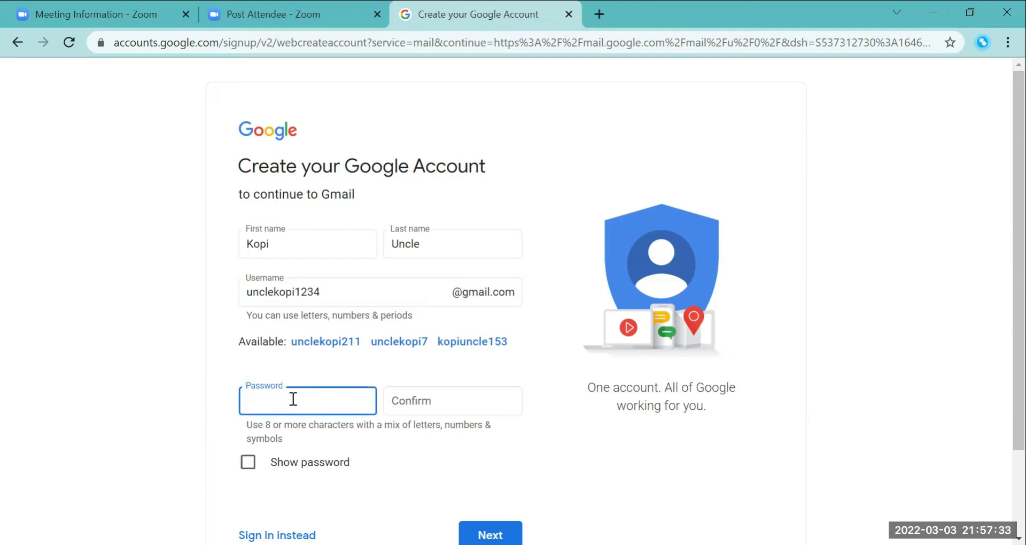
Step: Enter the password in both Password and Confirm fields and submit with Next
text(•••••••••)
click(428, 406)
text(••••••••)
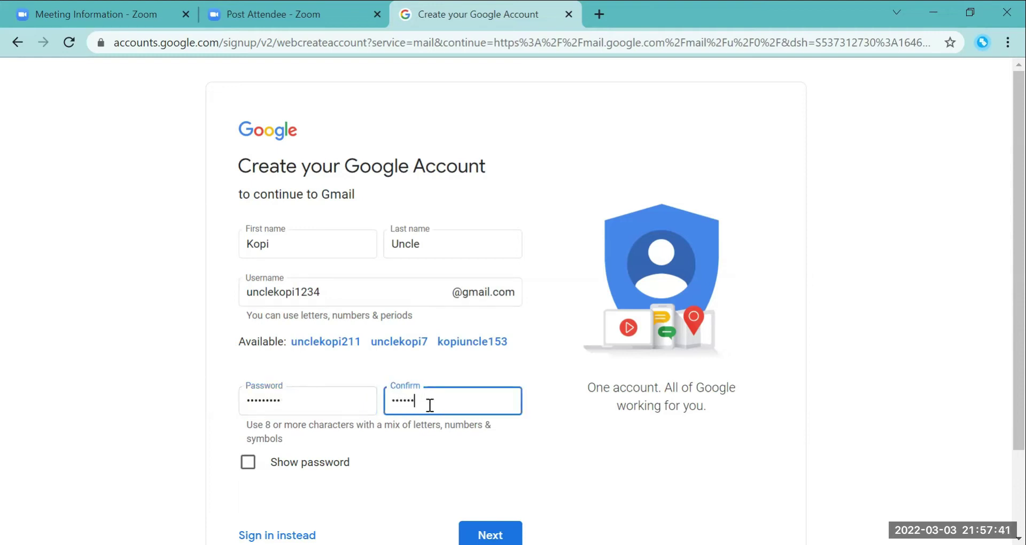
text(•)
click(486, 533)
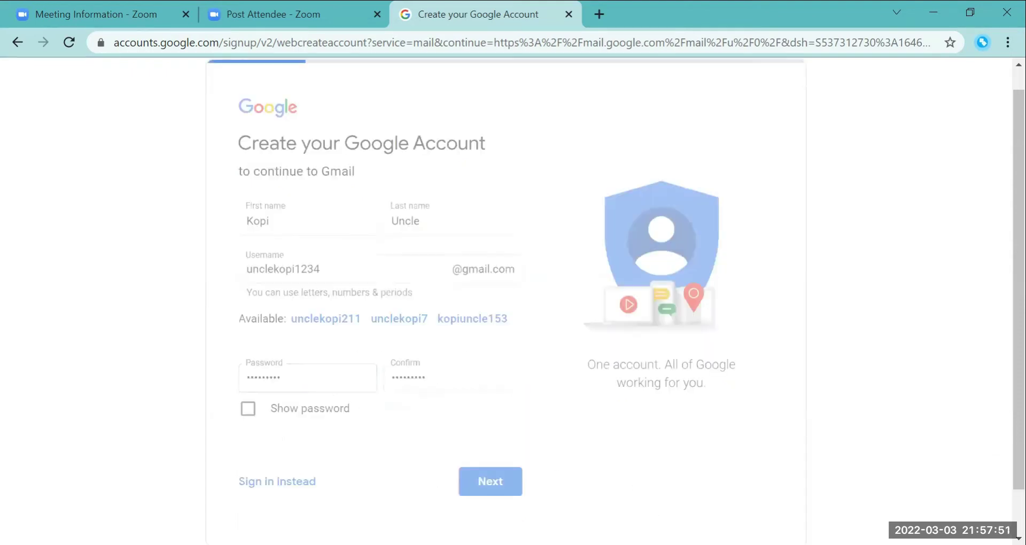
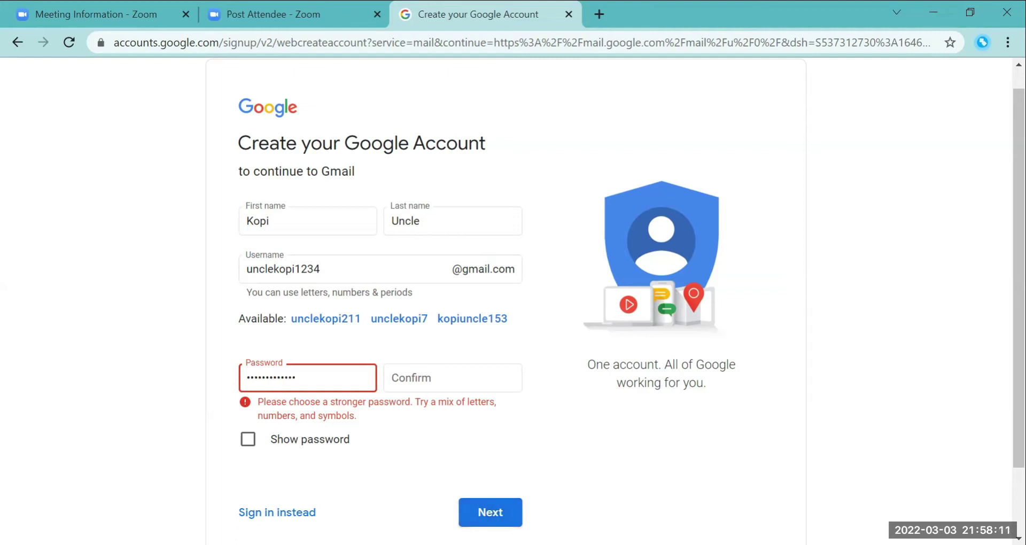
Step: Enter the account password, retype it in Confirm, and submit
click(434, 380)
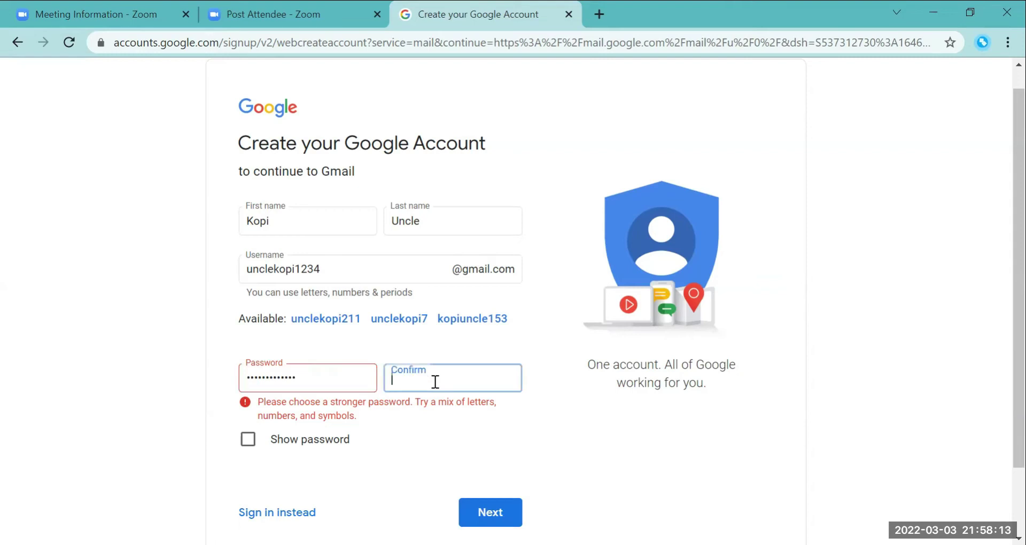
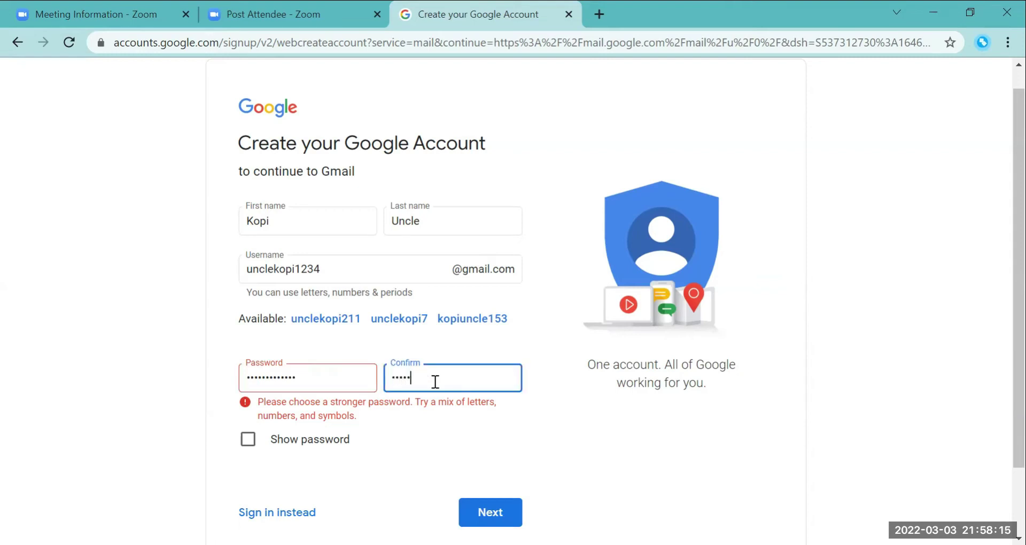
click(490, 514)
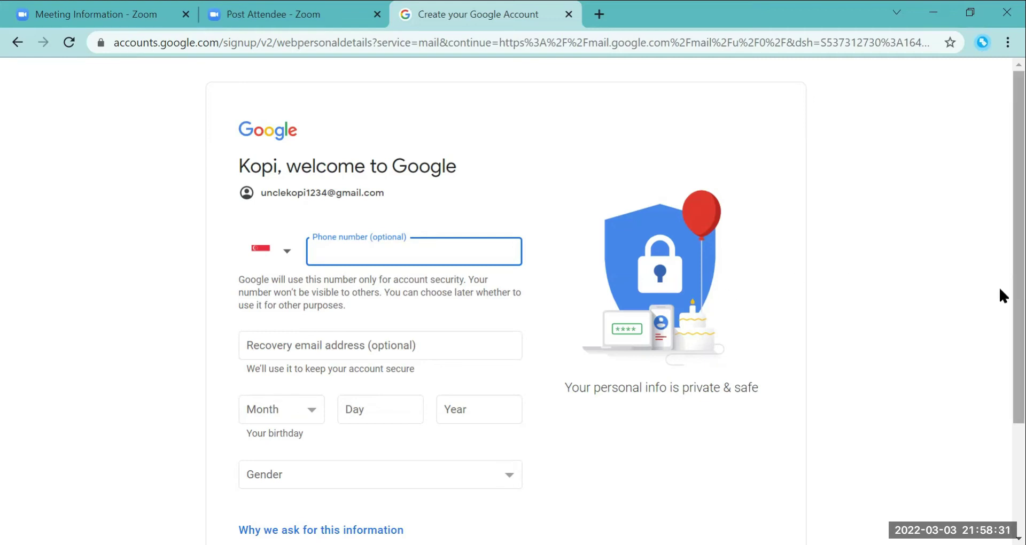
scroll(998, 294, down, 2)
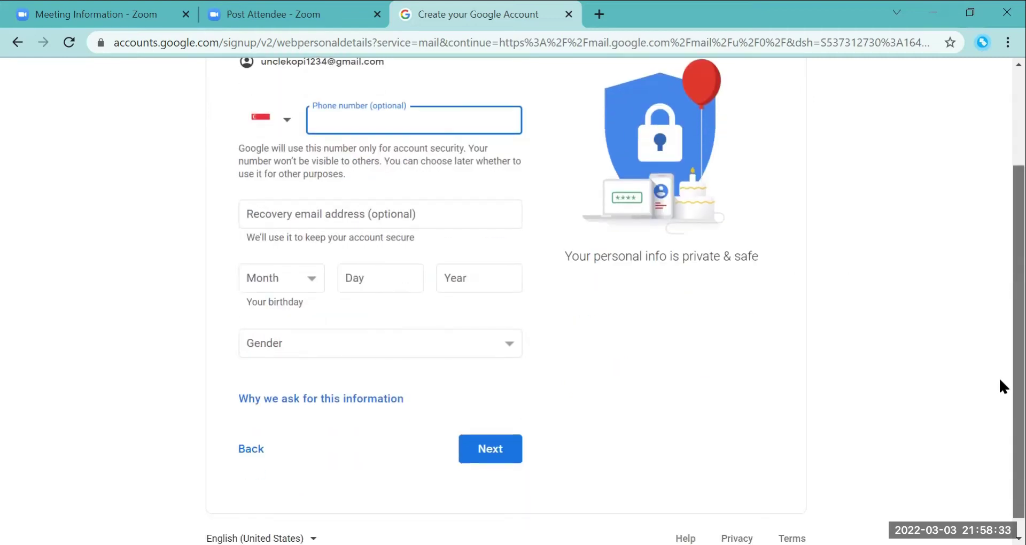
scroll(999, 380, up, 1)
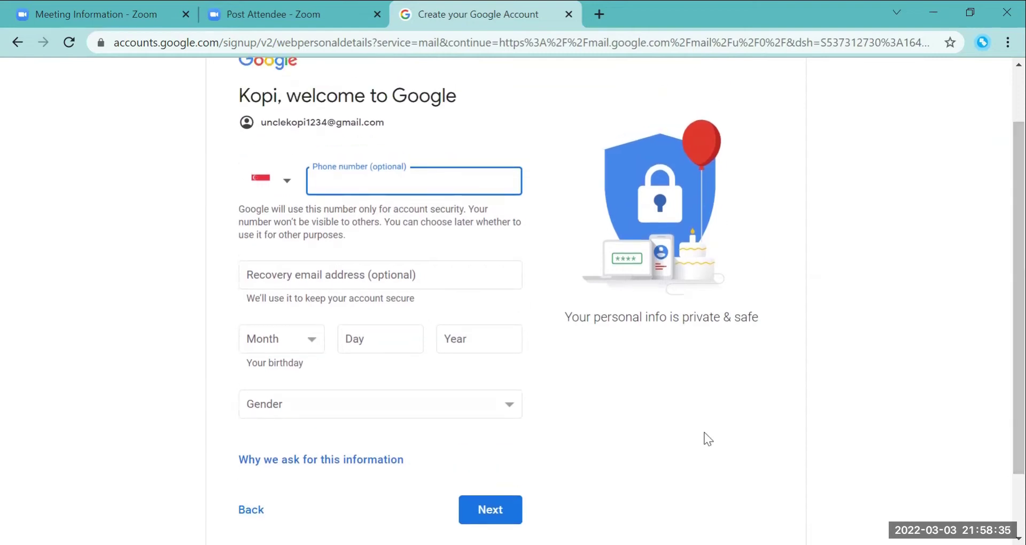
click(512, 510)
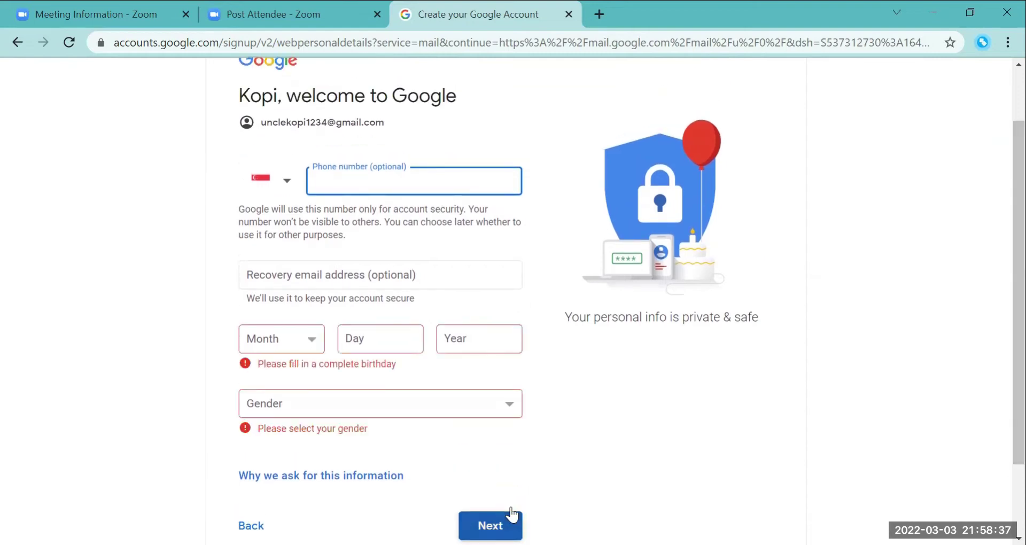
click(315, 346)
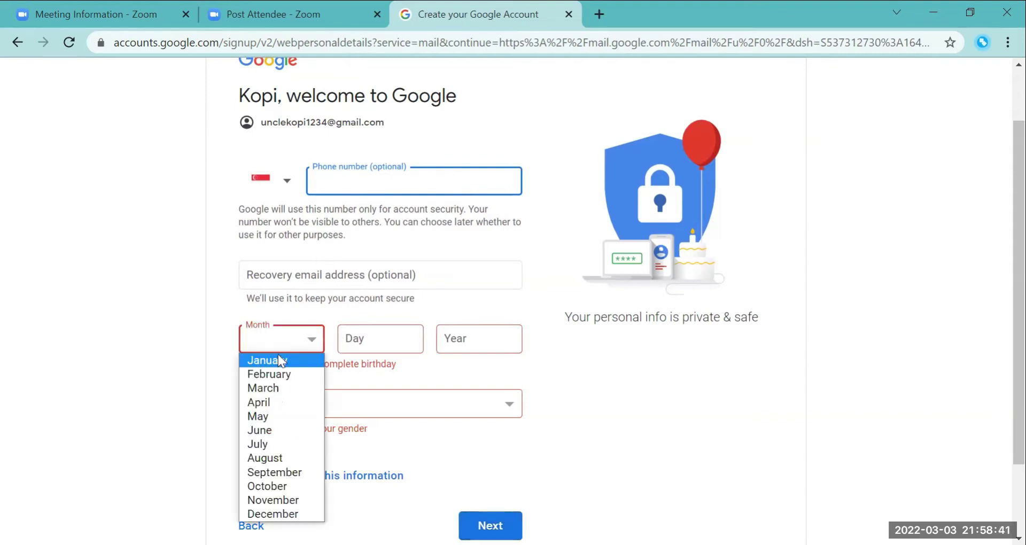
click(299, 354)
click(391, 331)
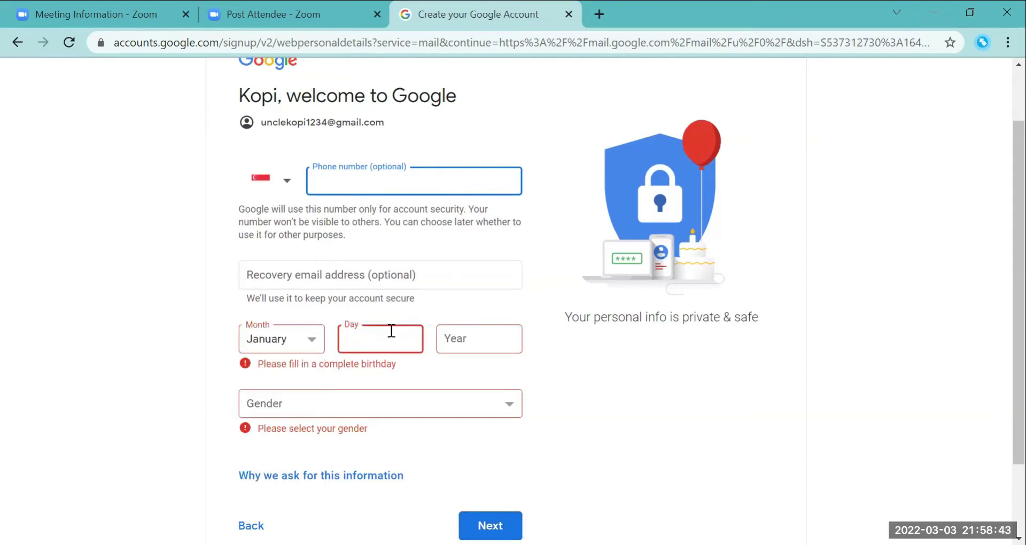
text(4)
click(518, 347)
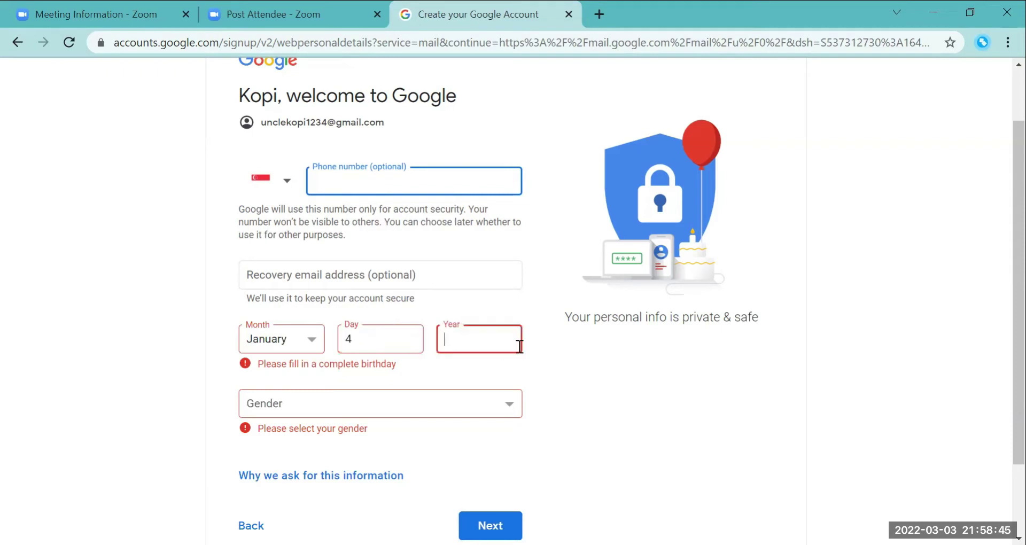
text(1975)
Step: Choose Male as the gender and submit the personal details
click(339, 411)
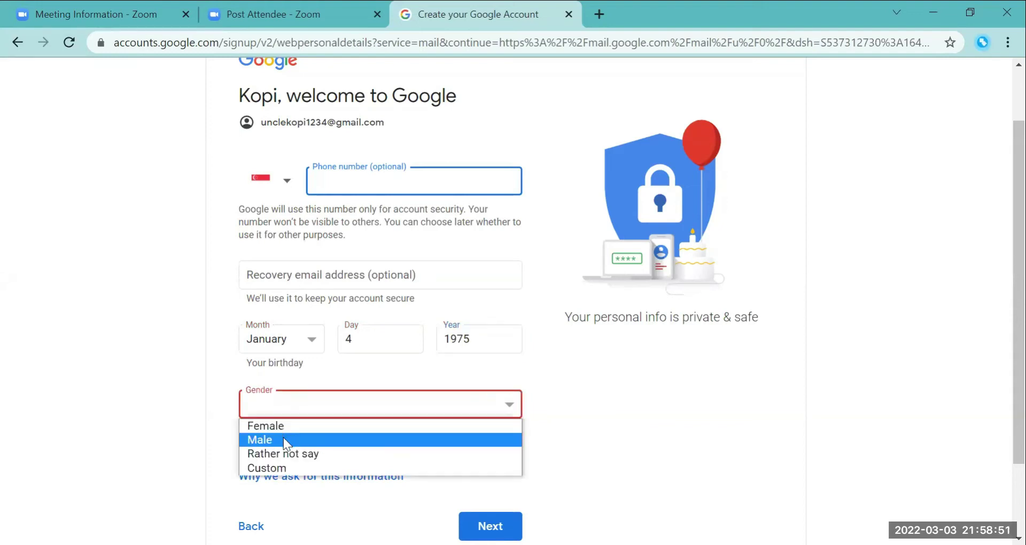
click(286, 439)
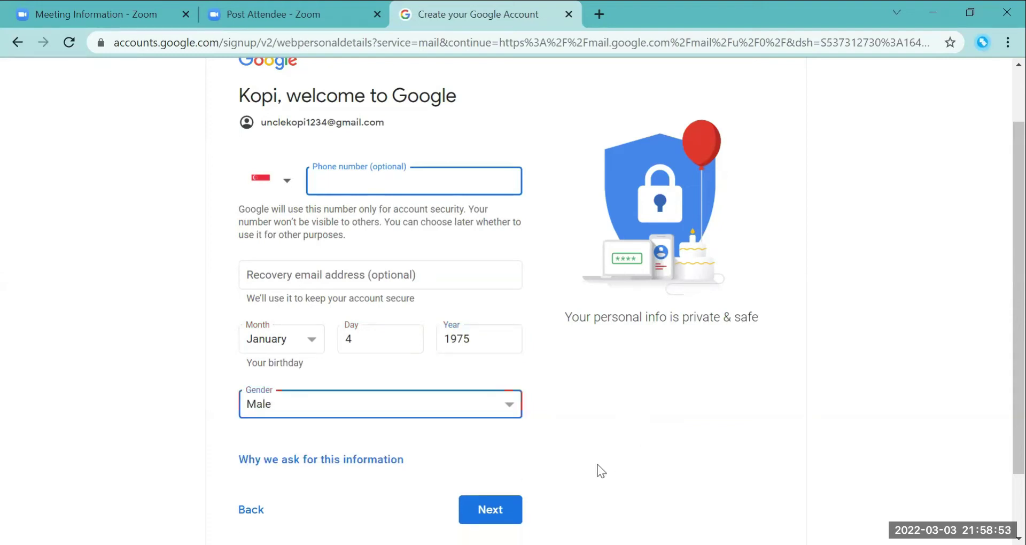
click(489, 509)
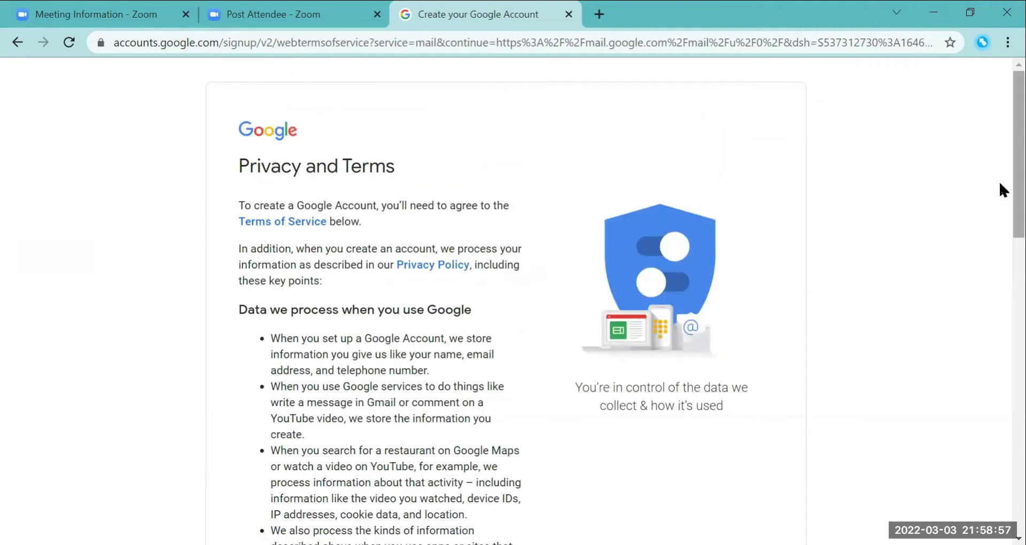
Step: Scroll through the Privacy and Terms and agree to them
drag(999, 181, 956, 491)
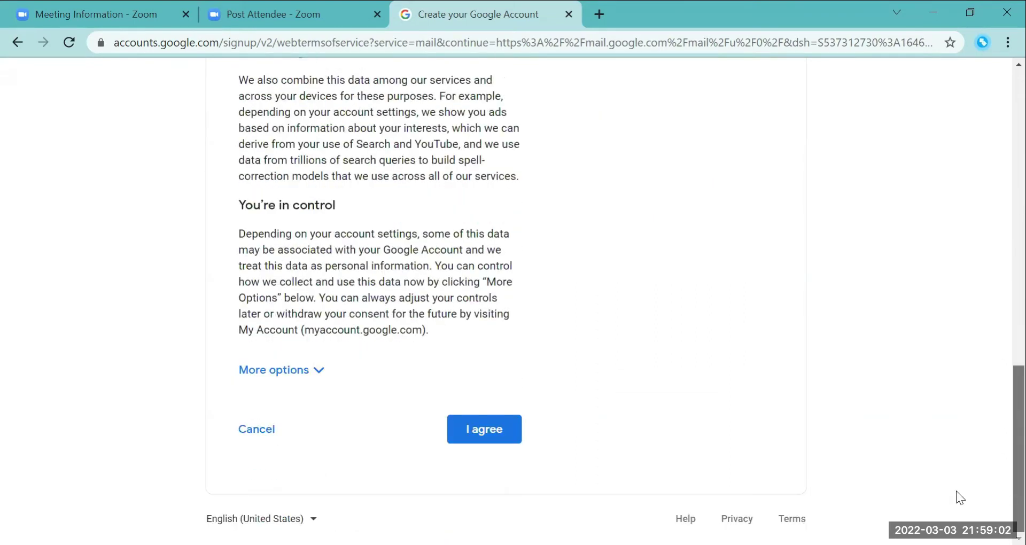
click(497, 433)
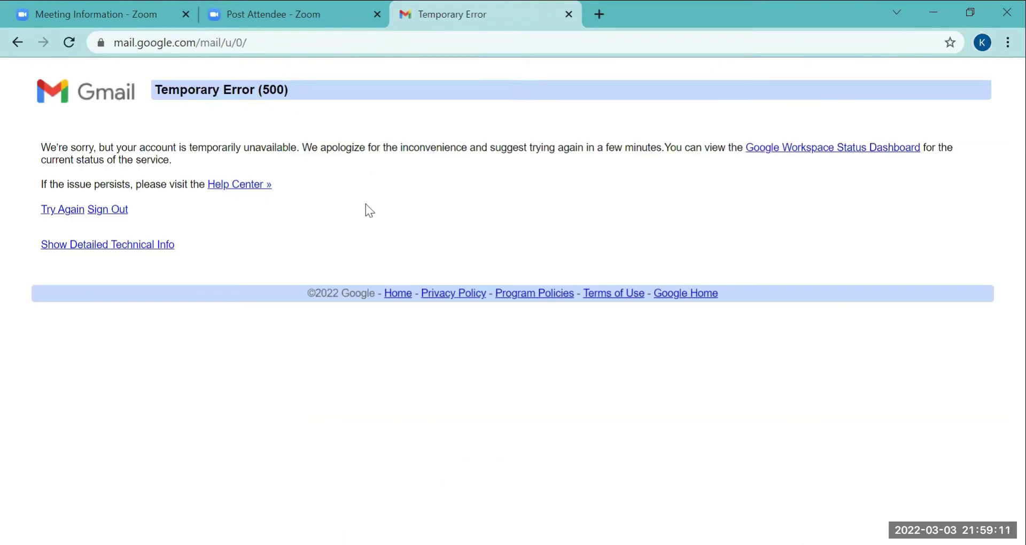
Step: Go to gmail.com to load the new account's inbox
click(279, 48)
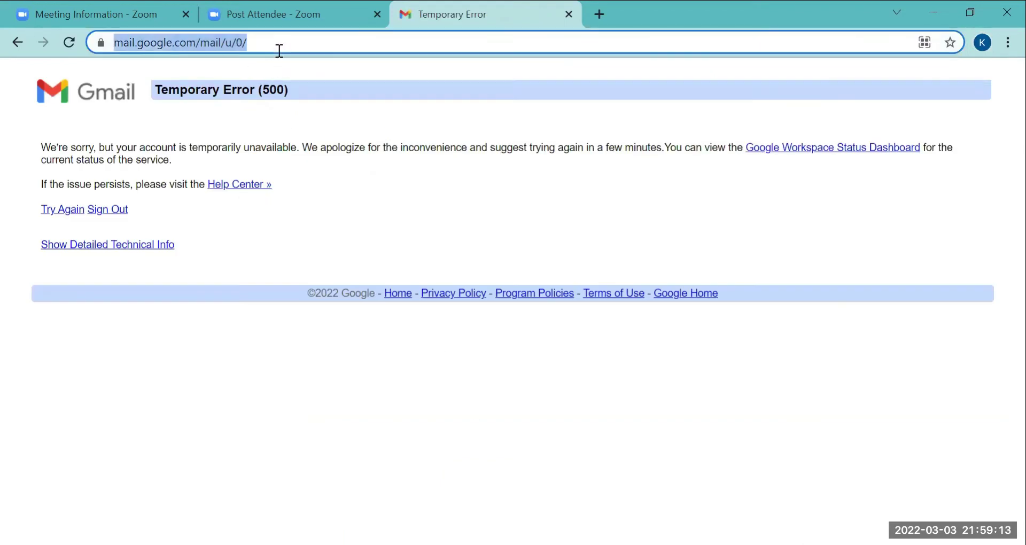
text(gm)
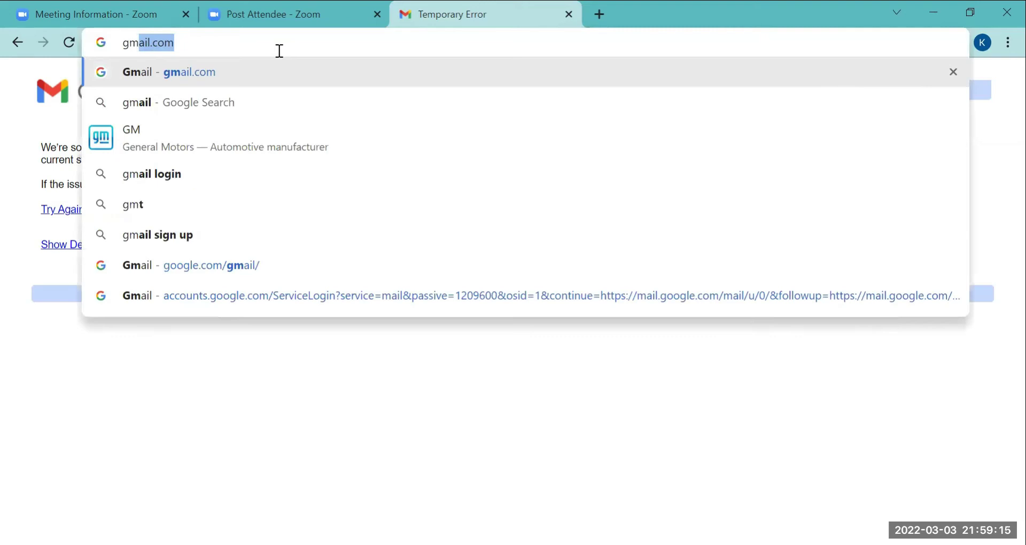
key(Return)
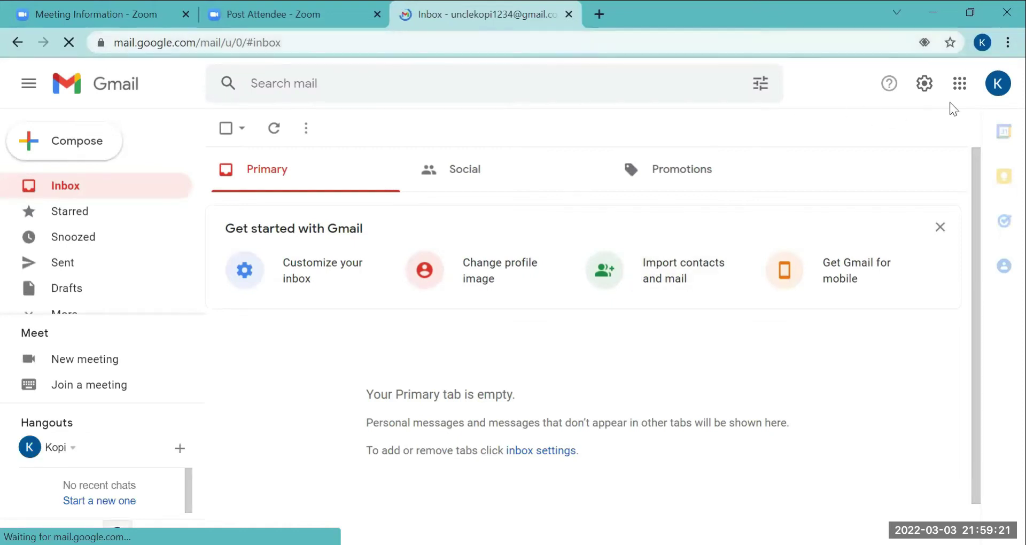
Step: Check the signed-in account in the profile popup, then close it
click(996, 88)
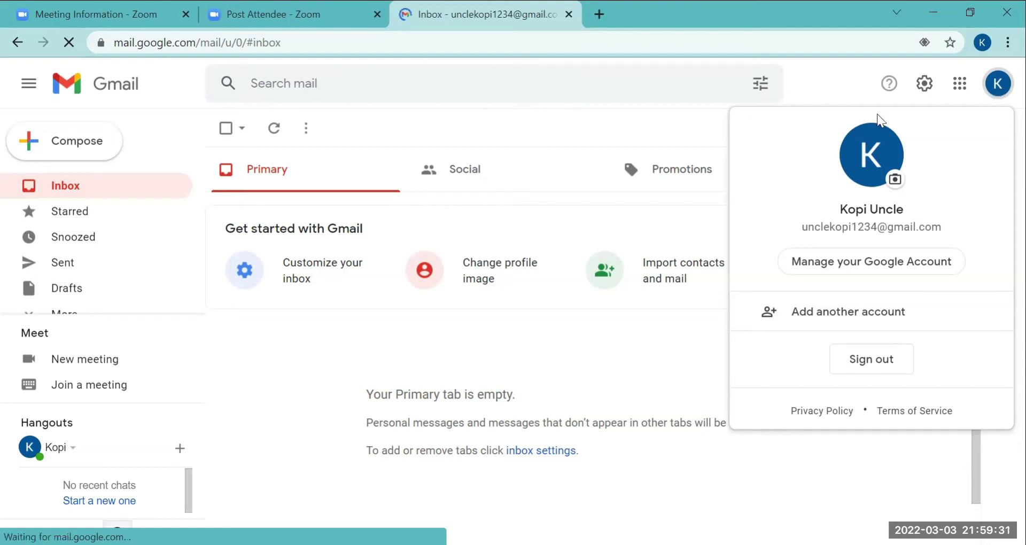
click(486, 69)
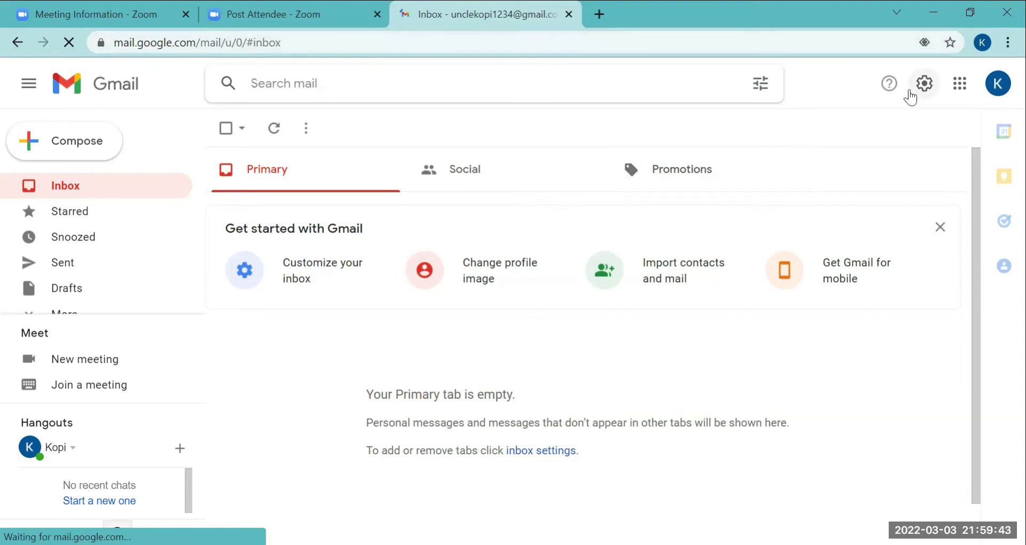
click(998, 85)
click(997, 85)
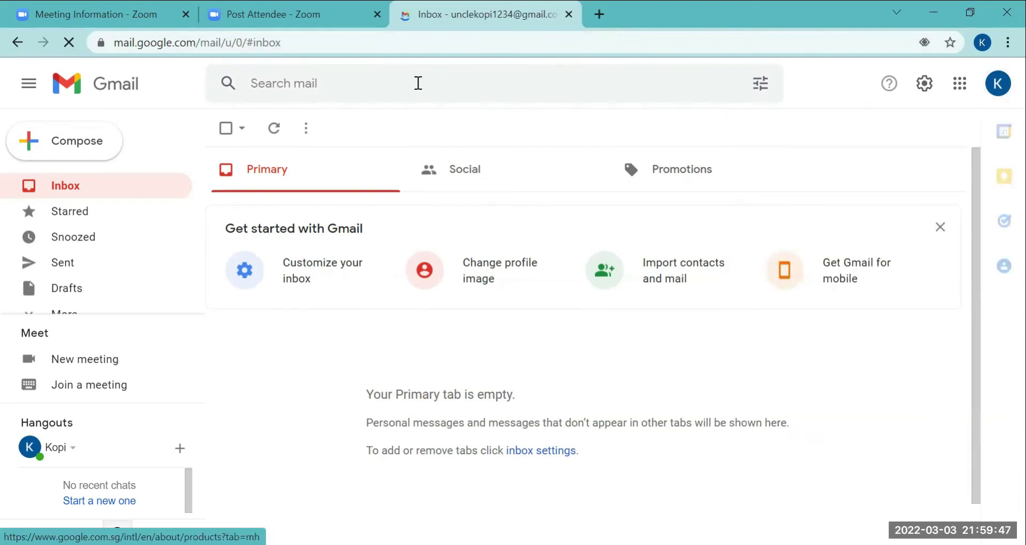
click(317, 40)
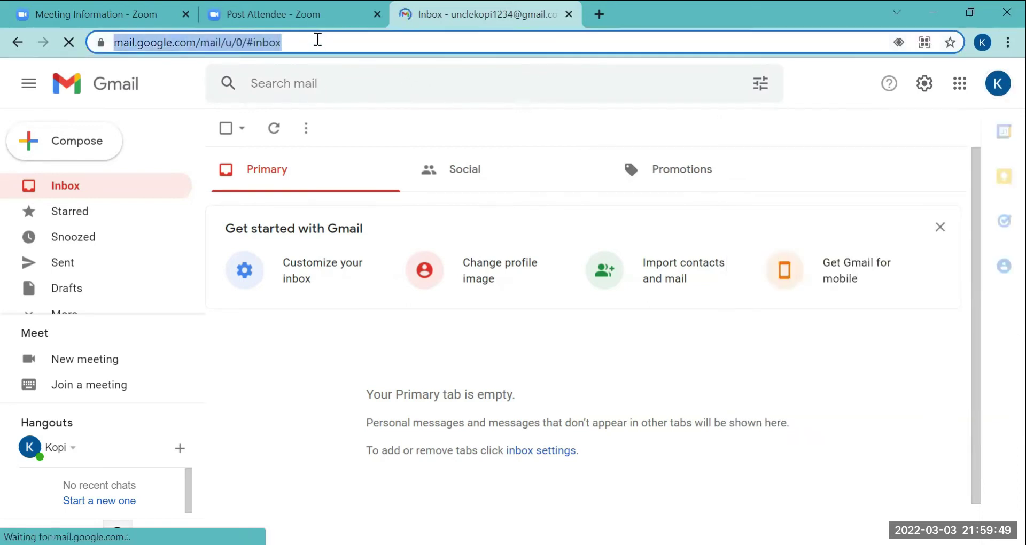
Step: Go to youtube.com, confirming that you want to leave Gmail
text(y)
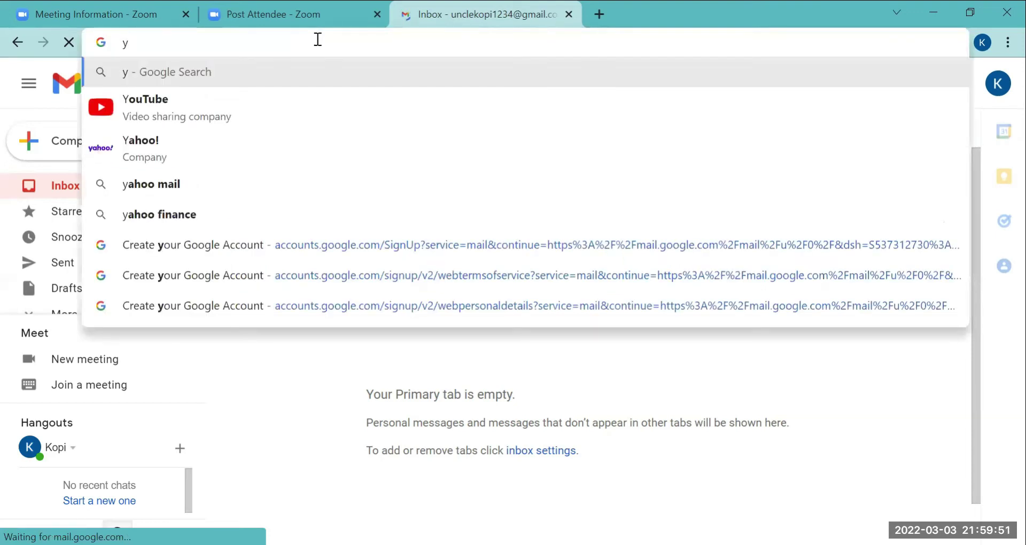
text(outube)
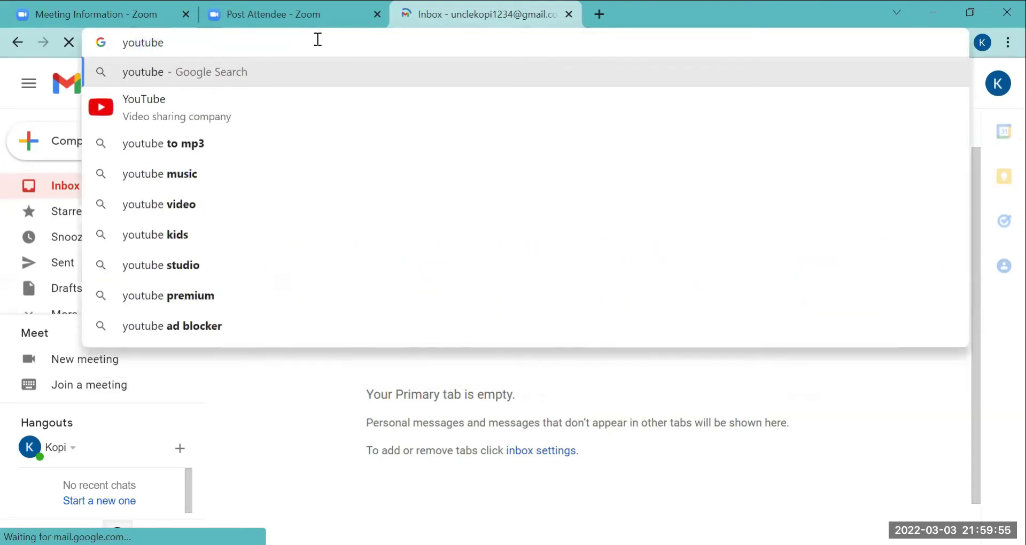
text(.com)
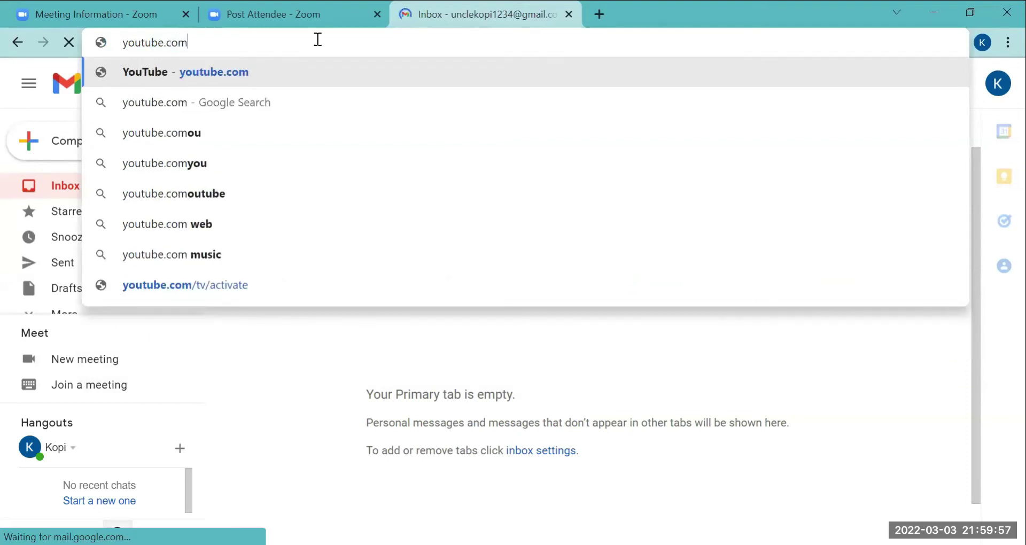
key(Return)
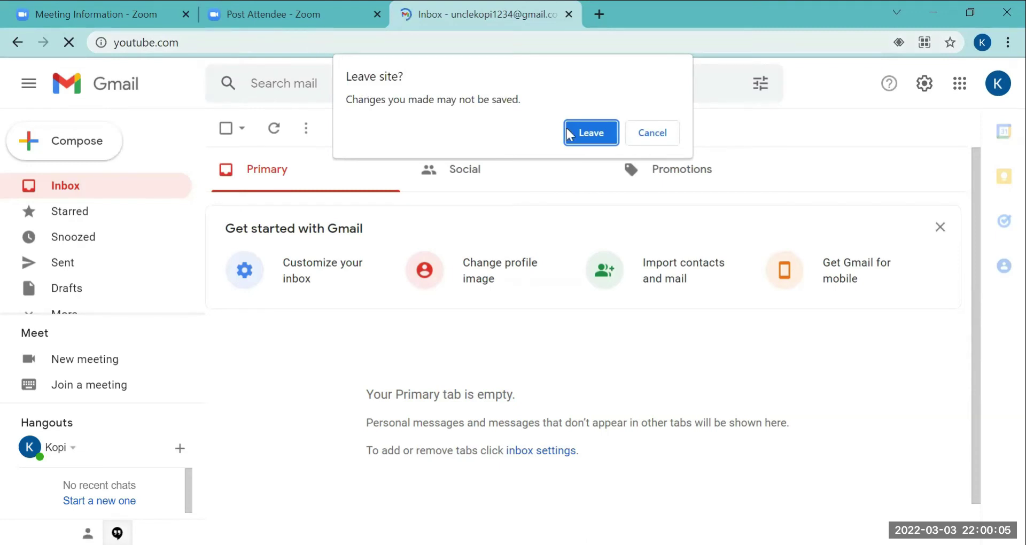
click(589, 134)
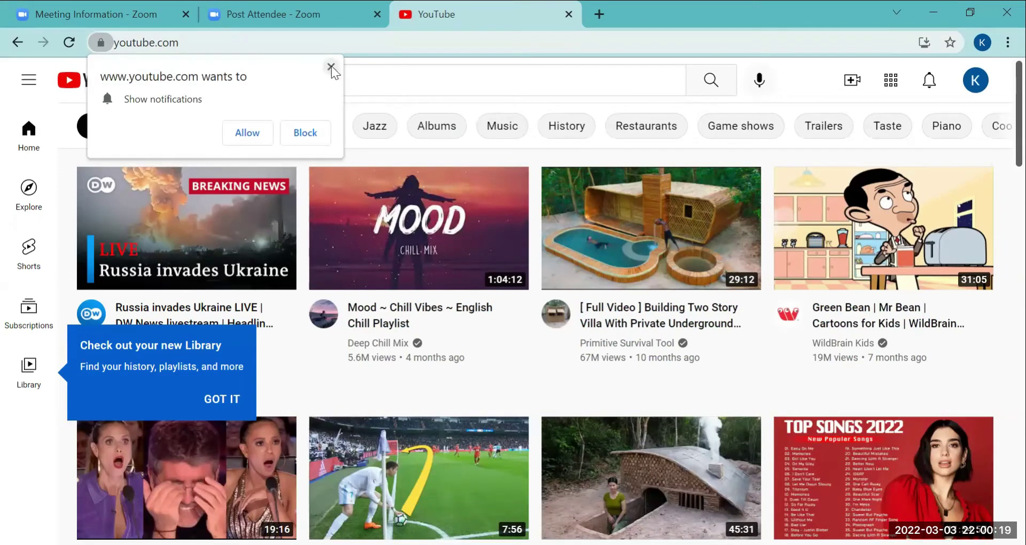
Step: Dismiss the Show notifications prompt and bring up the account menu from the avatar
click(332, 67)
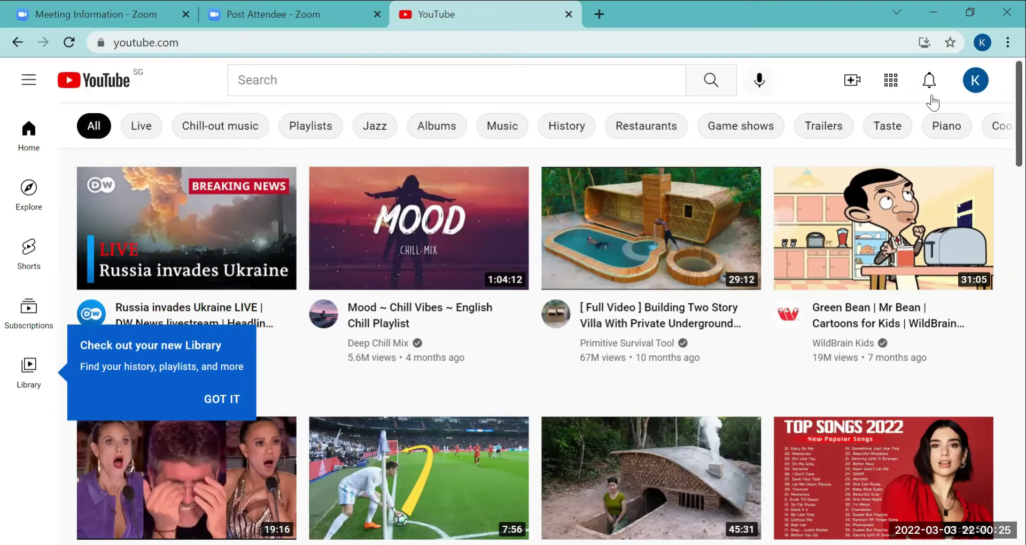
click(899, 43)
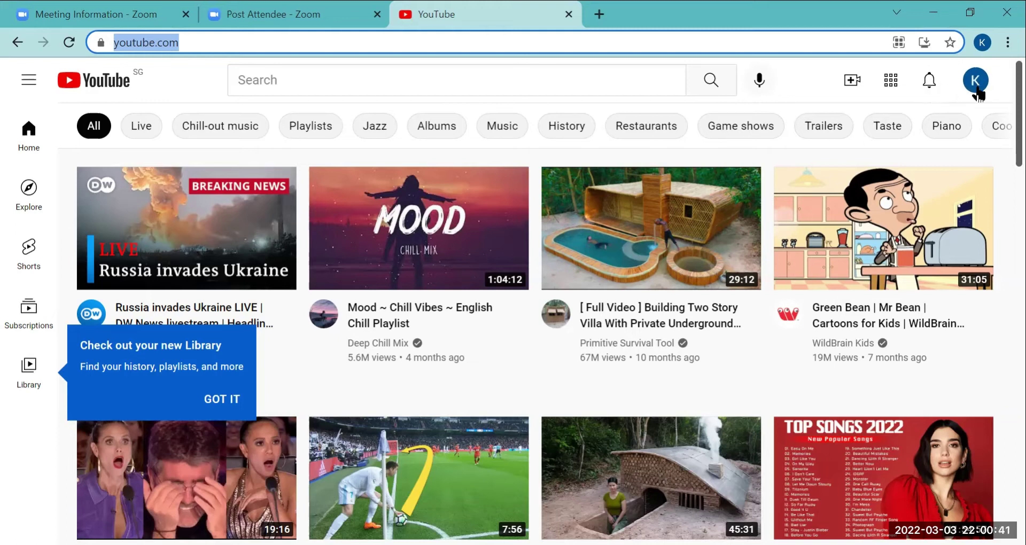
click(976, 92)
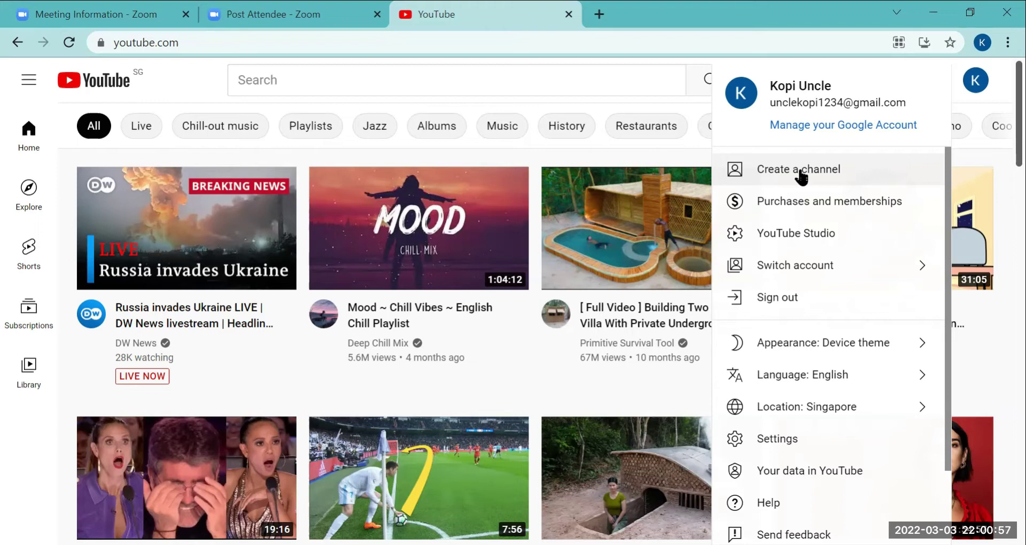
Step: Create a channel named 'Uncle Kopi', replacing the prefilled name
click(800, 171)
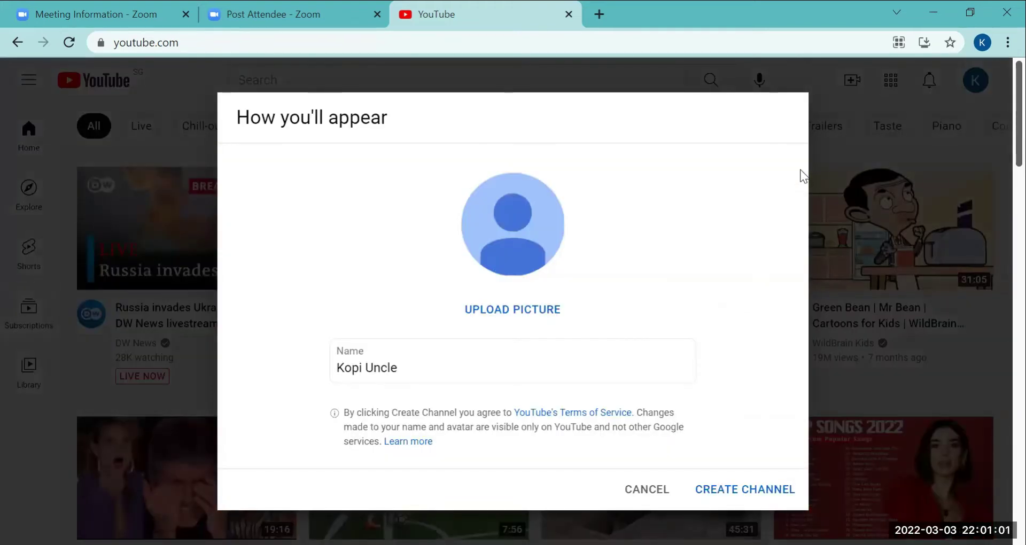
drag(409, 368, 321, 364)
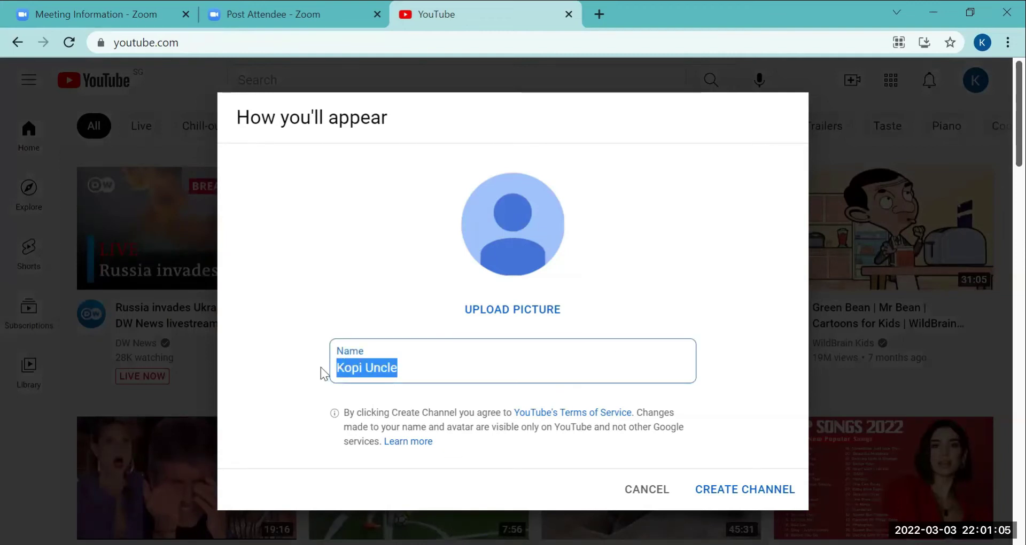
text(Uncle Kopi)
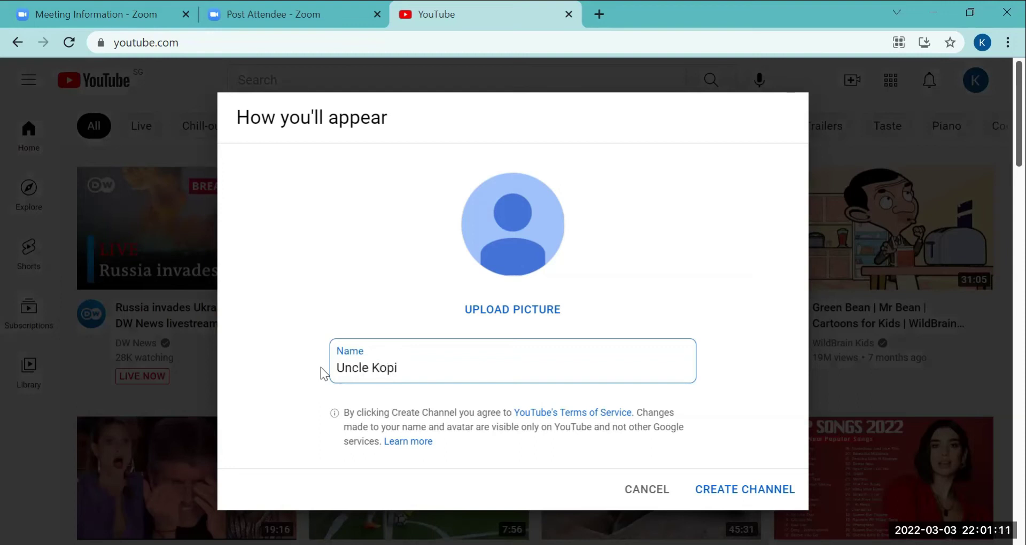
click(757, 489)
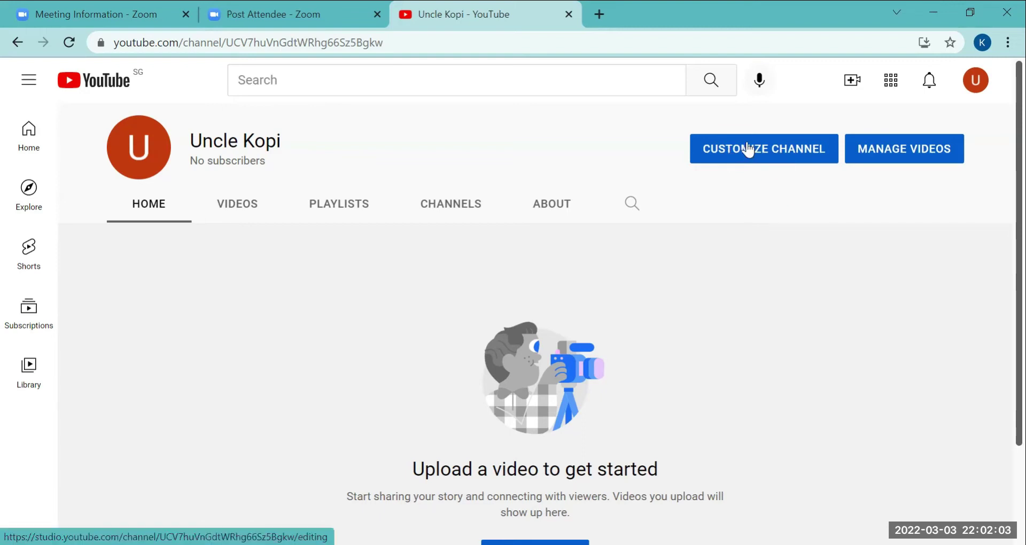
Step: Open the channel customization in Studio, dismiss the welcome, and show Basic info
click(748, 149)
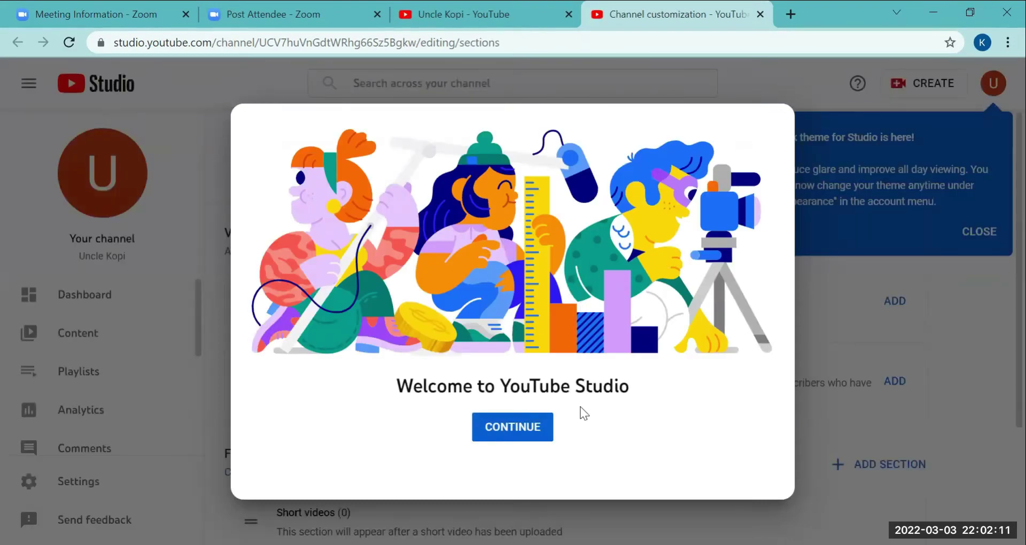
click(517, 430)
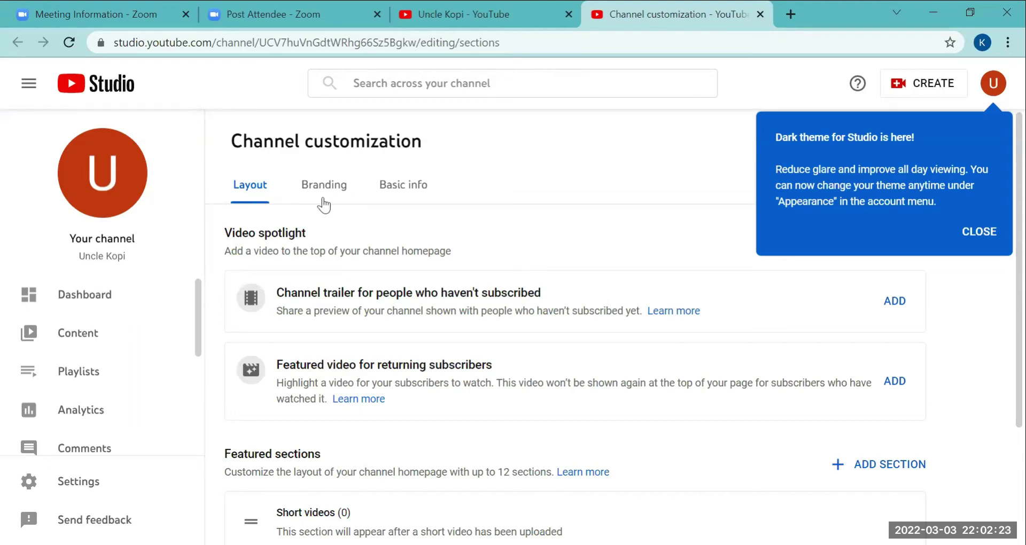
click(423, 196)
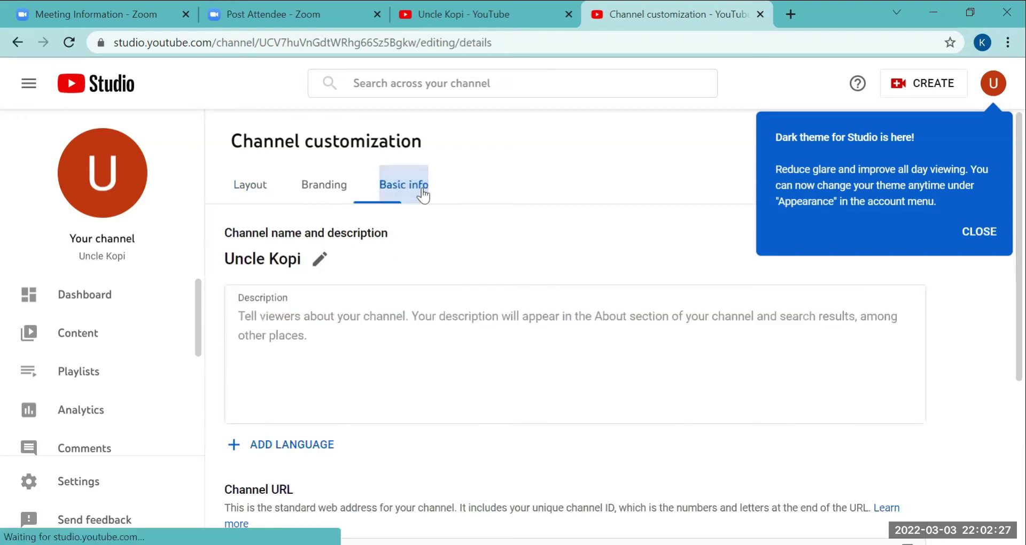
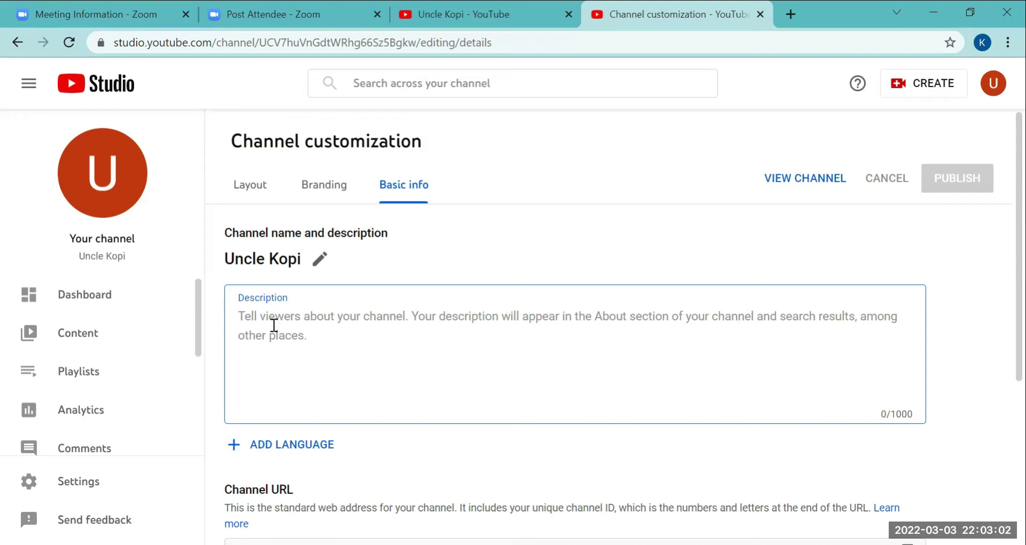
Step: Start the description: 'A search through the neighbourhood in Singapore to find the best kopi in Town. We', fixing typos
text(A serach)
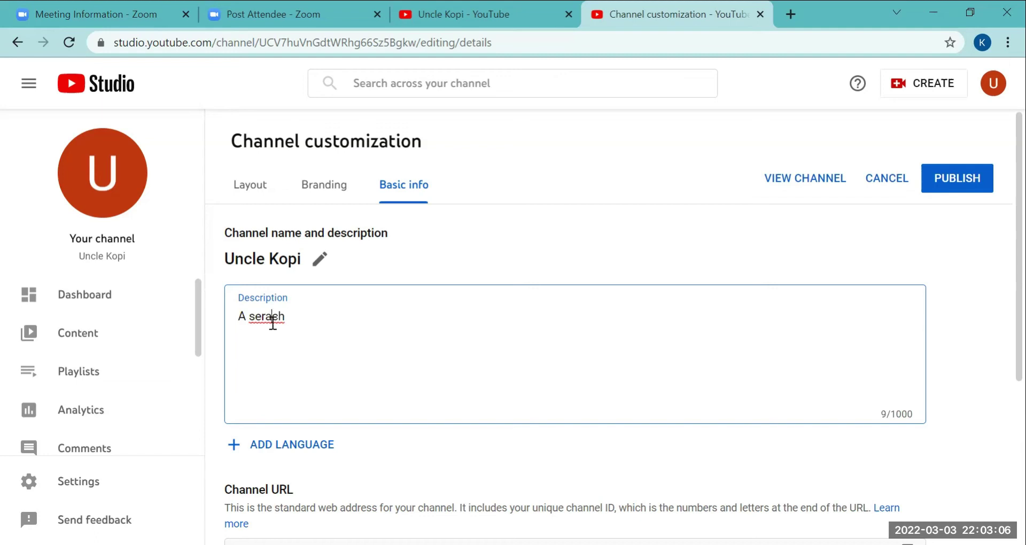
double_click(272, 321)
text(search through the )
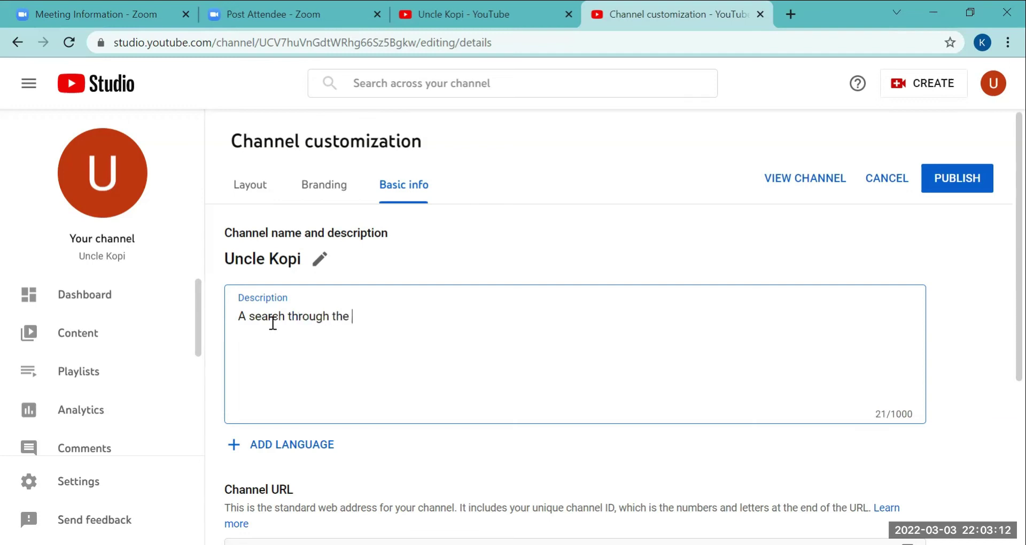
text(neighbourhood)
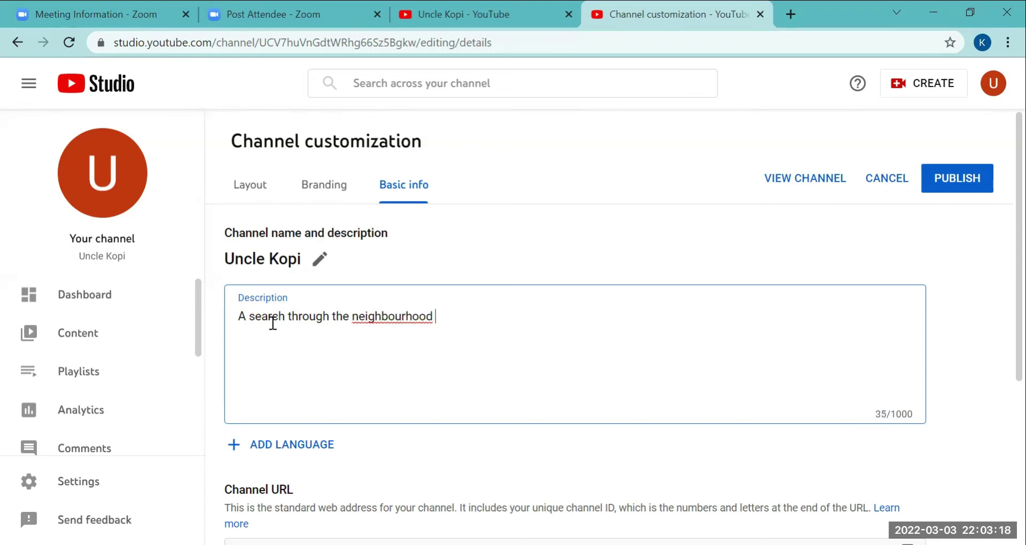
right_click(376, 319)
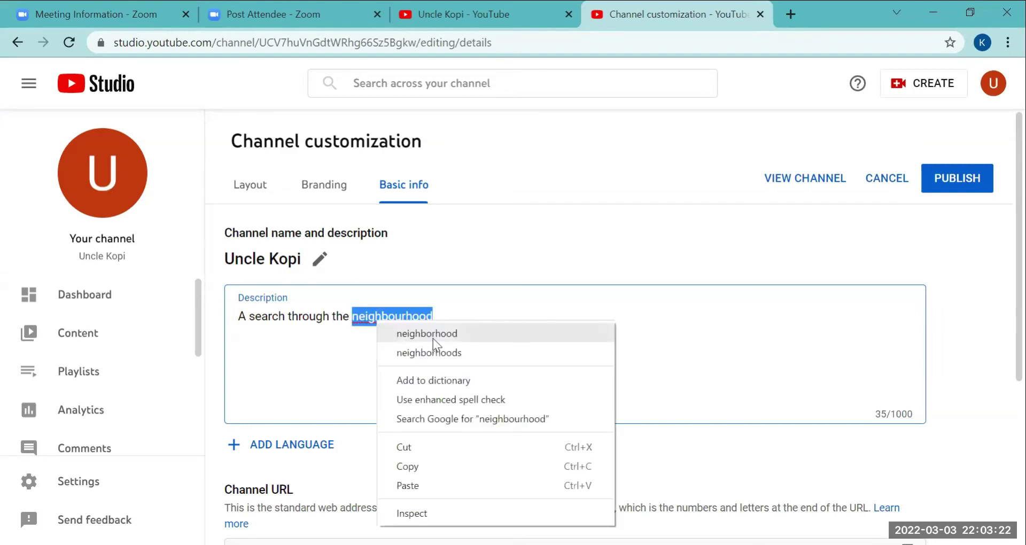
click(454, 333)
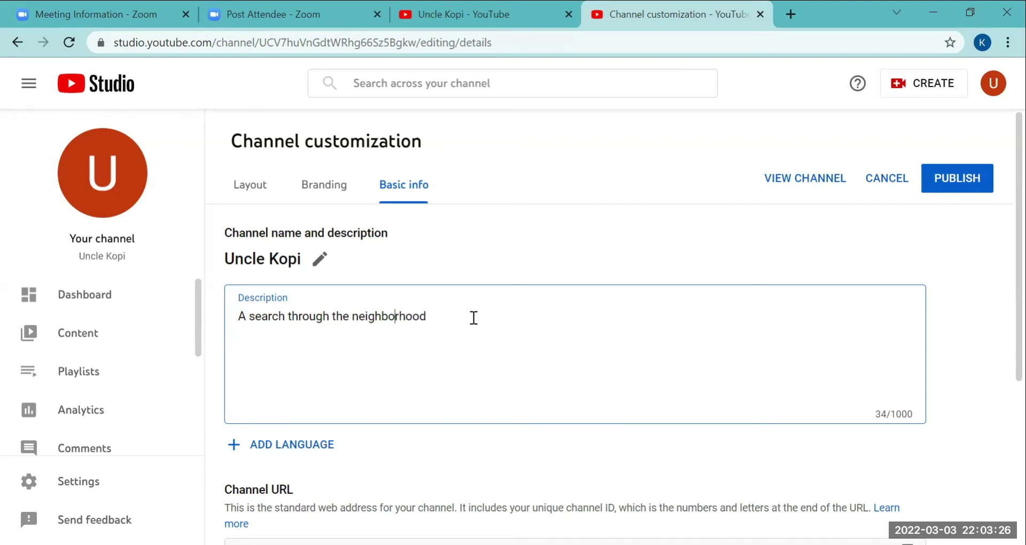
text(u)
click(473, 317)
text(in Singapore to find the best ko)
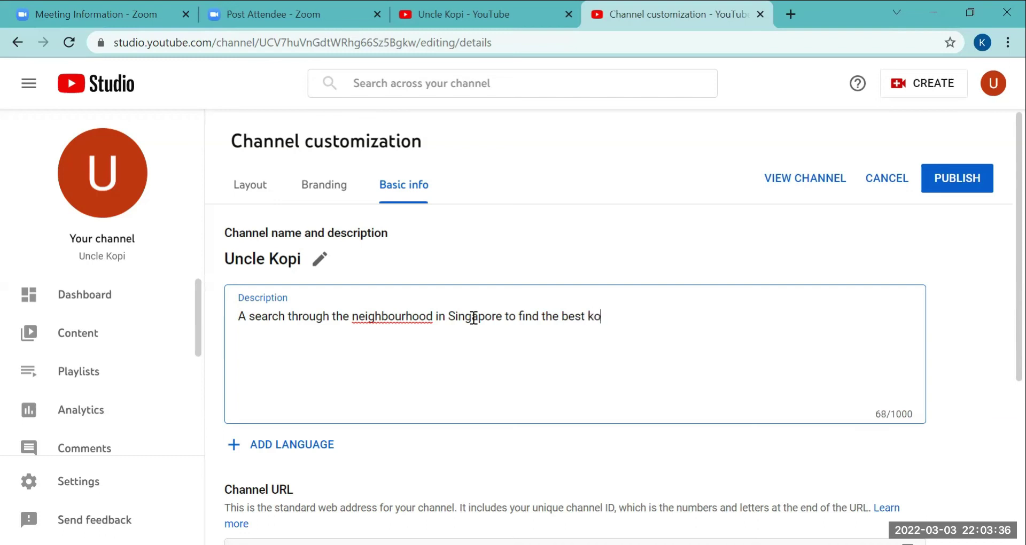
text(pi in Town)
text(. )
text(We i'll)
key(BackSpace)
key(BackSpace)
key(BackSpace)
key(BackSpace)
text(i'll)
key(BackSpace)
key(BackSpace)
key(BackSpace)
key(BackSpace)
Step: Finish it with 'will review the different types of kopi… and which hotel serves the best kopi.'
text(will)
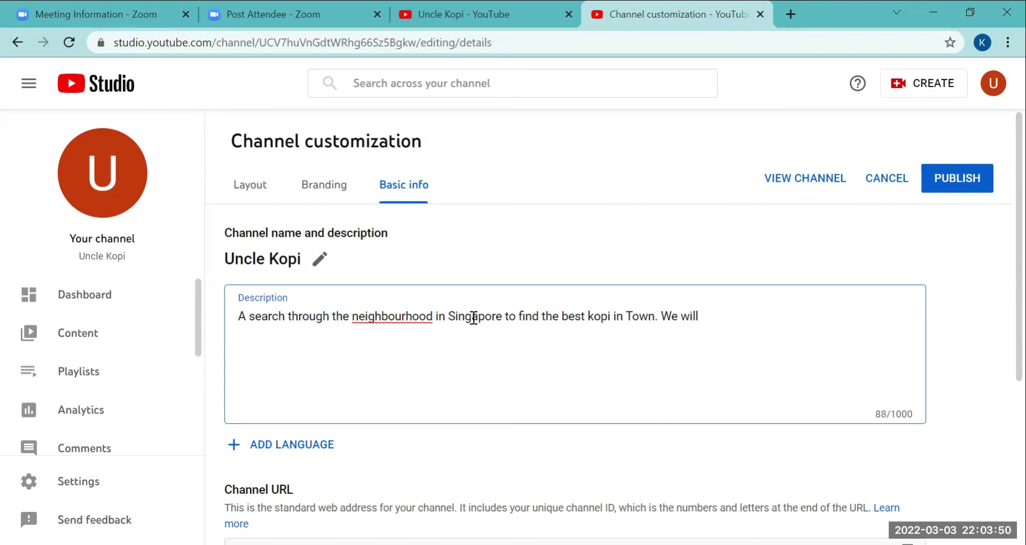
text( review the diff)
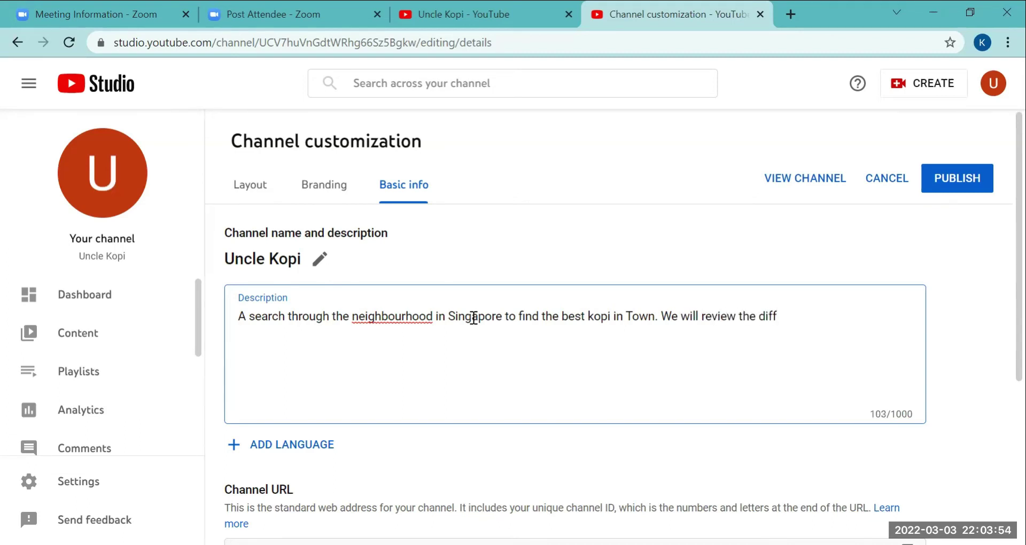
text(erent types of kopi being served in Singapore)
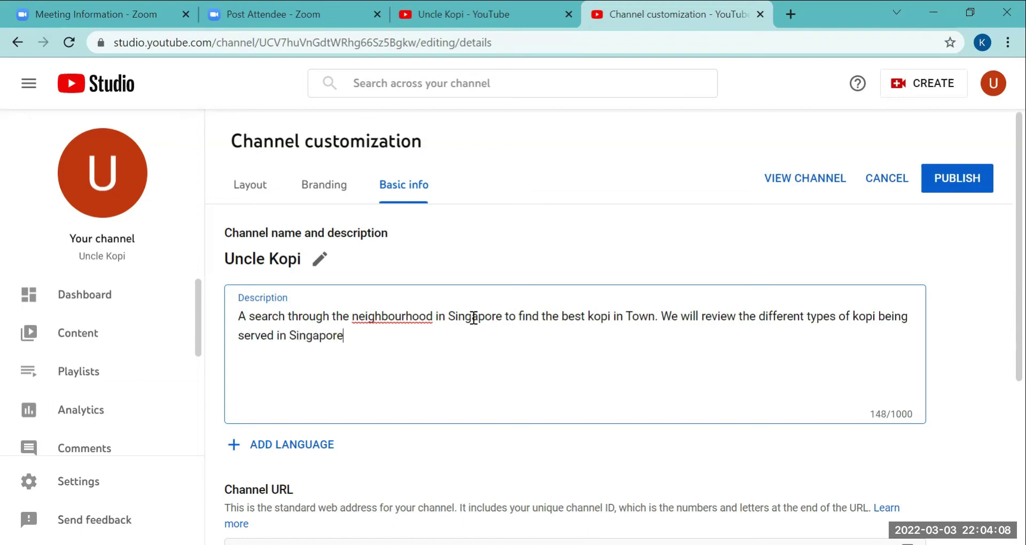
text(, and find the )
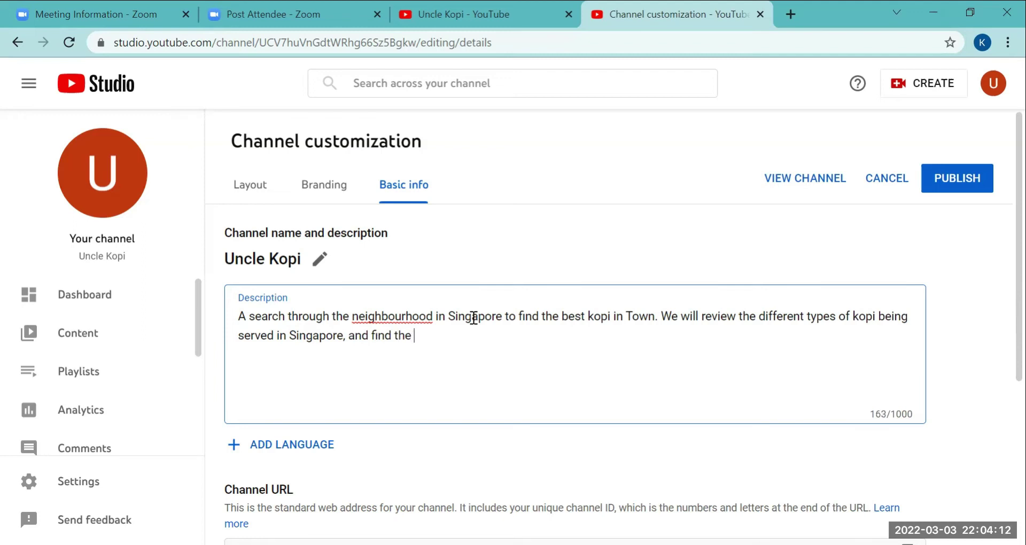
text(best kopi in the c)
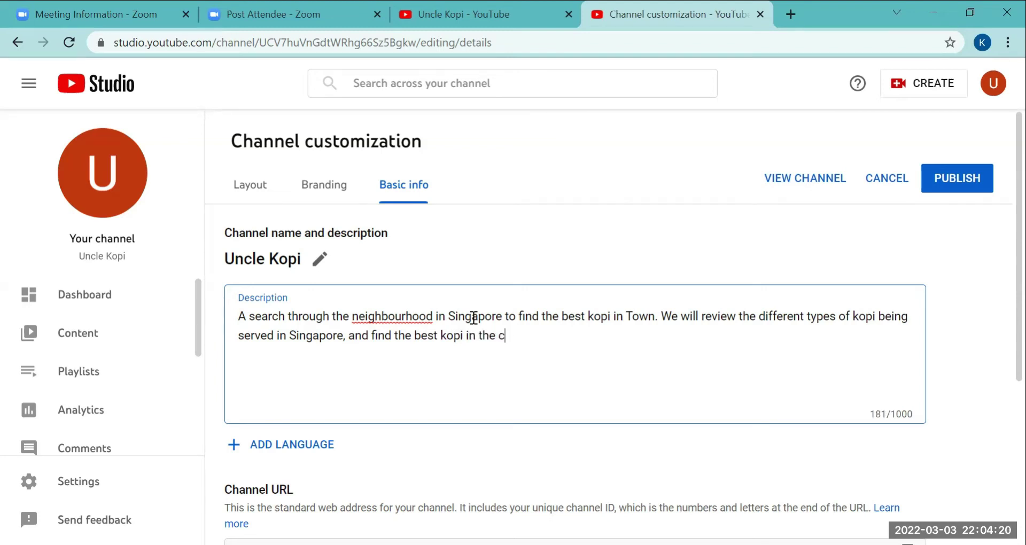
text(offee shop categ)
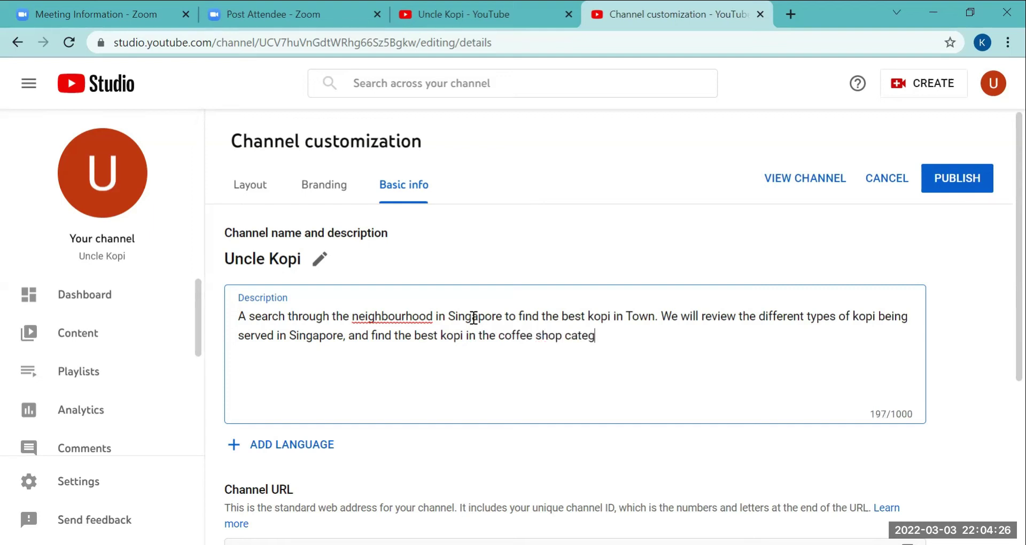
text(ory or restauratant)
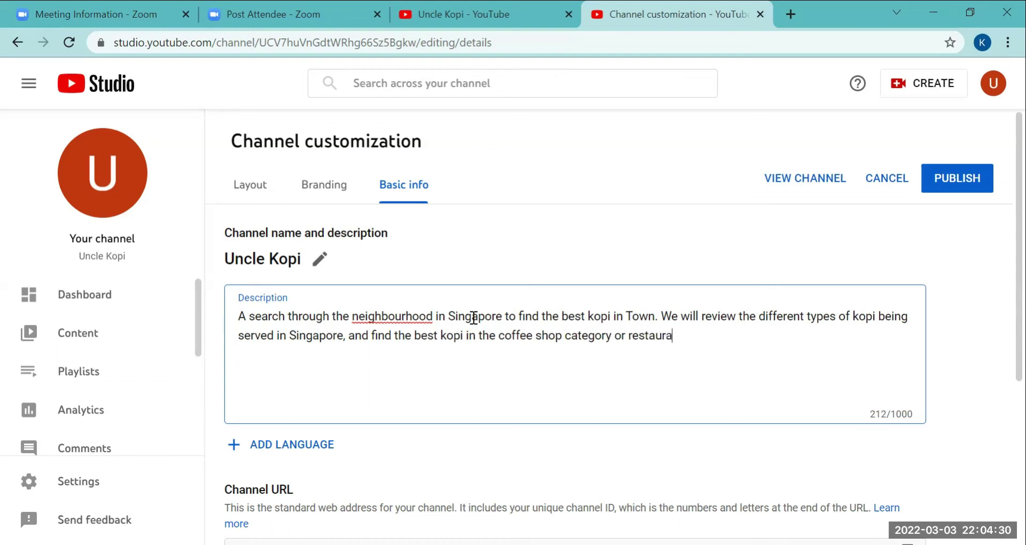
key(BackSpace)
key(BackSpace)
key(BackSpace)
key(BackSpace)
key(BackSpace)
key(BackSpace)
text(rant category )
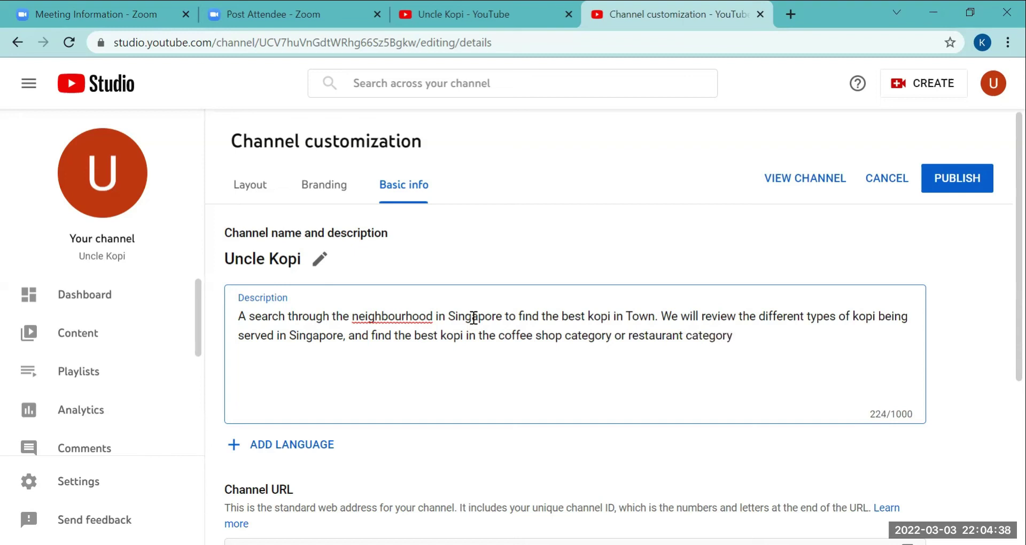
text(and )
text(hich)
key(BackSpace)
key(BackSpace)
key(BackSpace)
key(BackSpace)
key(BackSpace)
text(whic)
key(BackSpace)
key(BackSpace)
text(ich hotel se)
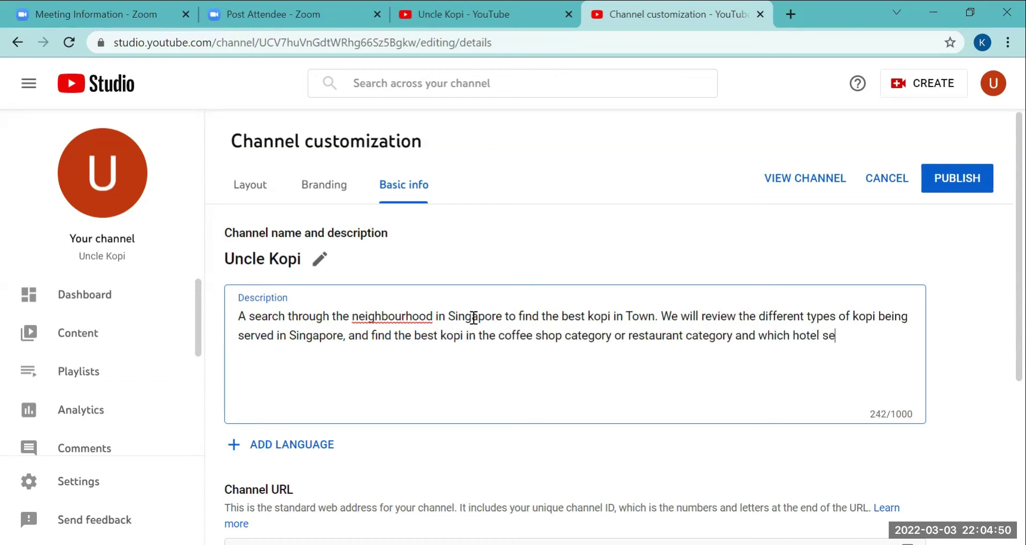
text(rves the best kopi)
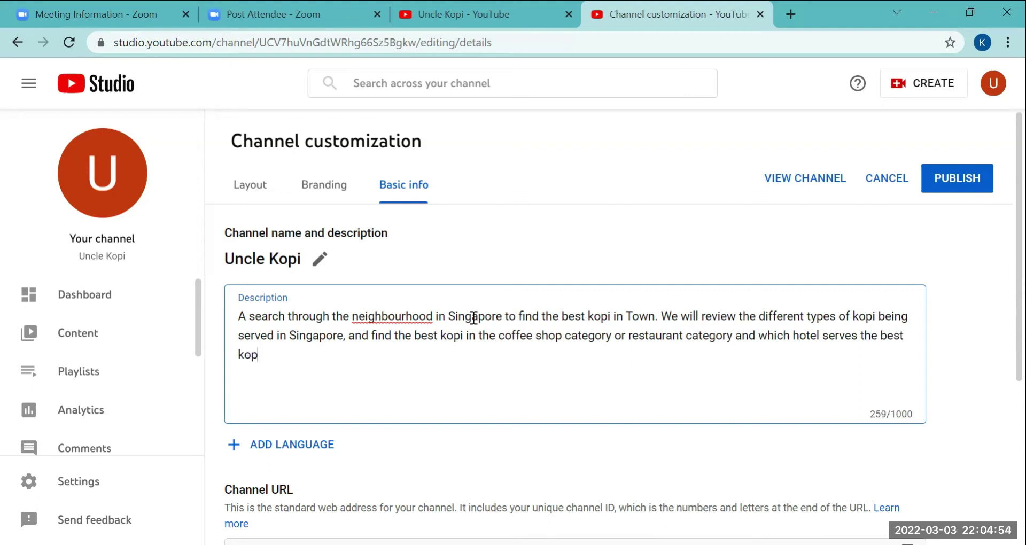
text(.)
Step: Reword the description to 'coffee shop category, restaurant category and also which hotel'
text(also)
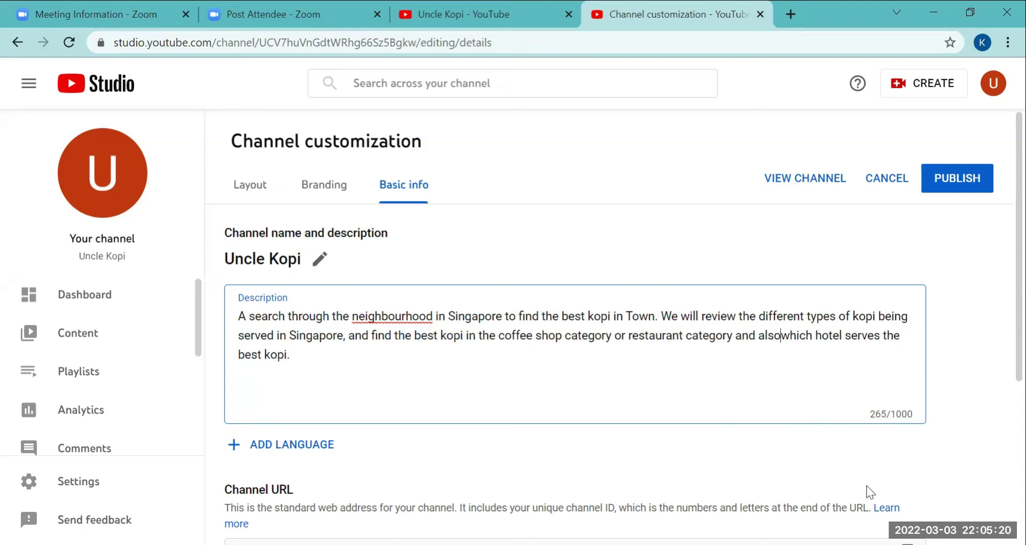
key(Left)
key(Left)
key(Left)
key(Left)
key(Left)
key(Left)
key(Left)
key(Left)
key(Left)
key(Left)
key(Left)
key(Left)
key(Left)
key(Left)
key(Left)
key(Left)
key(Left)
key(Left)
key(Left)
key(Left)
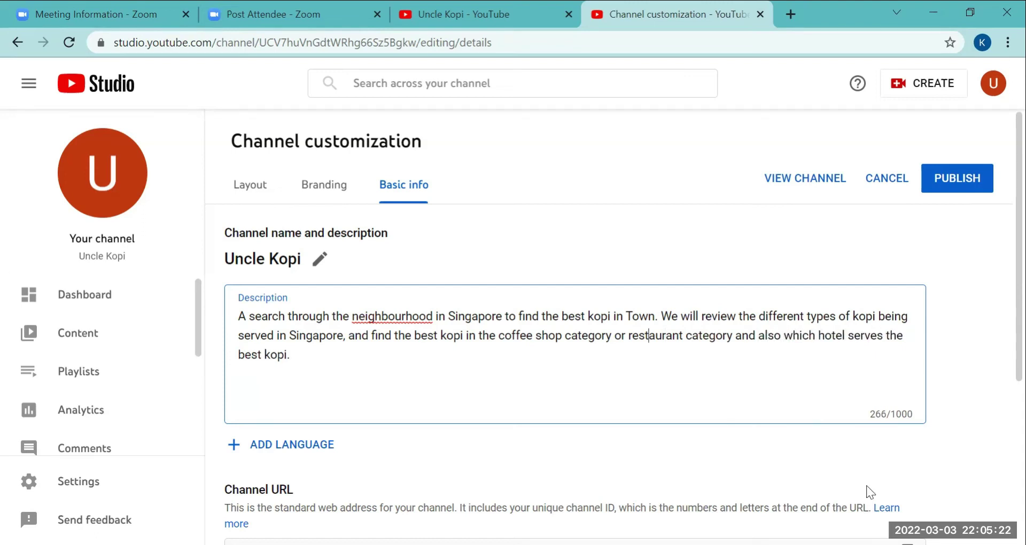
key(Left)
text(,)
key(Delete)
key(Delete)
key(Delete)
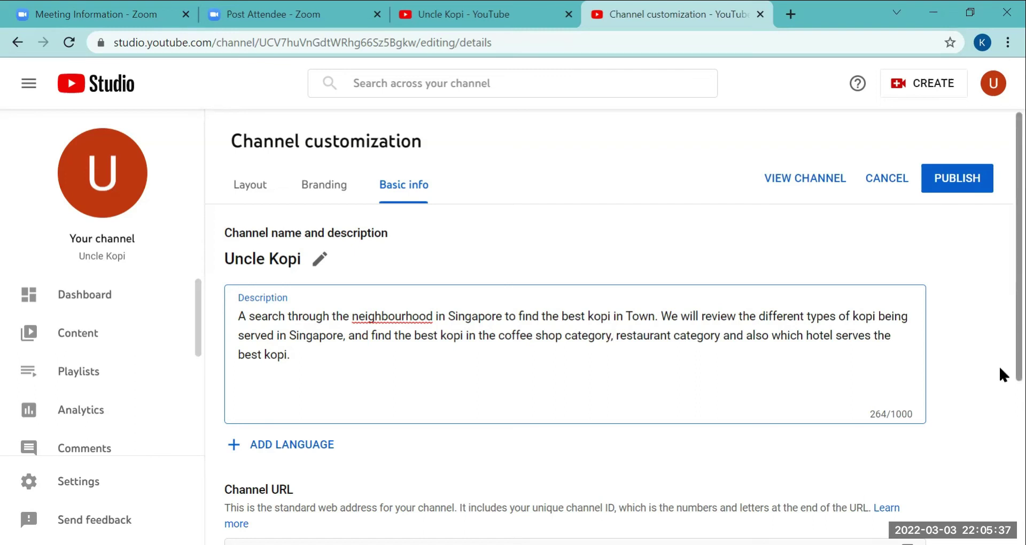
Step: Select the channel URL, then add a new empty link entry under Links
scroll(998, 364, down, 2)
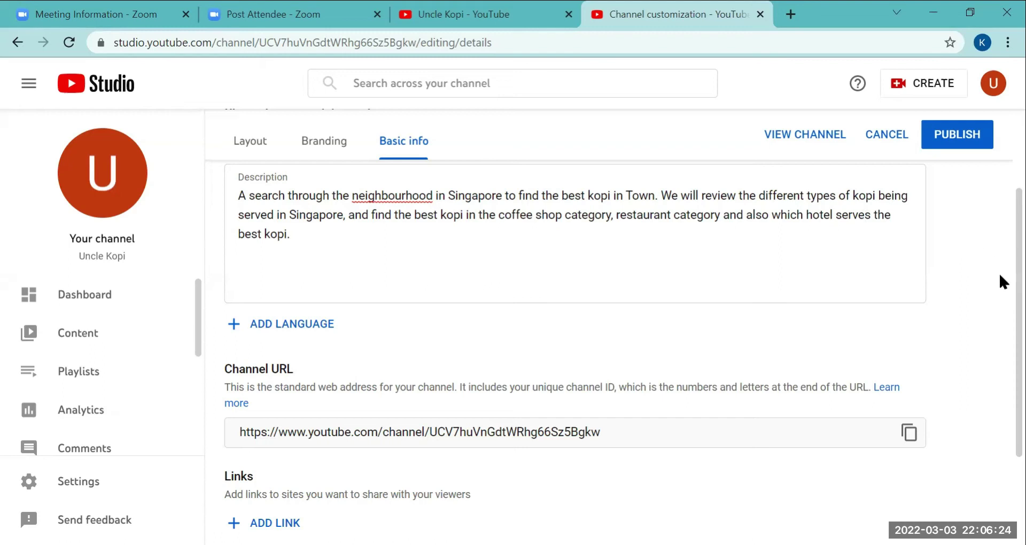
scroll(998, 320, down, 2)
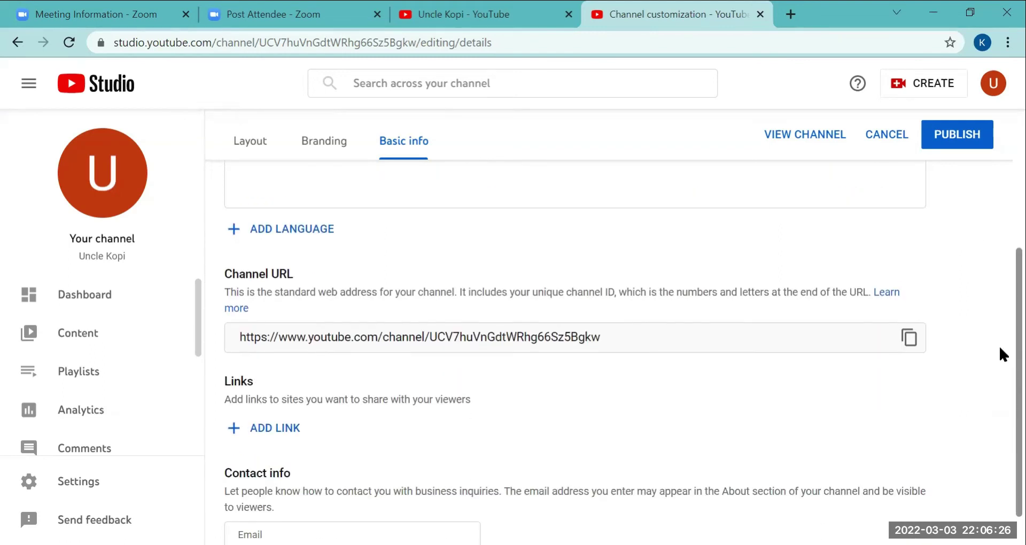
triple_click(621, 329)
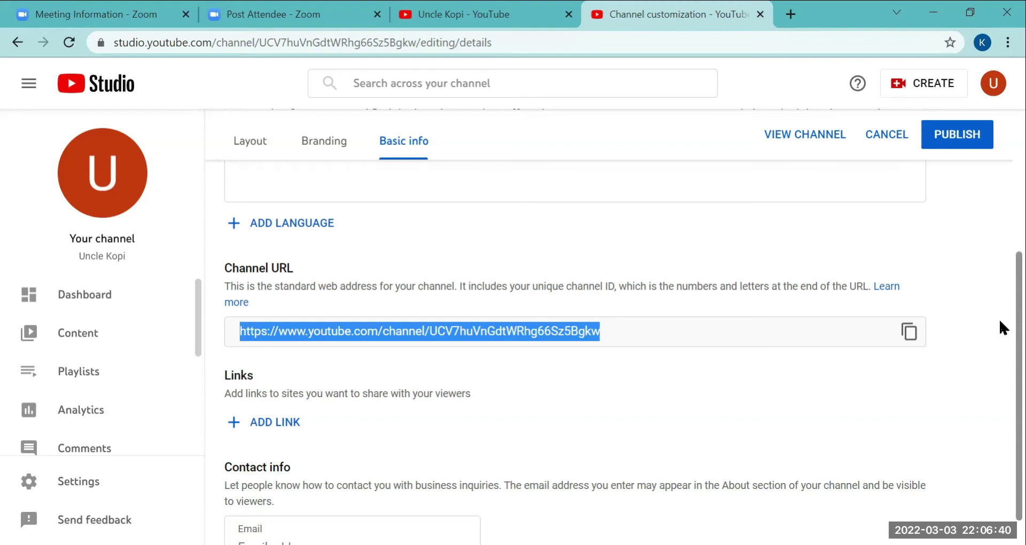
scroll(1000, 326, down, 1)
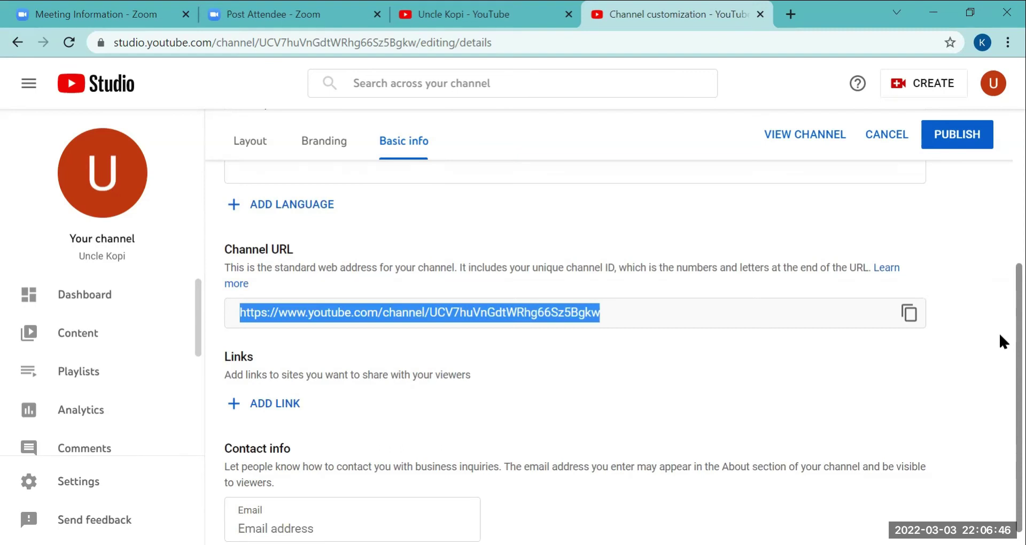
scroll(998, 342, down, 1)
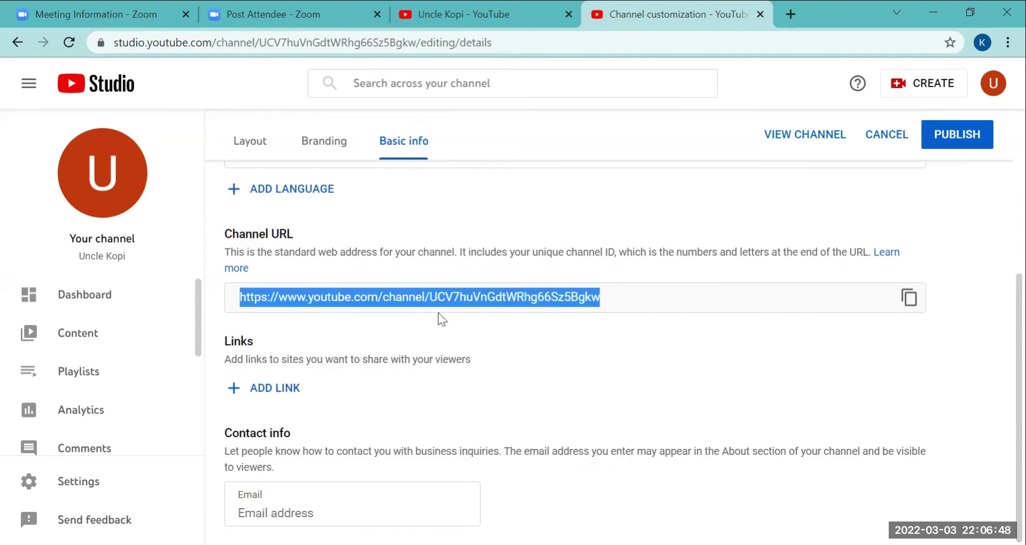
click(278, 390)
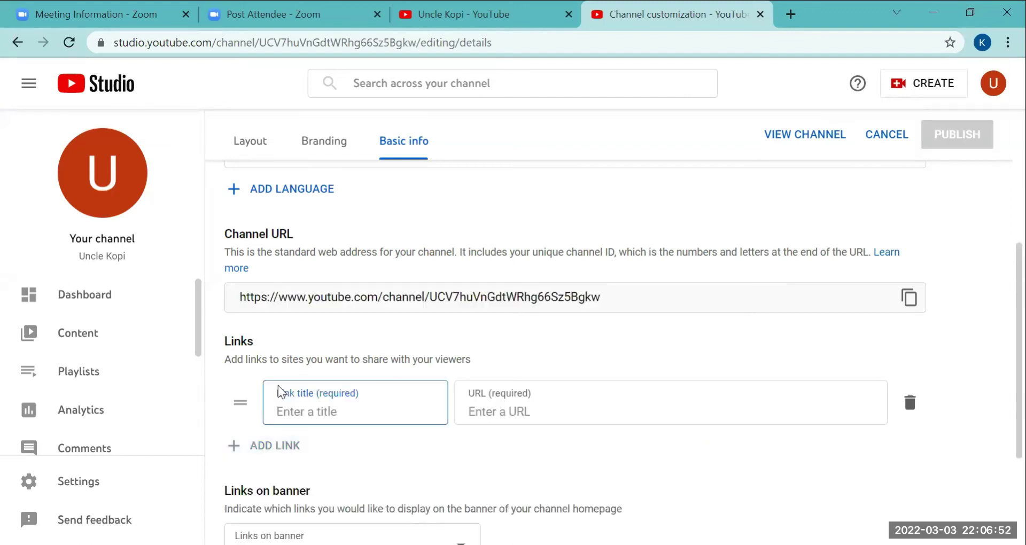
text(Facebook)
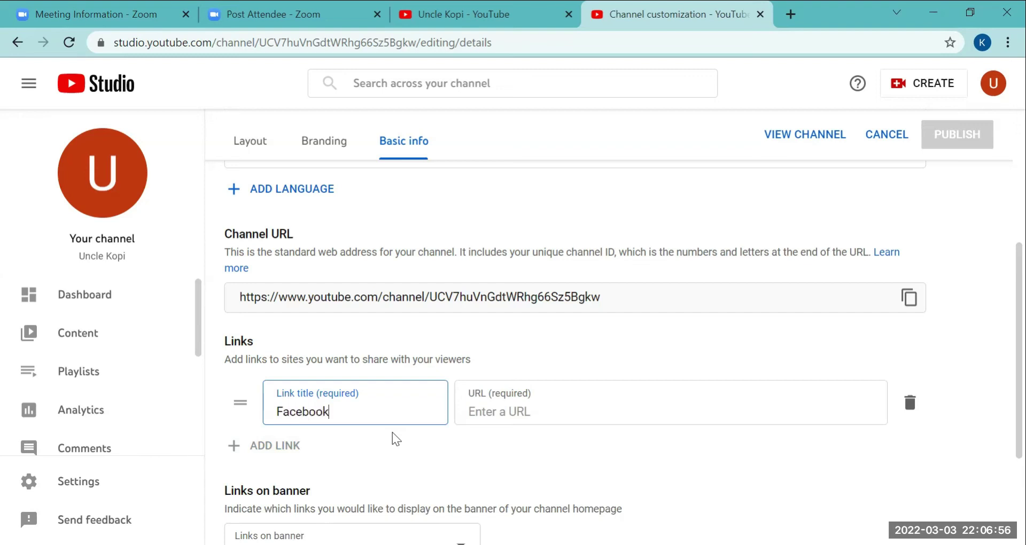
click(548, 422)
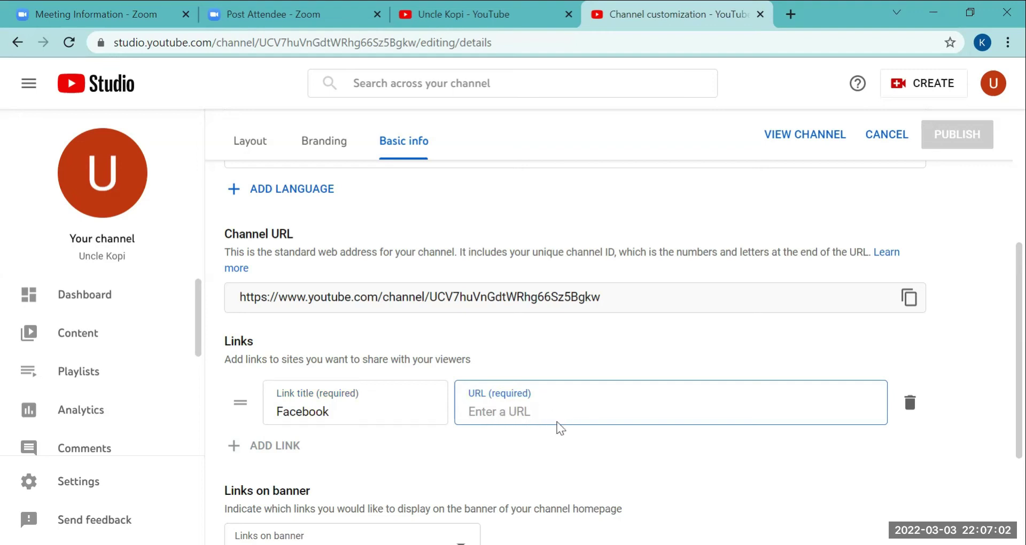
click(256, 445)
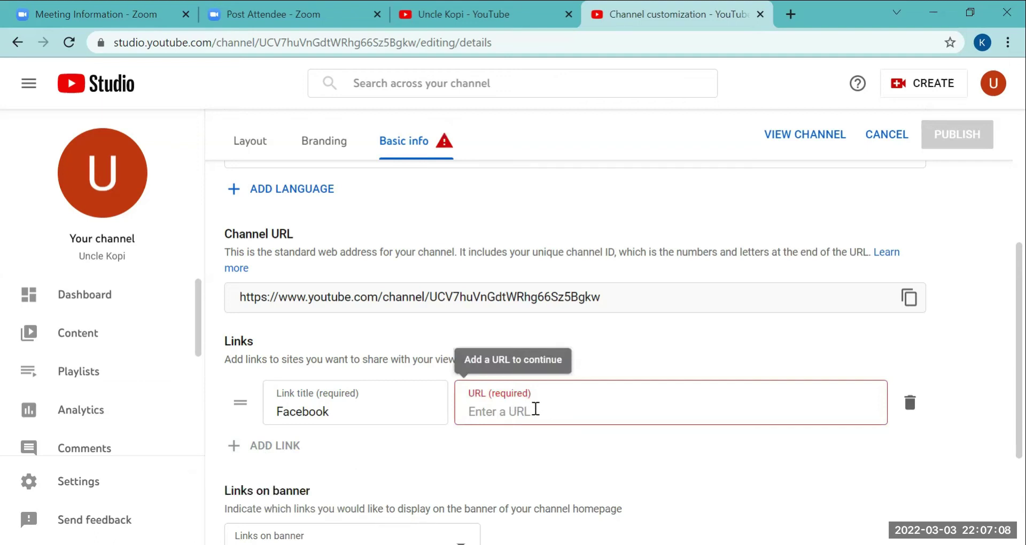
text(https:/)
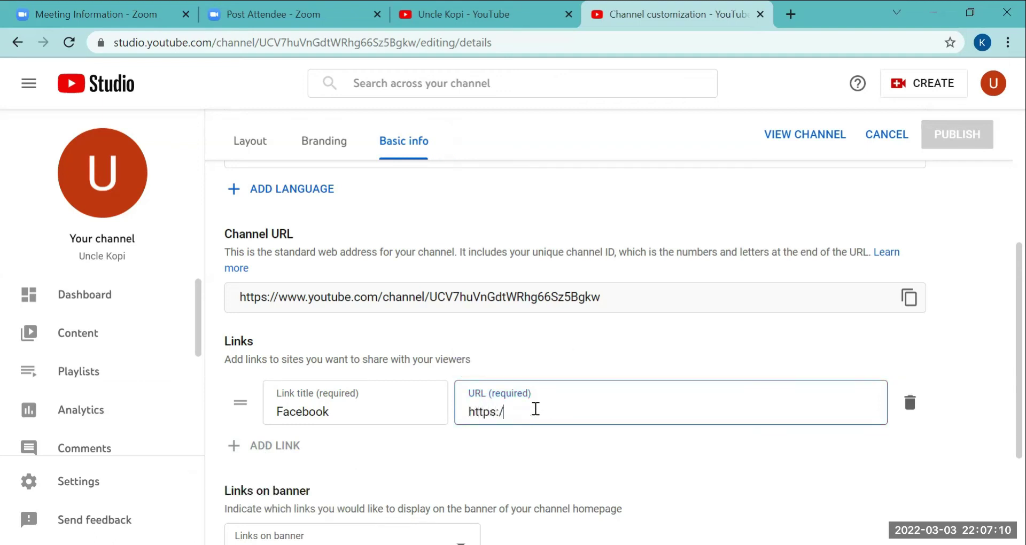
text(/faceboo)
text(.co)
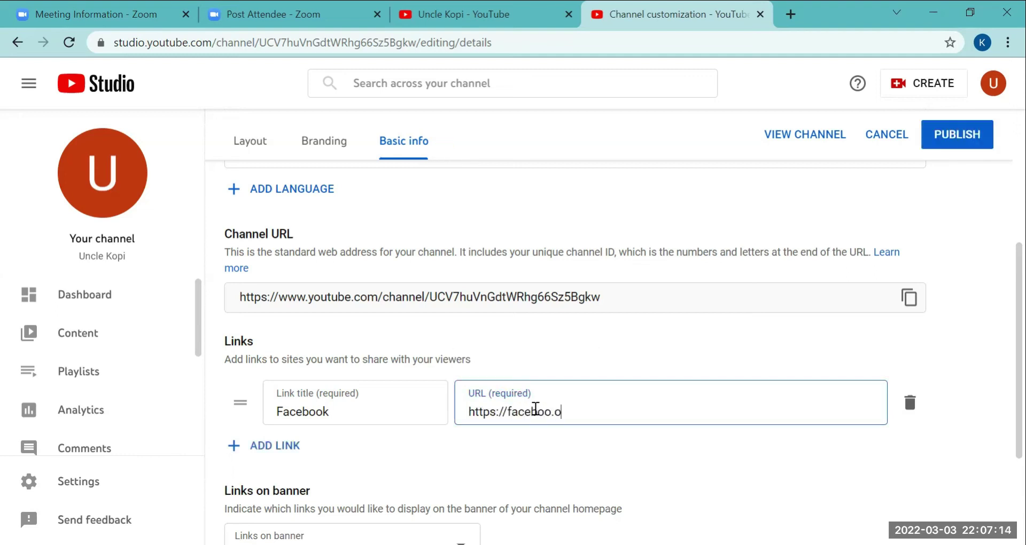
text(m/kopiuncl)
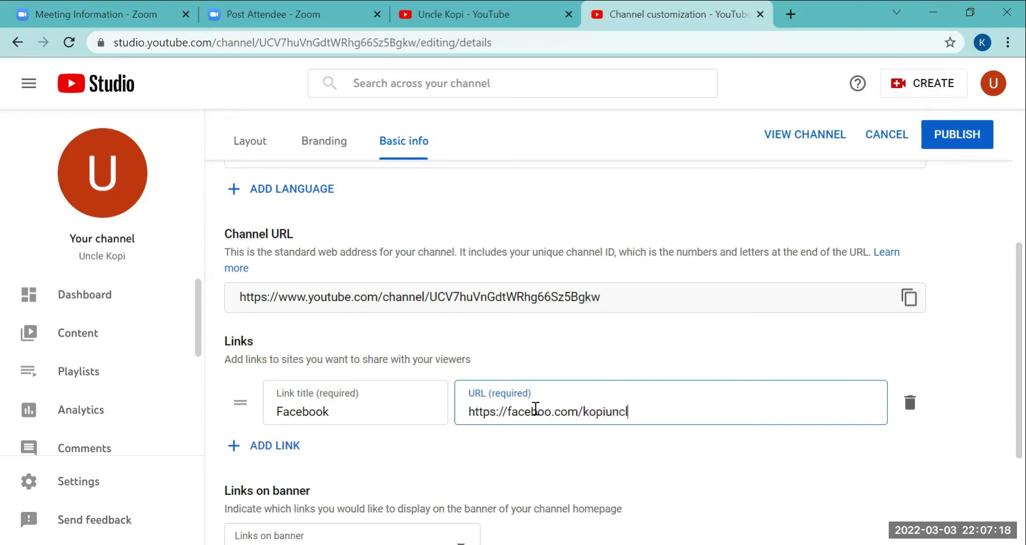
text(e)
text(k)
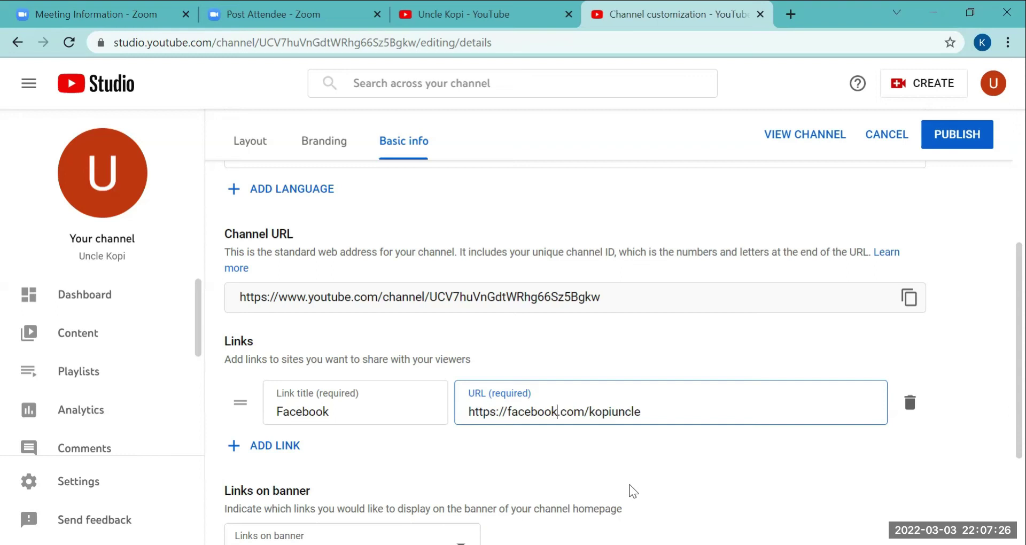
click(915, 409)
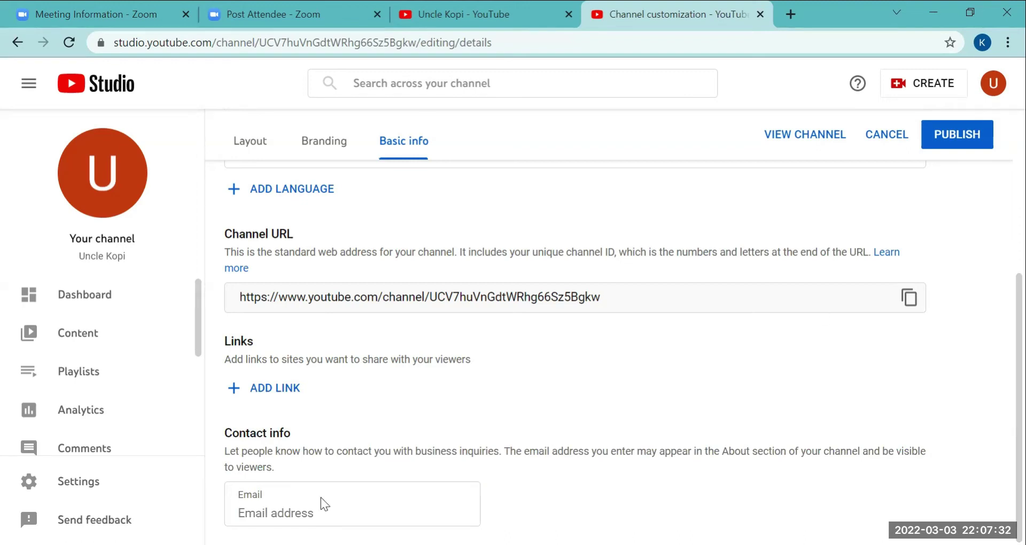
Step: Publish the basic info edits and open the Uncle Kopi channel's public page via Your channel
click(263, 511)
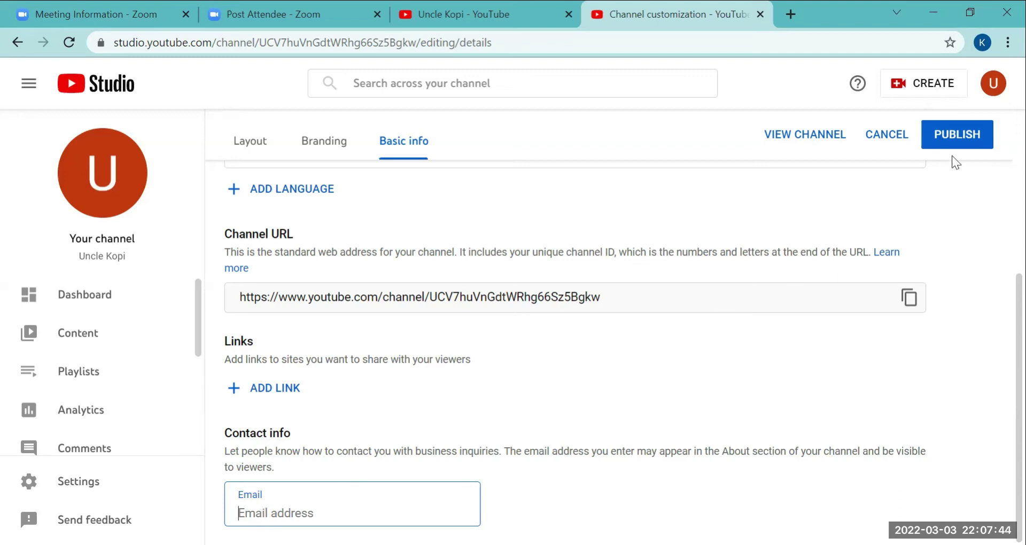
click(968, 140)
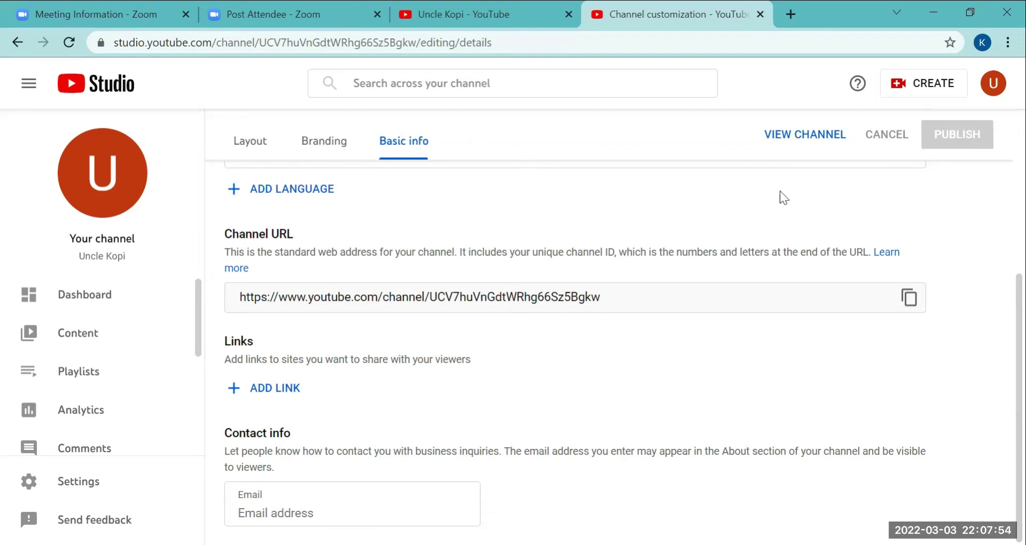
click(993, 89)
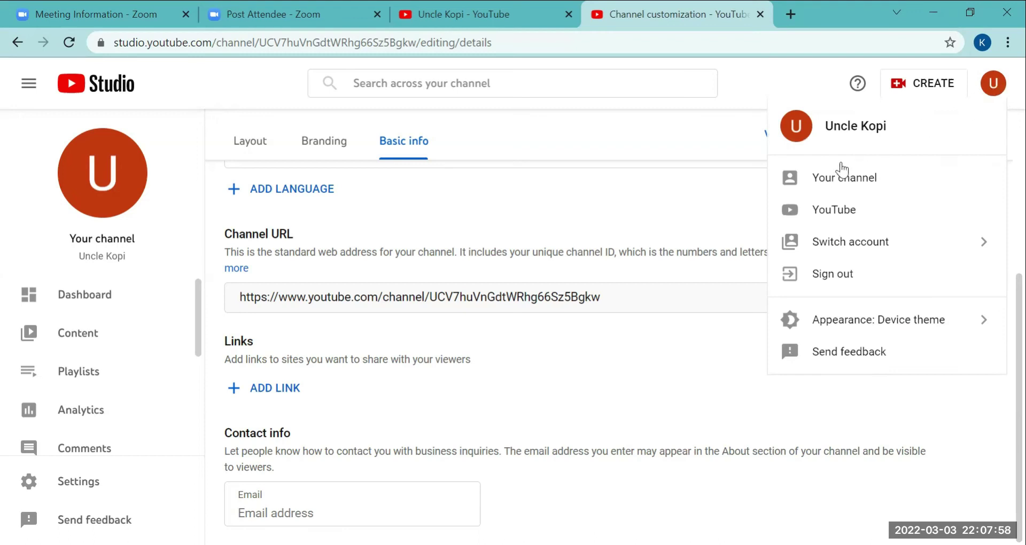
click(840, 185)
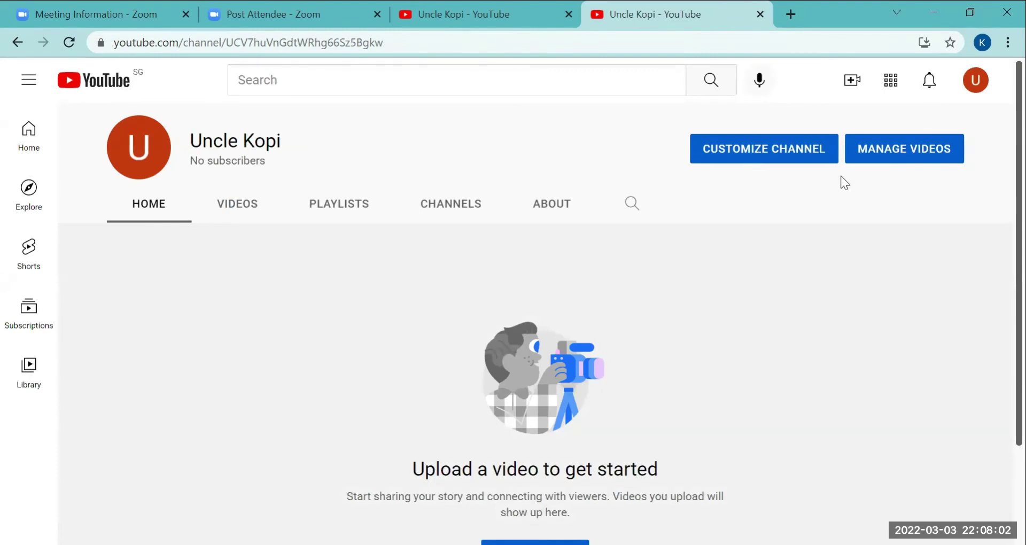
Step: Check the channel's About tab description, then open a new blank browser tab
click(548, 214)
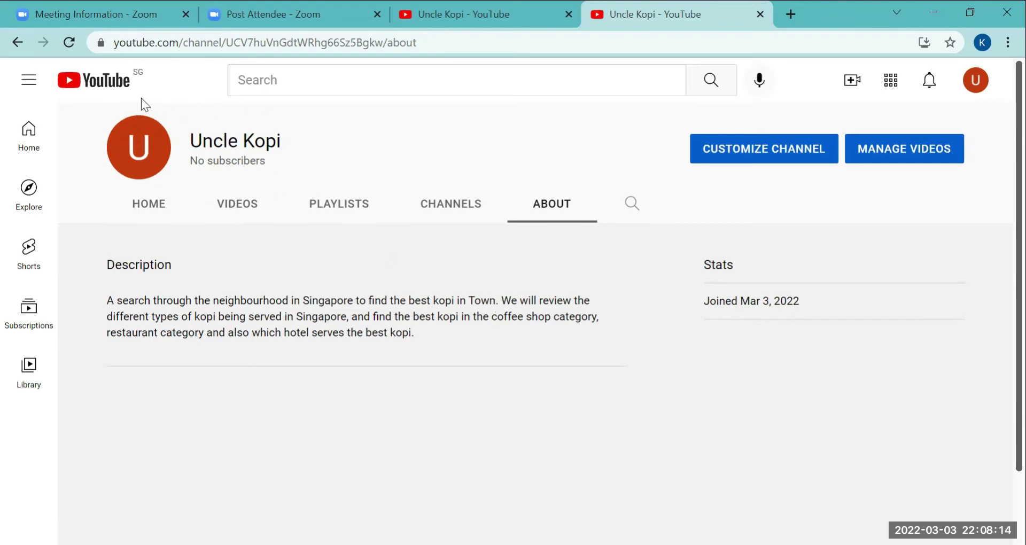
mouse_move(149, 151)
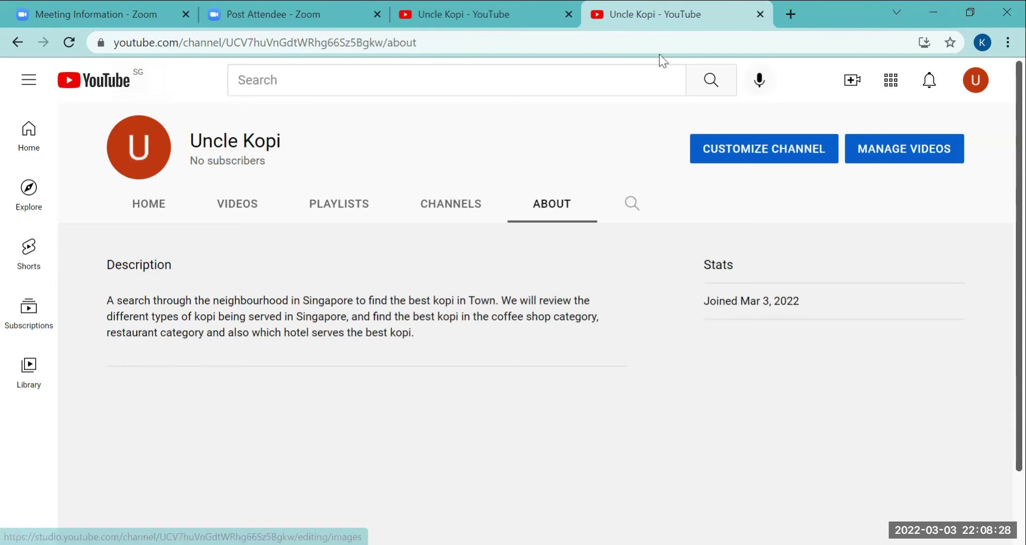
key(ctrl+t)
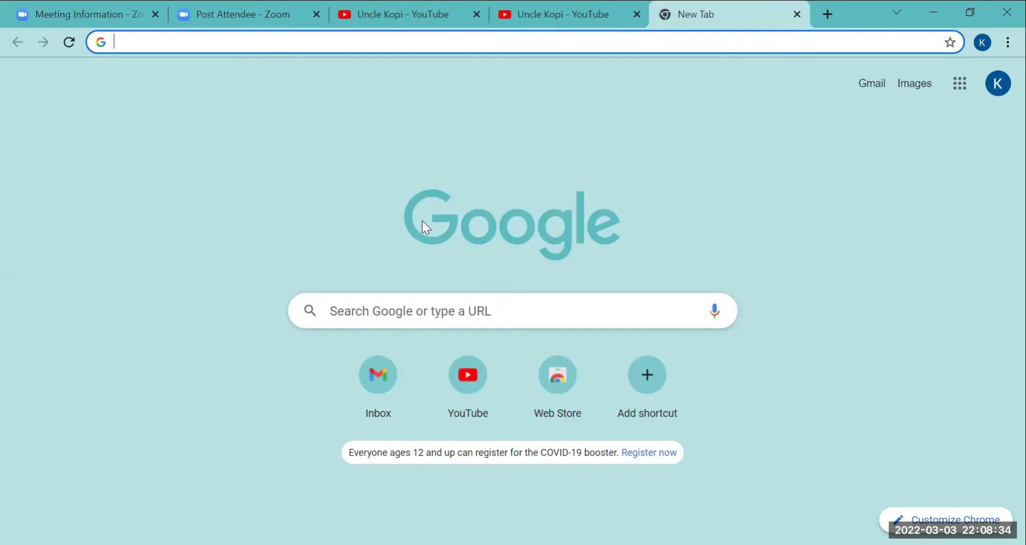
Step: Google 'coffee cartoon' and preview the Caffe Latte cartoon cup image
text(coffee carto)
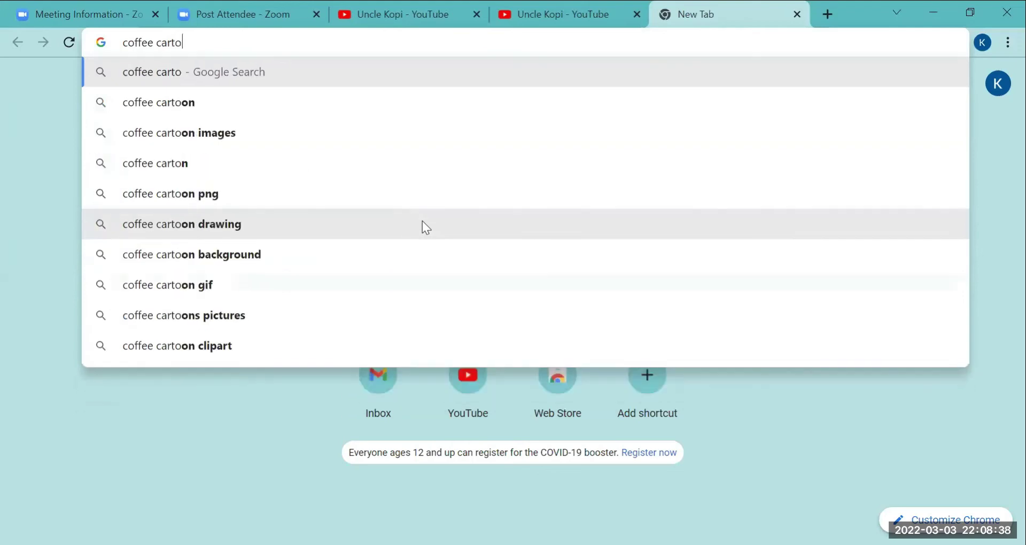
text(on)
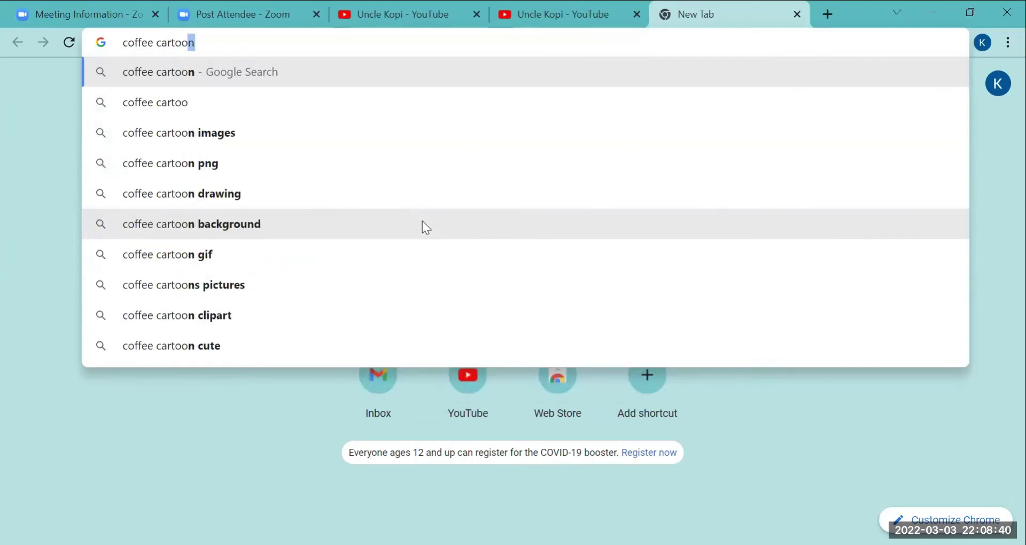
key(Return)
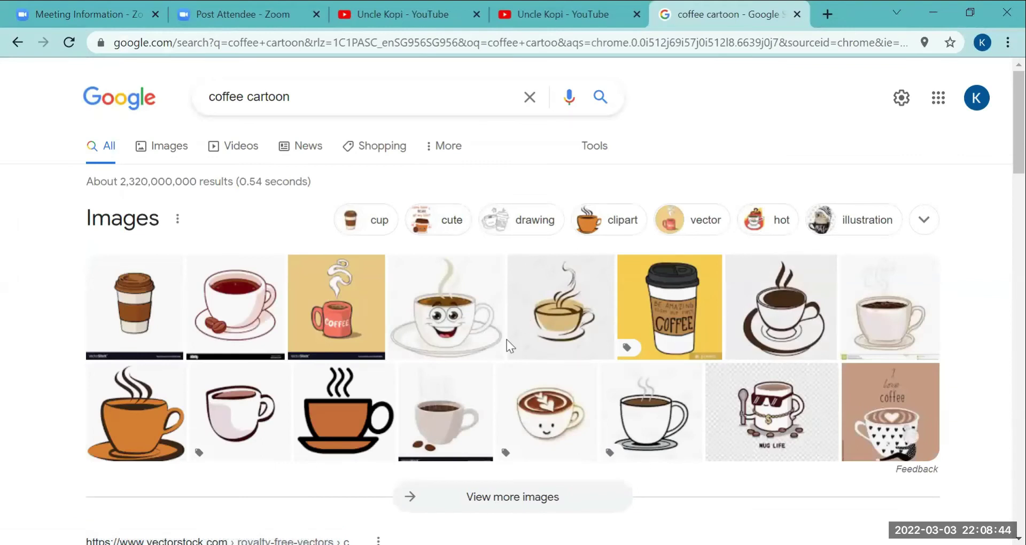
click(570, 430)
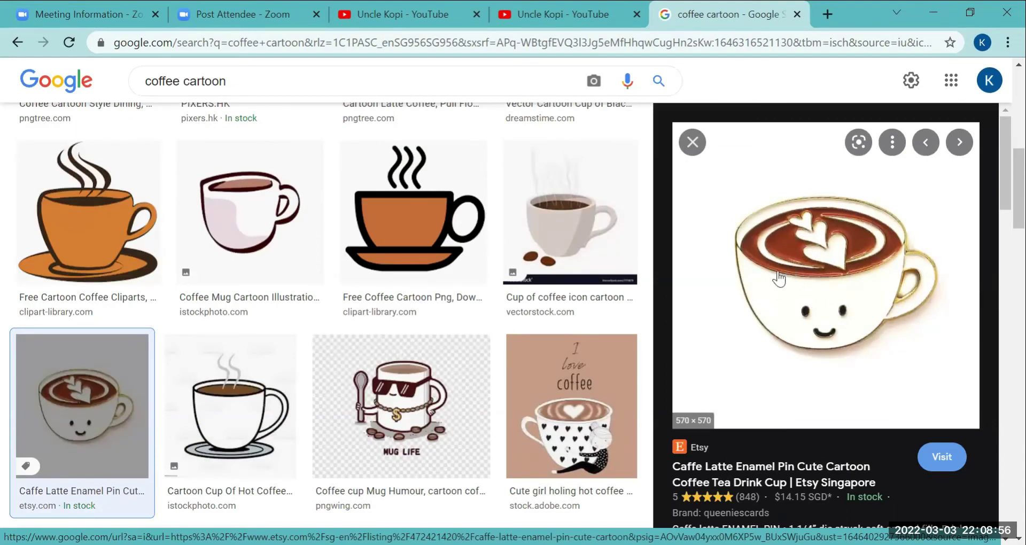
Step: Start saving the latte cup image, then cancel the save
right_click(777, 271)
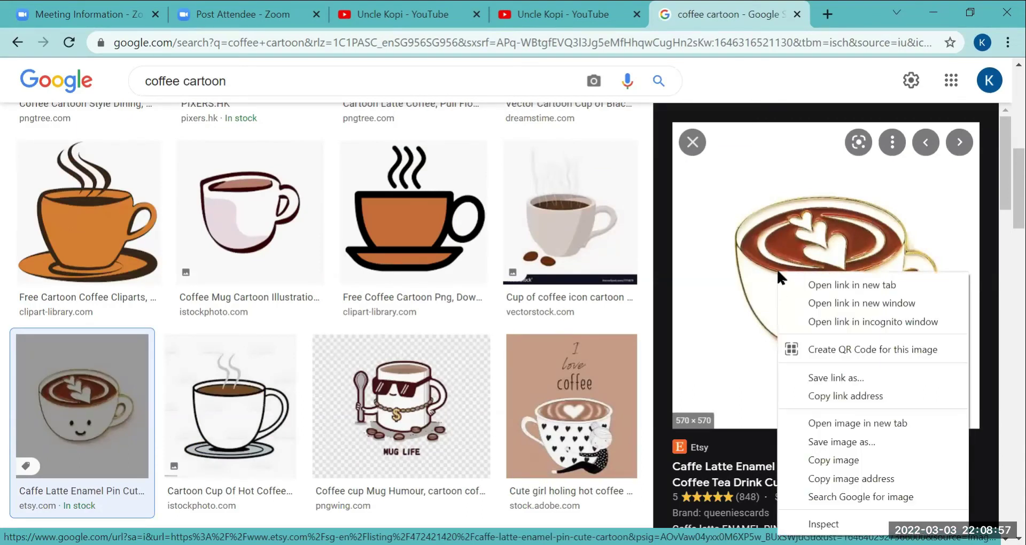
click(867, 448)
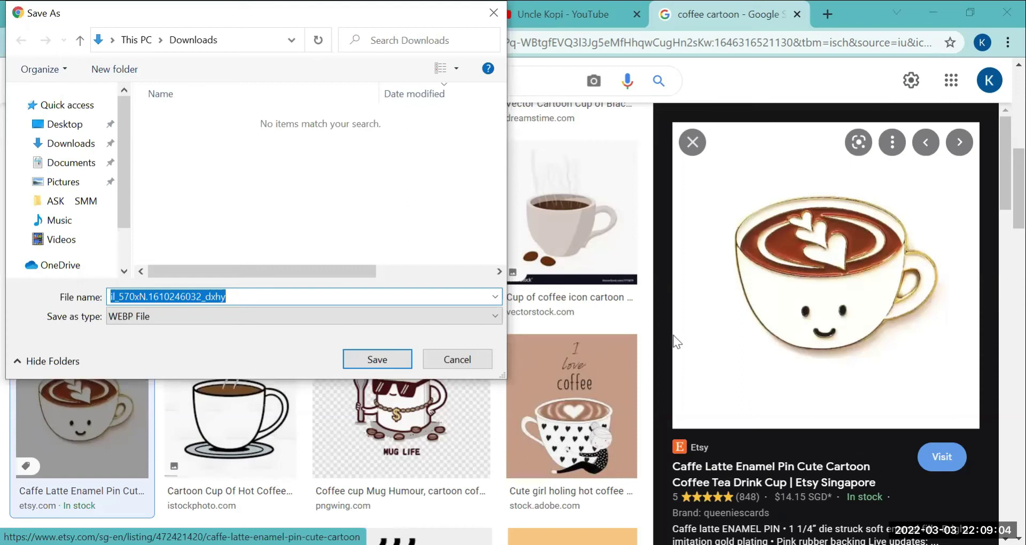
click(455, 361)
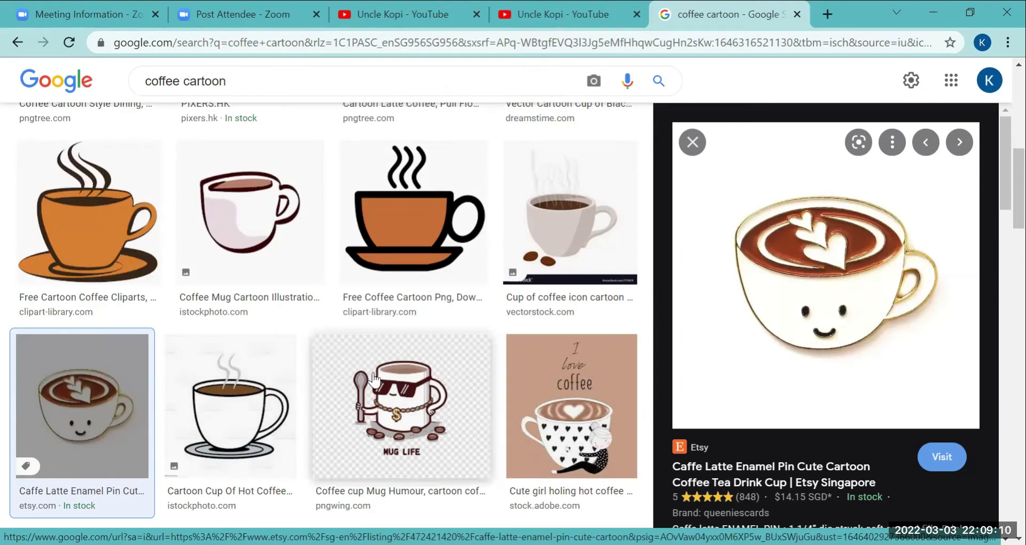
Step: Open the Mug Life cartoon cup image full-size in a new tab
click(383, 390)
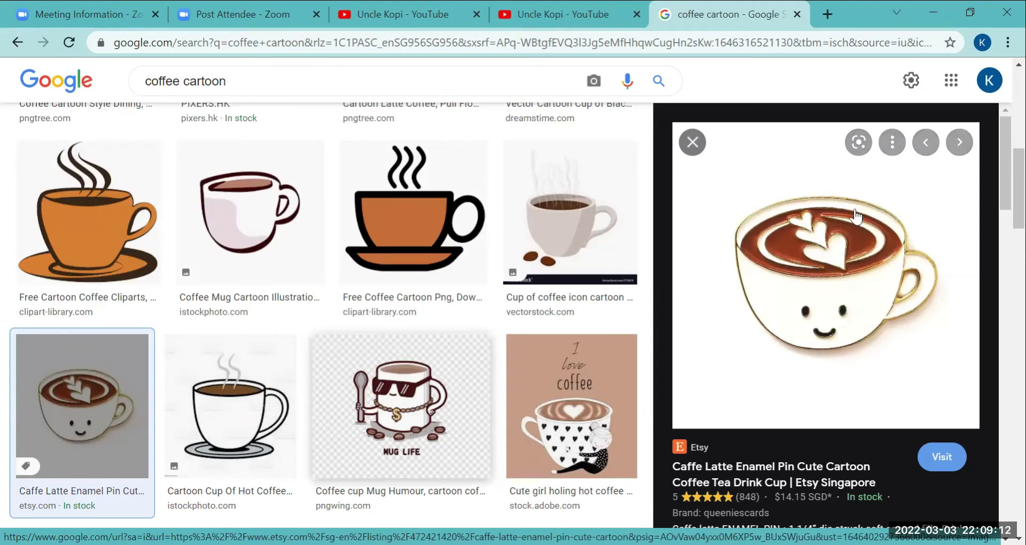
right_click(854, 210)
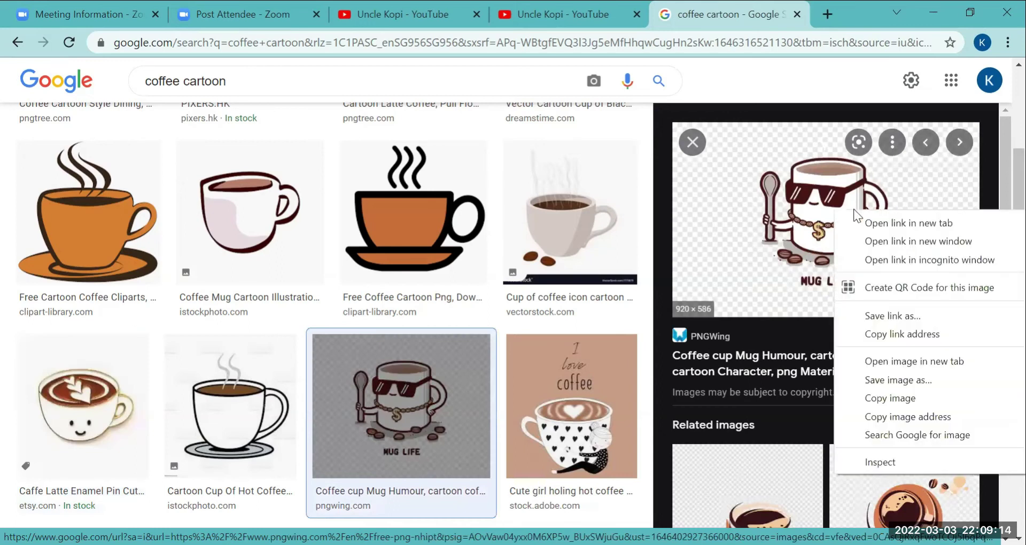
click(906, 360)
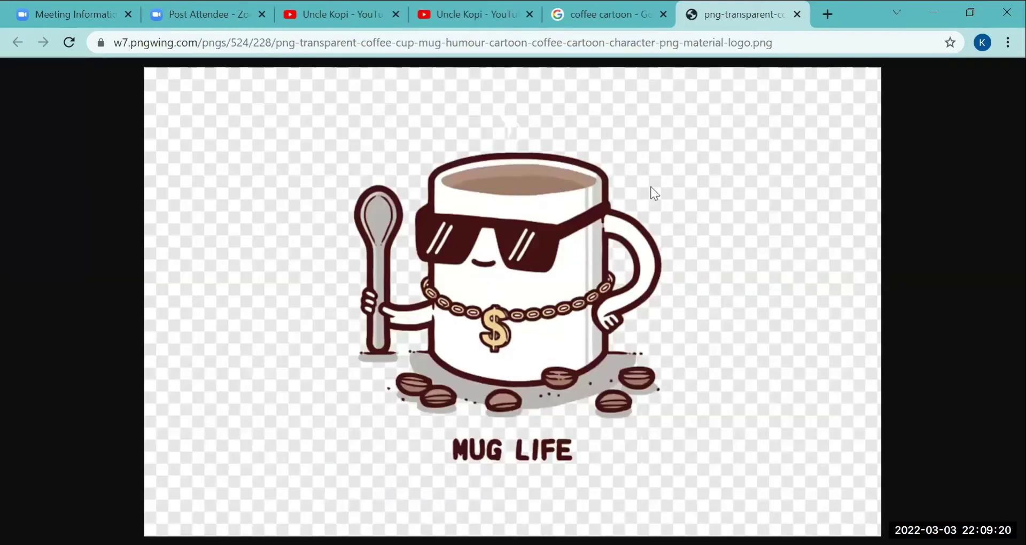
Step: Save the Mug Life image to the Desktop as KopiCup.png and return to the coffee cartoon results
right_click(516, 248)
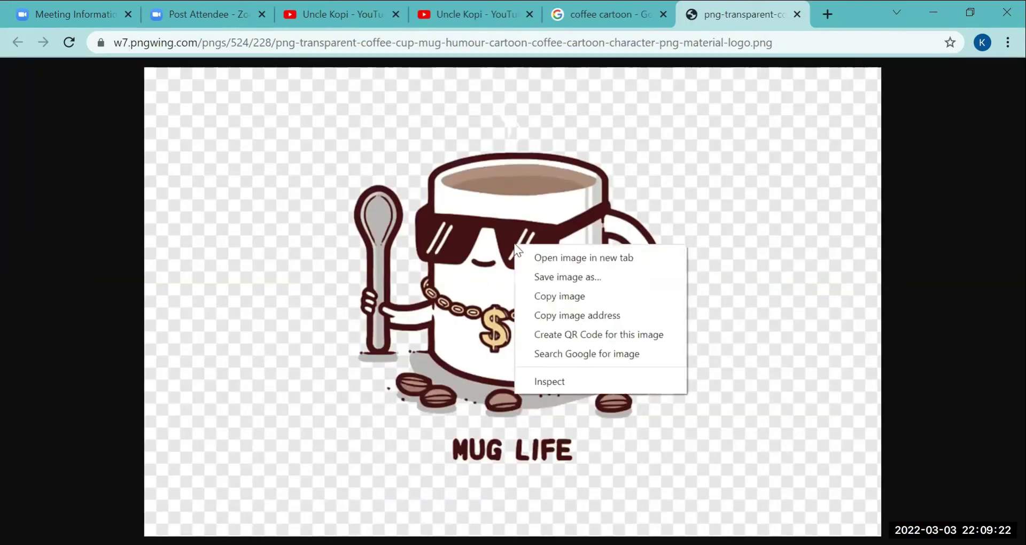
click(570, 278)
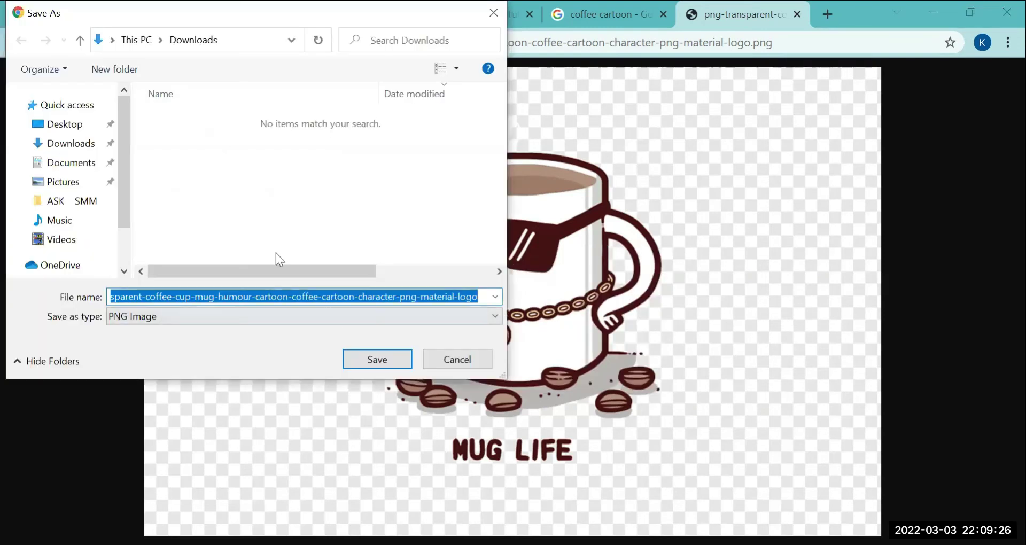
click(65, 126)
double_click(171, 297)
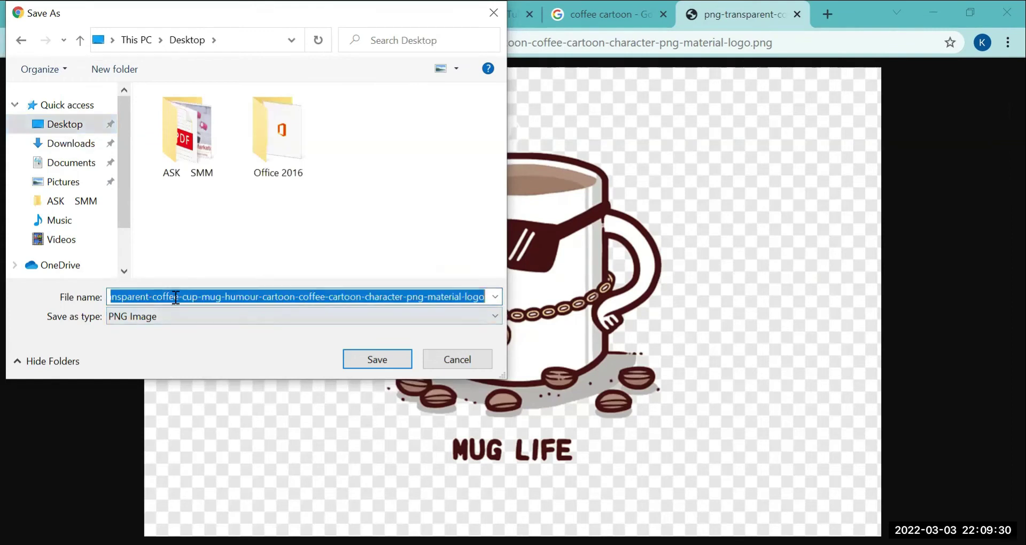
text(KopiCup)
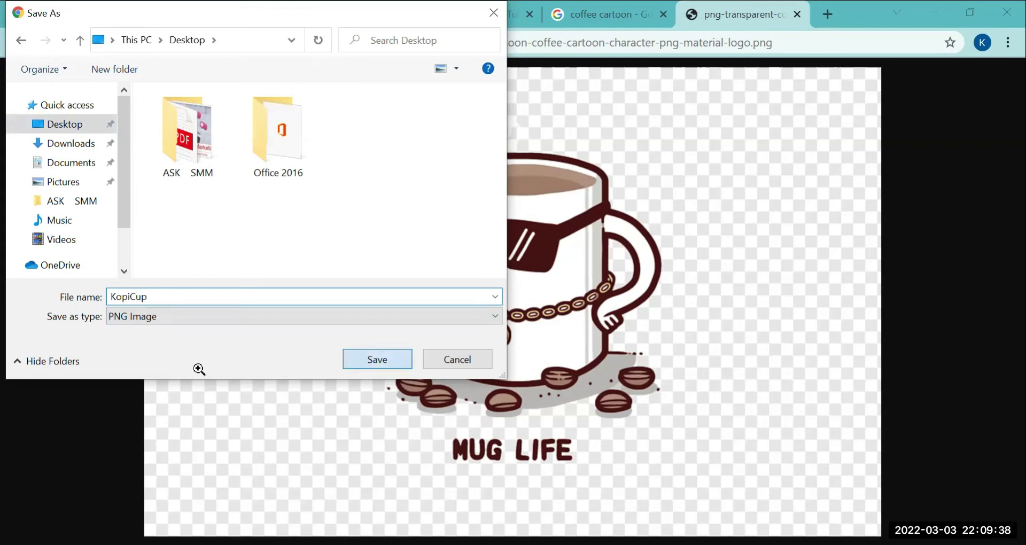
key(Return)
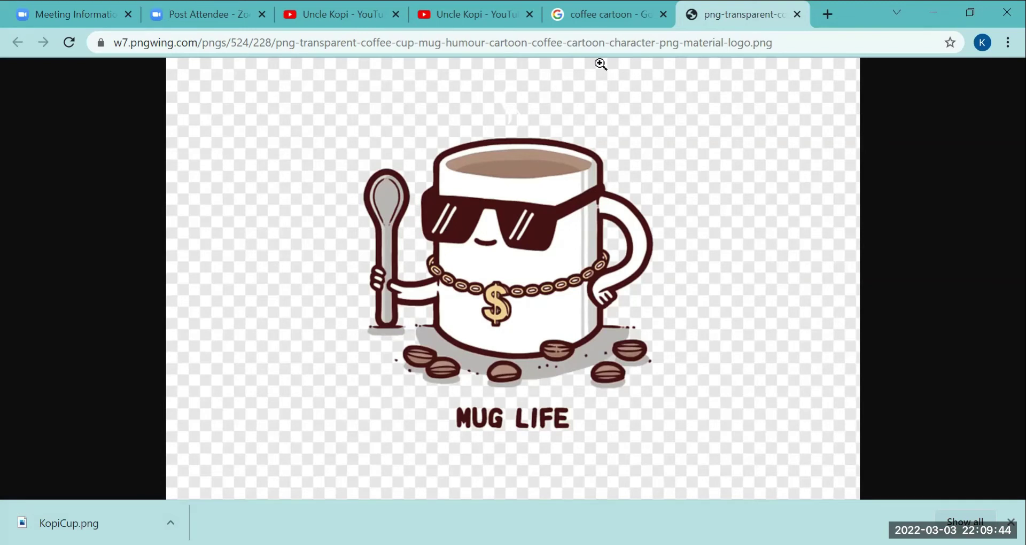
click(615, 26)
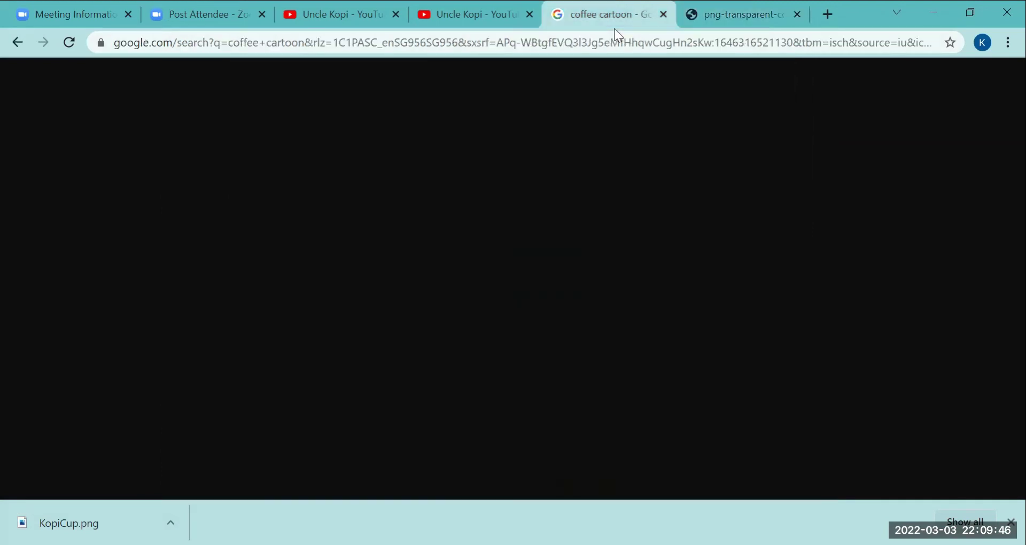
Step: Go back to the Uncle Kopi channel tab and open its picture settings in Studio
click(475, 27)
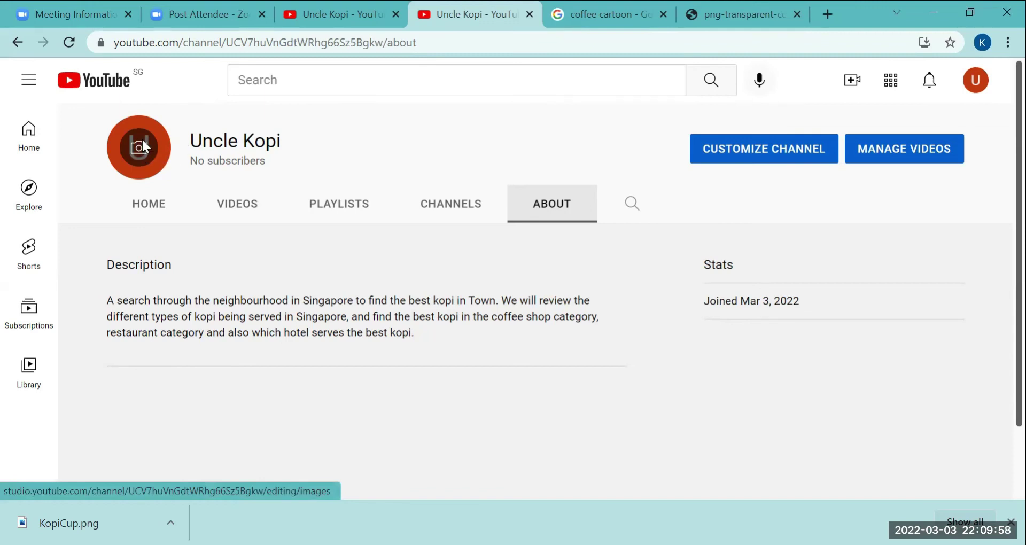
click(145, 148)
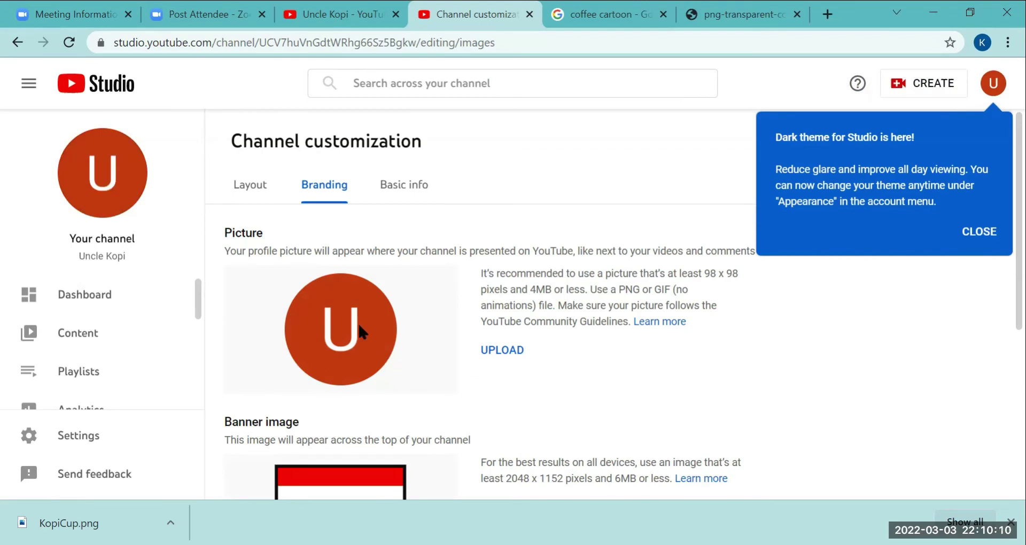
Step: Upload KopiCup.png from the Desktop as the profile picture and accept the crop
click(512, 351)
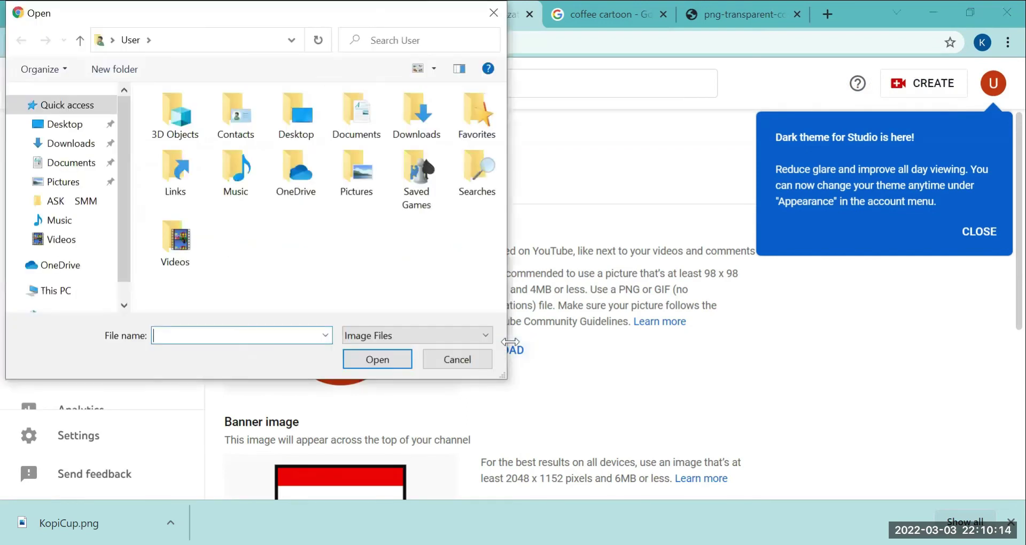
click(65, 126)
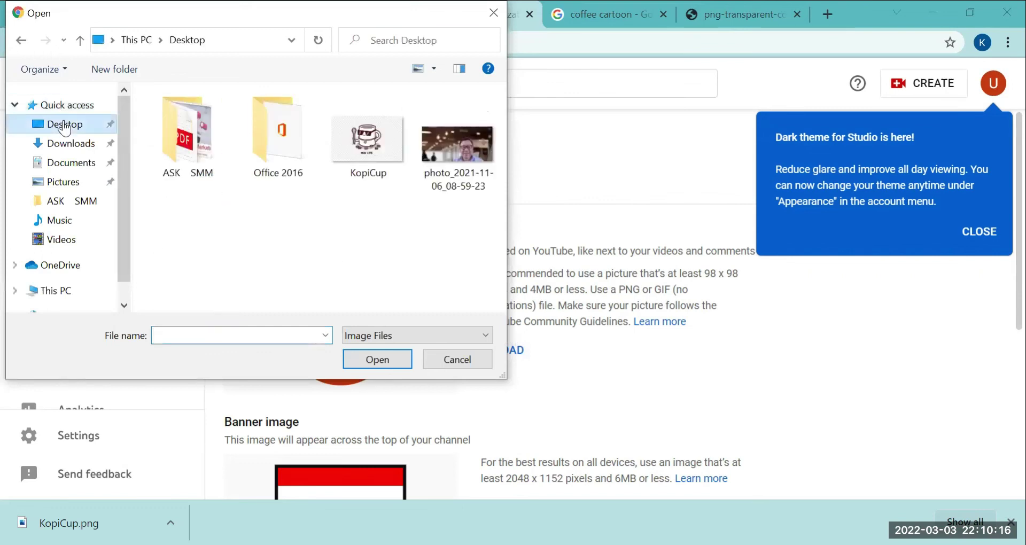
click(366, 143)
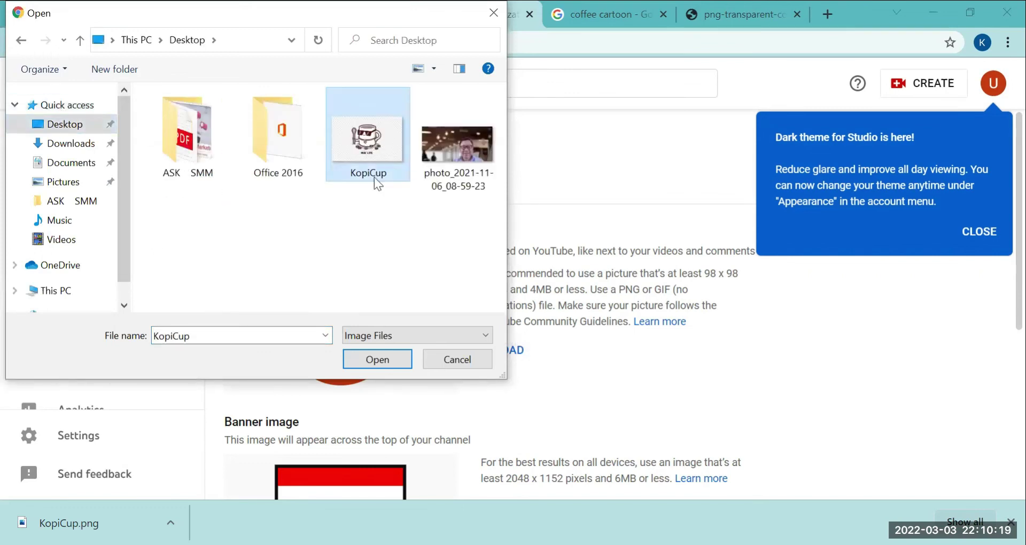
click(383, 359)
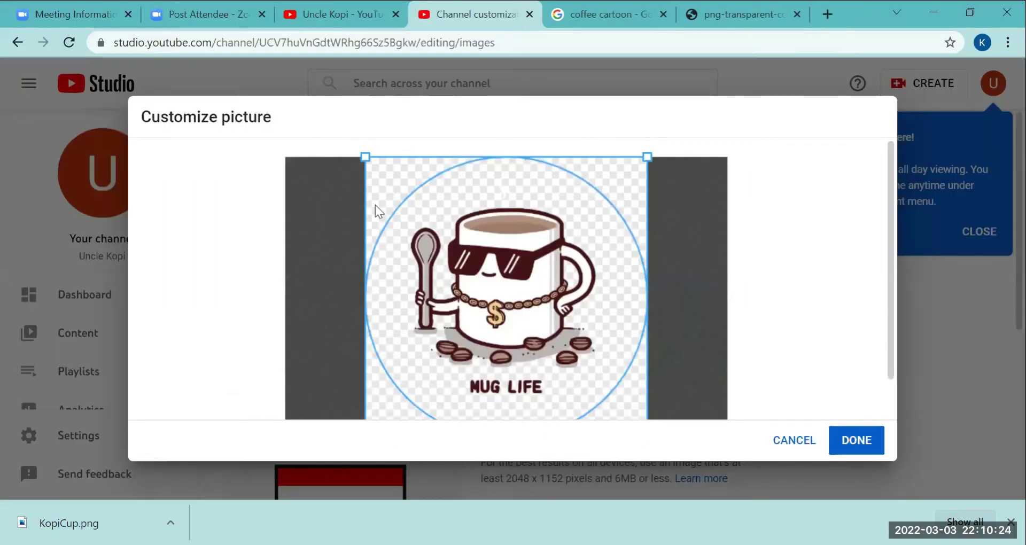
click(854, 442)
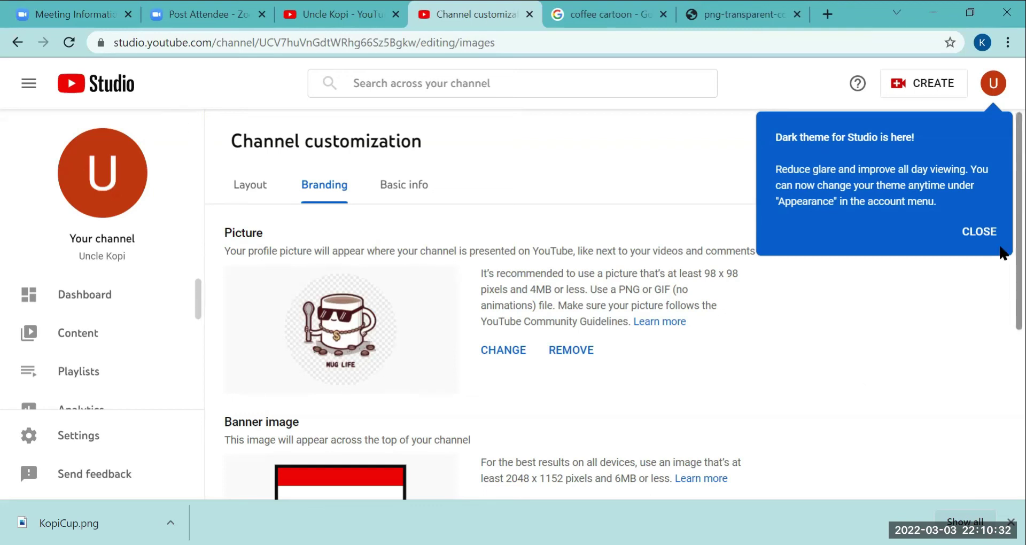
Step: Dismiss the Dark theme notice, publish the Mug Life profile picture, and view the Uncle Kopi channel
click(979, 234)
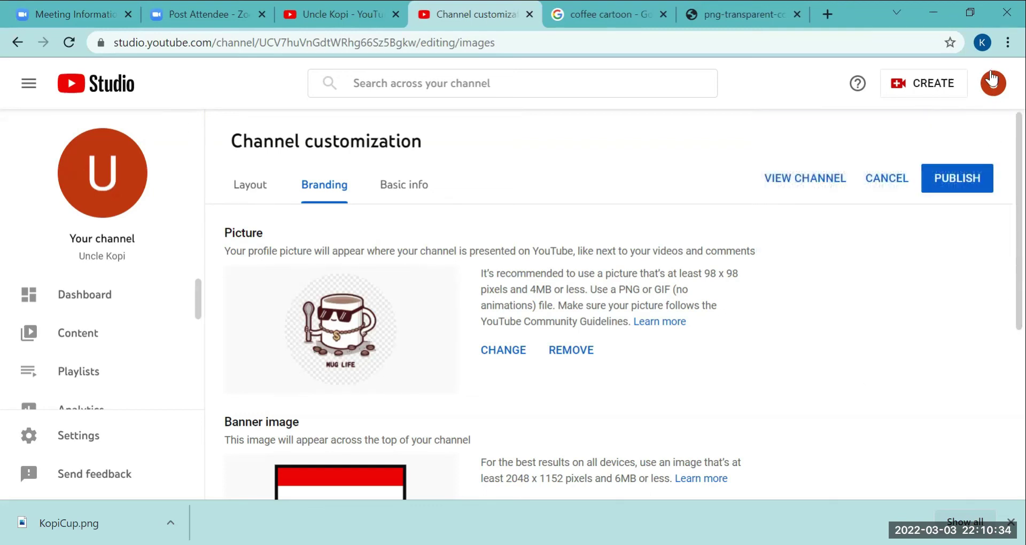
click(966, 187)
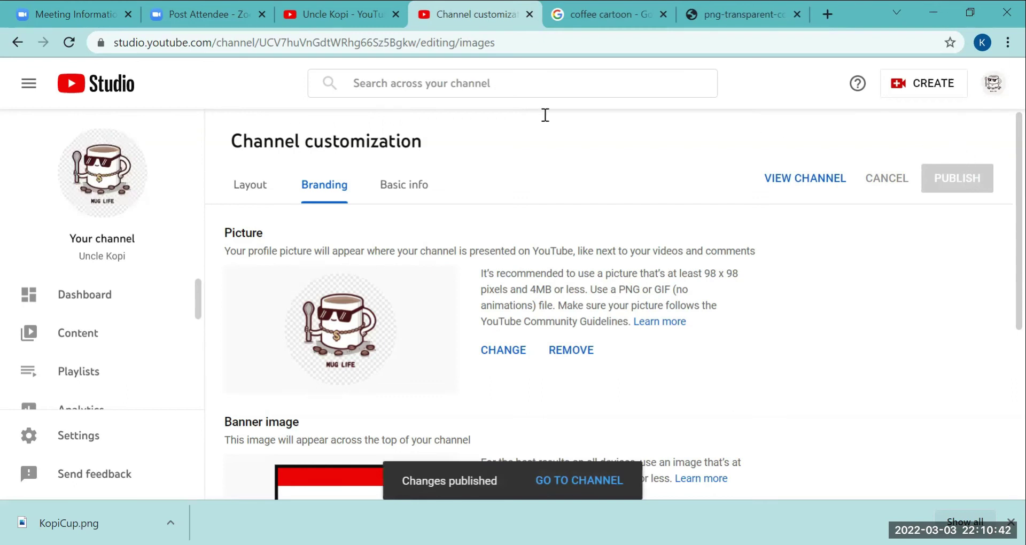
click(993, 91)
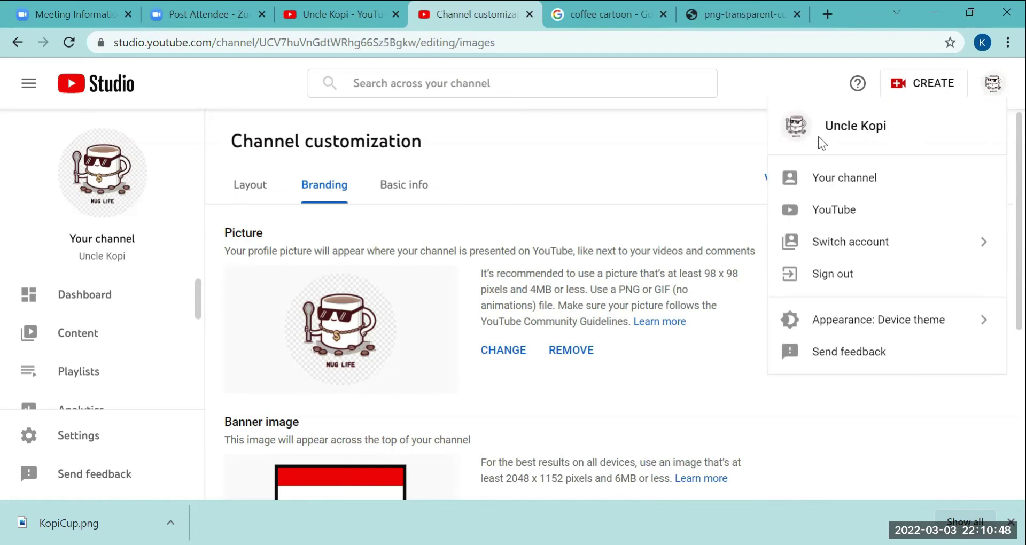
click(829, 176)
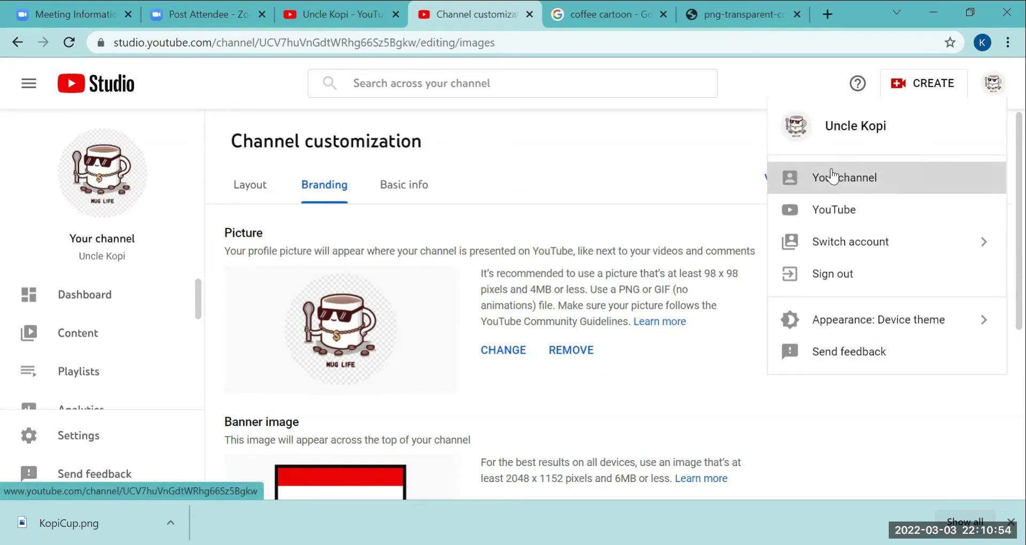
click(832, 173)
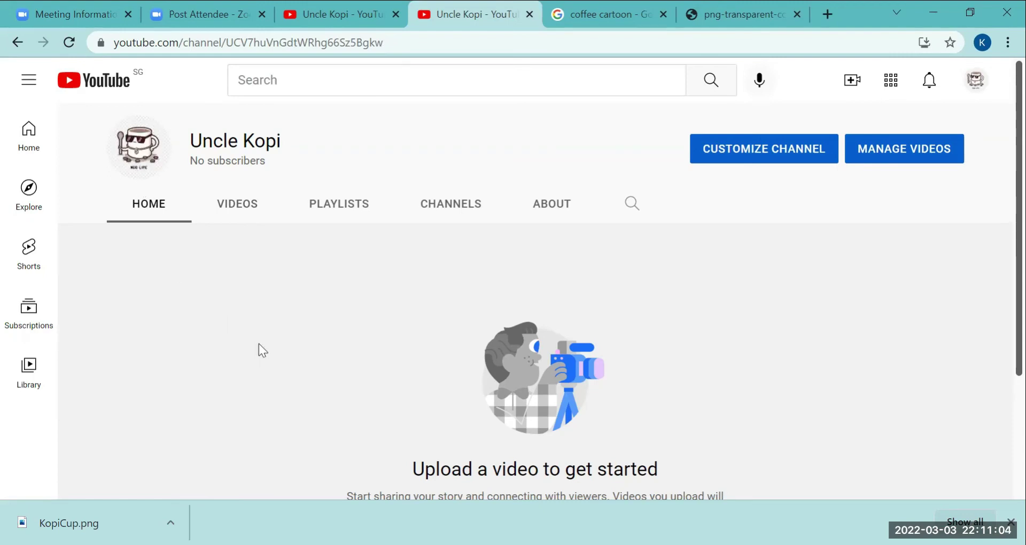
Step: Load youtube.com in the former coffee cartoon image search tab
click(609, 25)
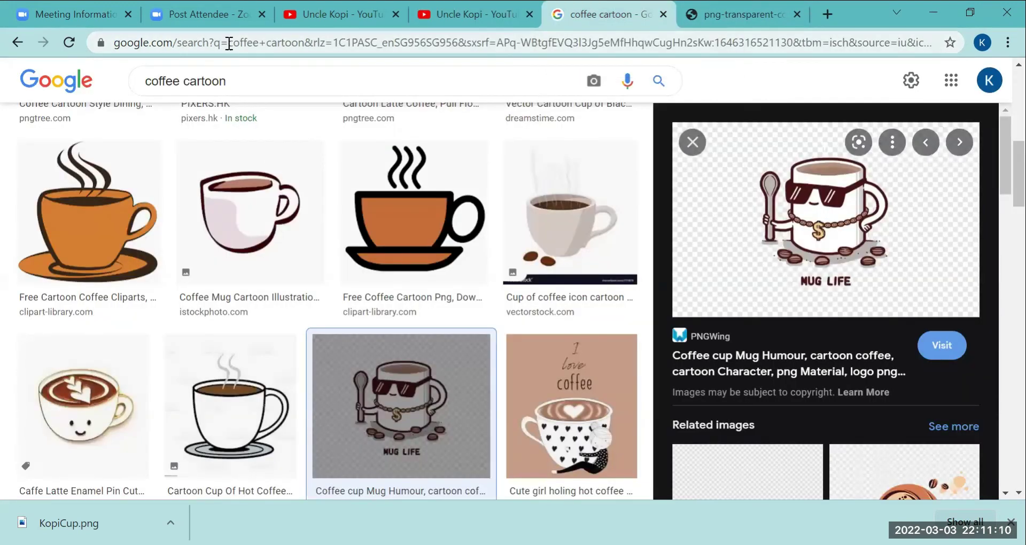
click(227, 43)
text(youtub)
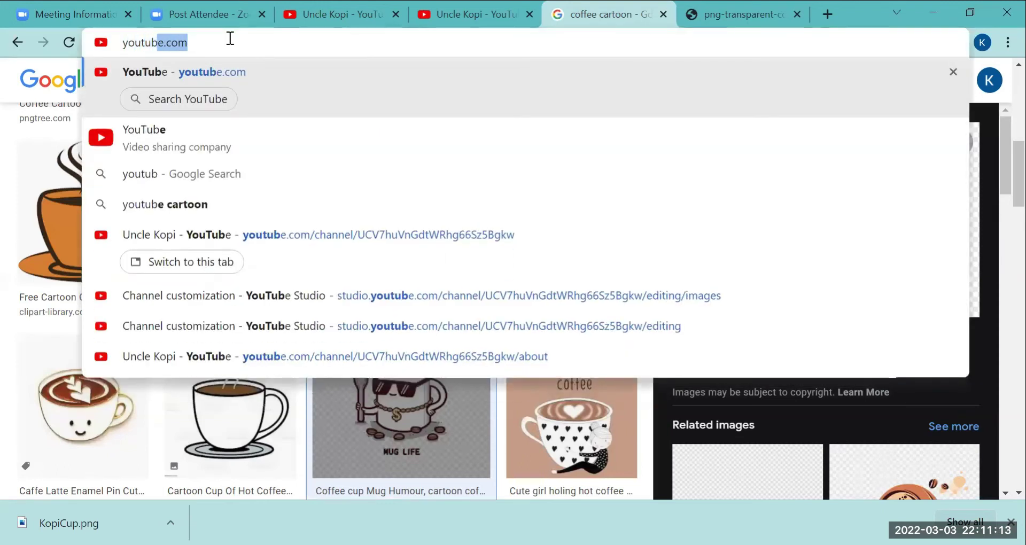
key(Return)
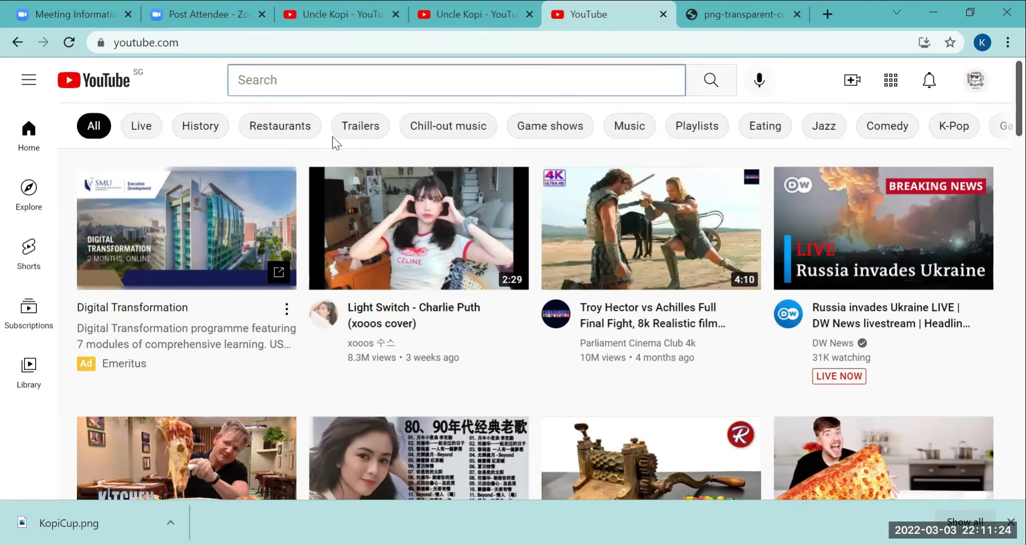
Step: Search 'starbucks singapore' and play the channel's 'Join Our Starbucks Family!' video
text(star)
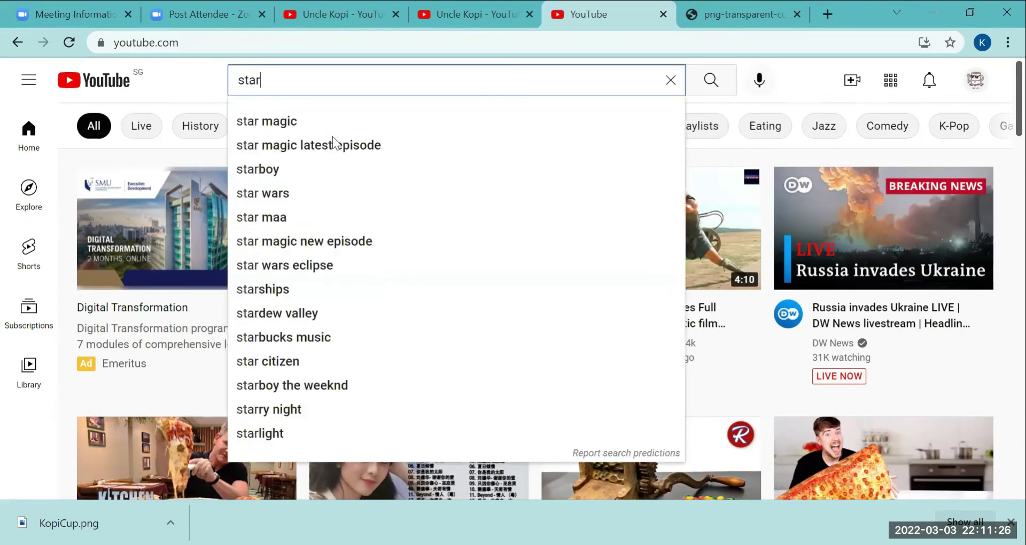
text(b)
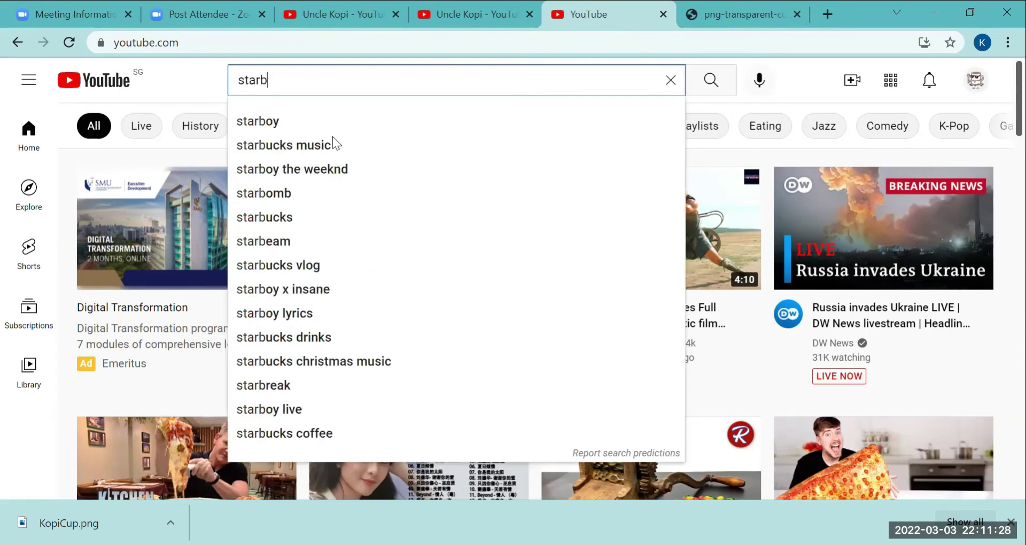
text(ucks )
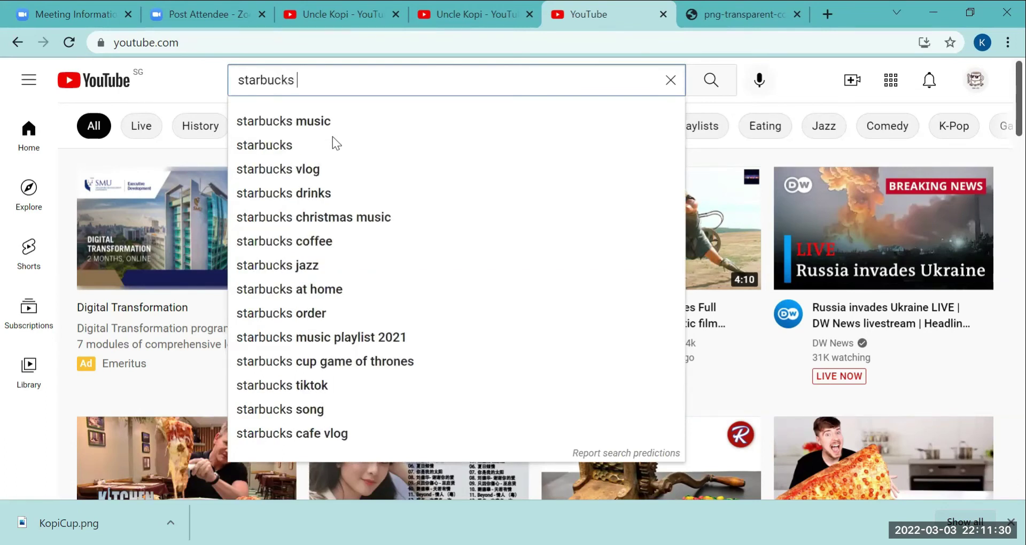
text(singapore)
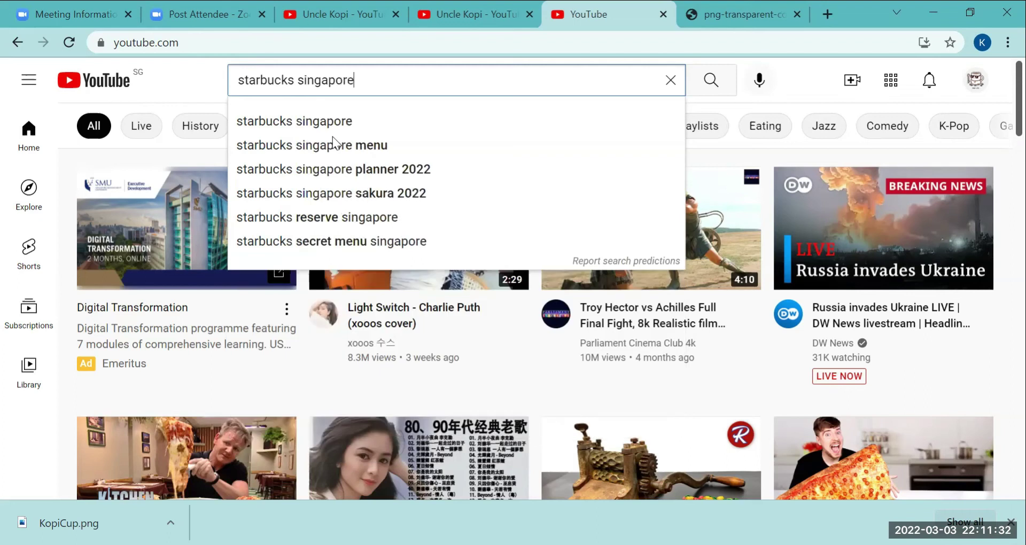
key(Return)
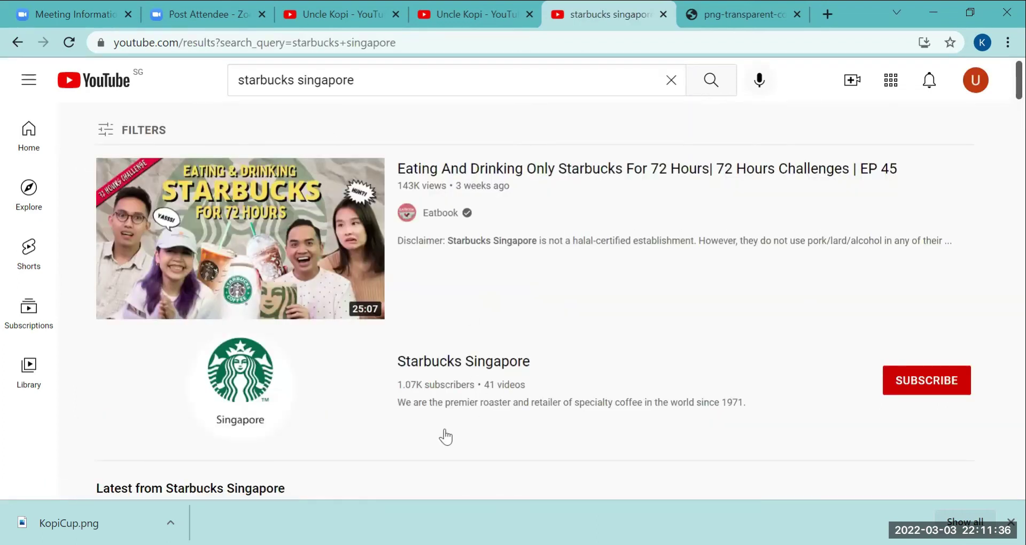
click(455, 367)
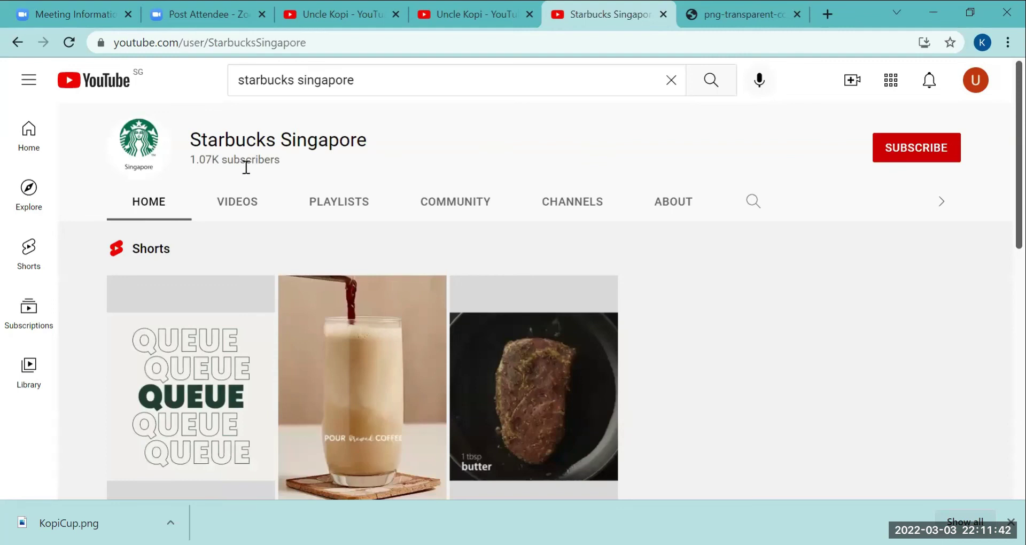
click(234, 202)
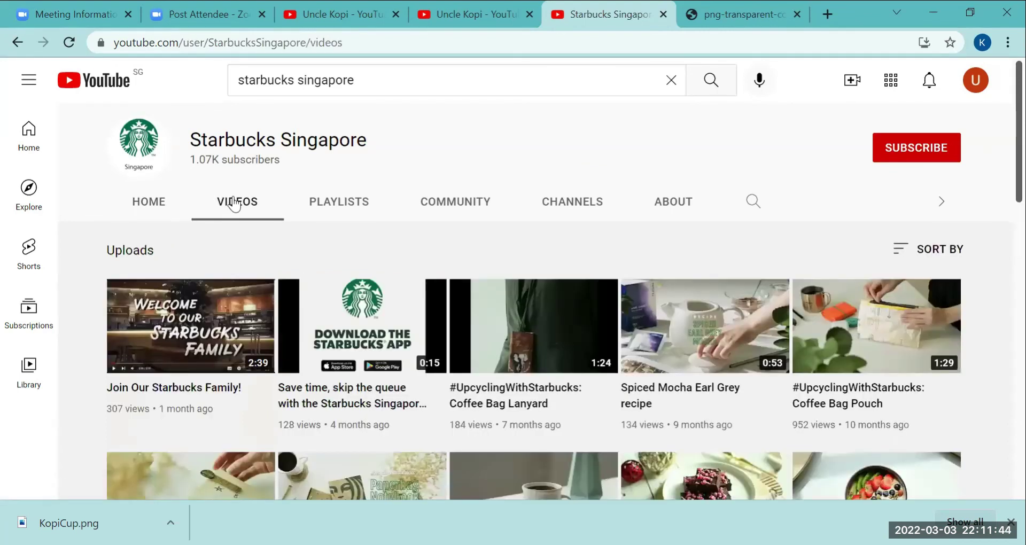
mouse_move(178, 307)
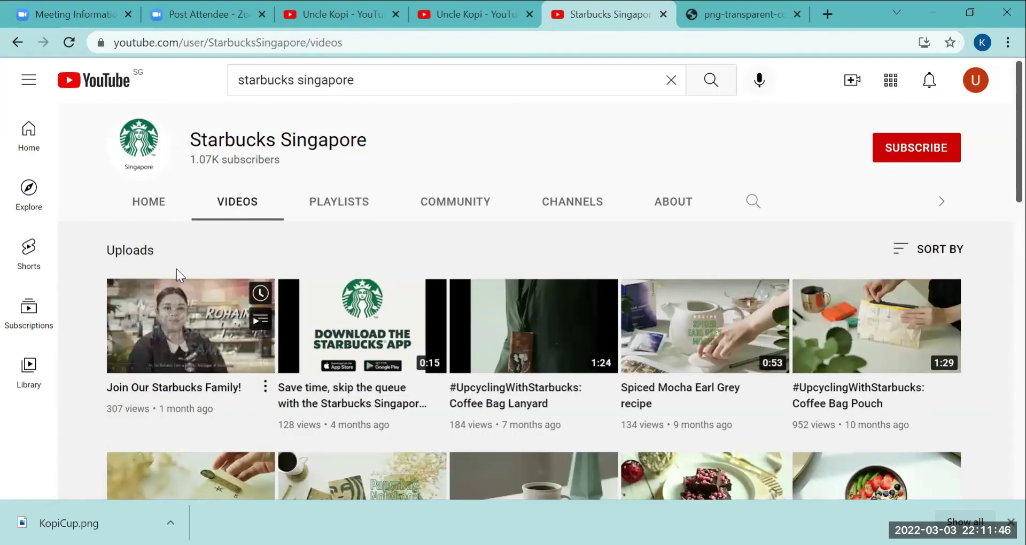
click(178, 323)
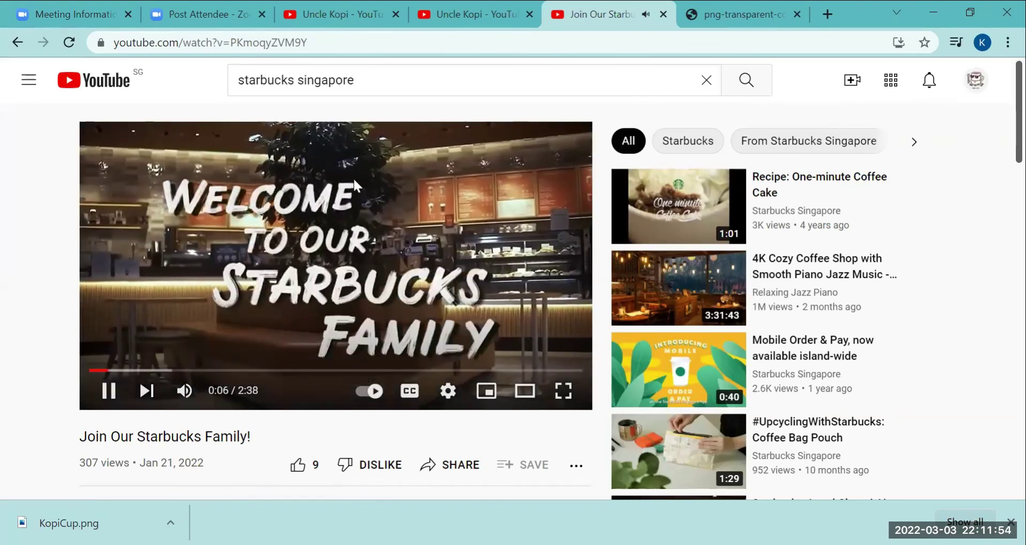
Step: Pause the video and look over its watch page
click(375, 219)
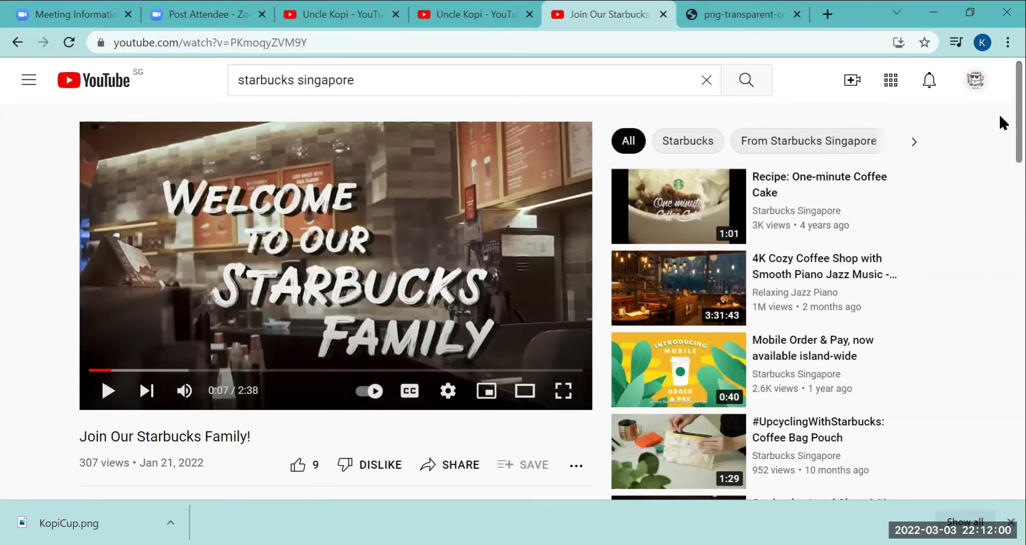
scroll(998, 138, down, 6)
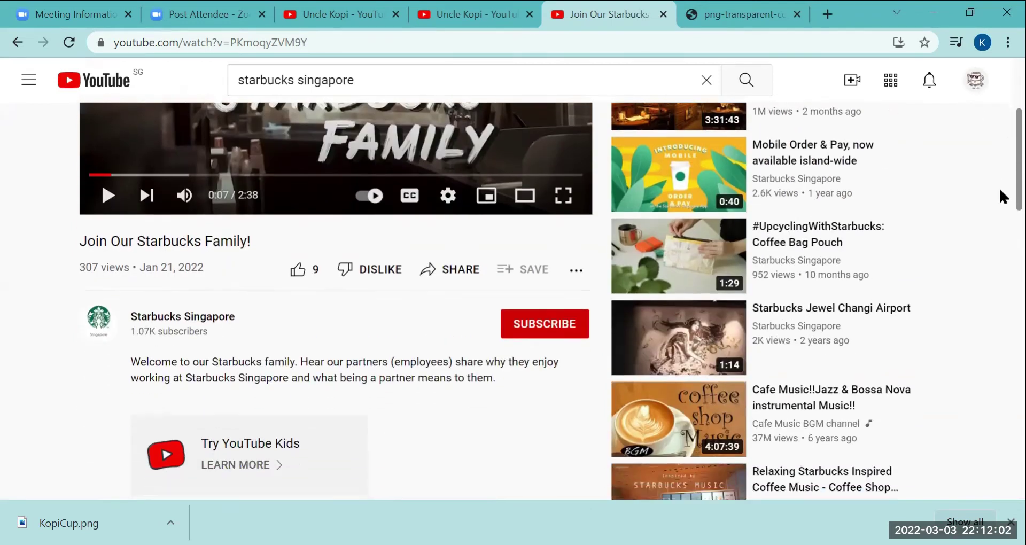
scroll(999, 200, down, 1)
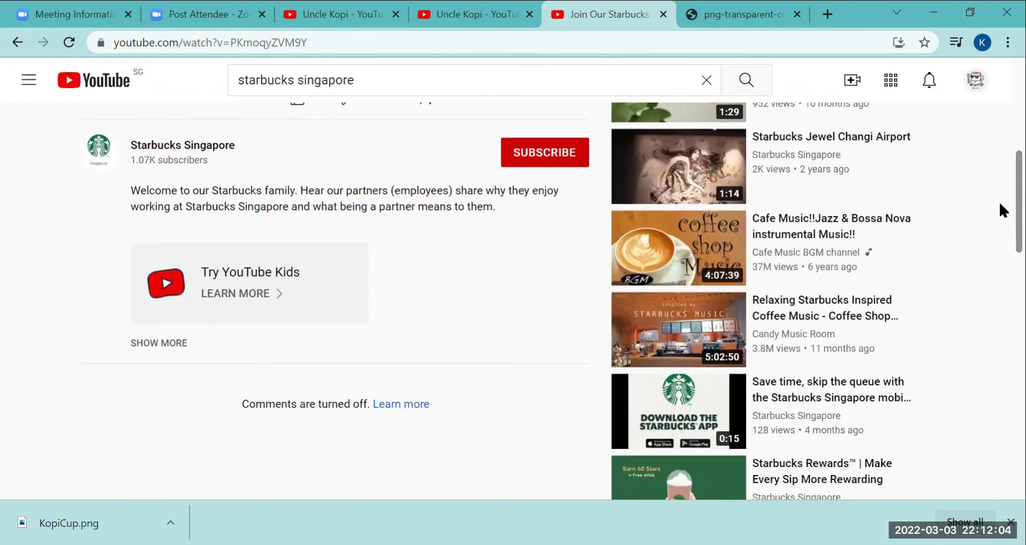
scroll(999, 201, up, 5)
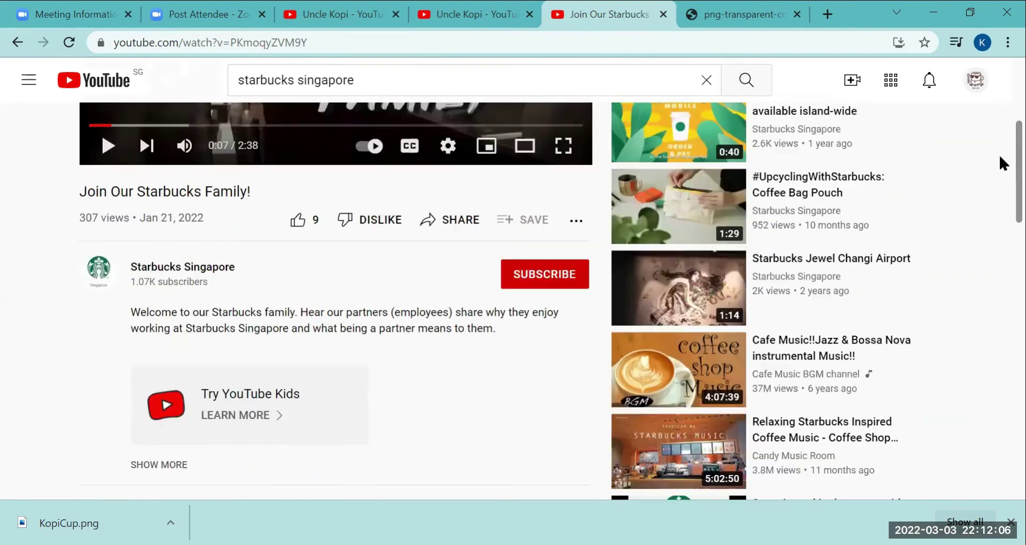
scroll(996, 94, up, 2)
scroll(993, 152, down, 3)
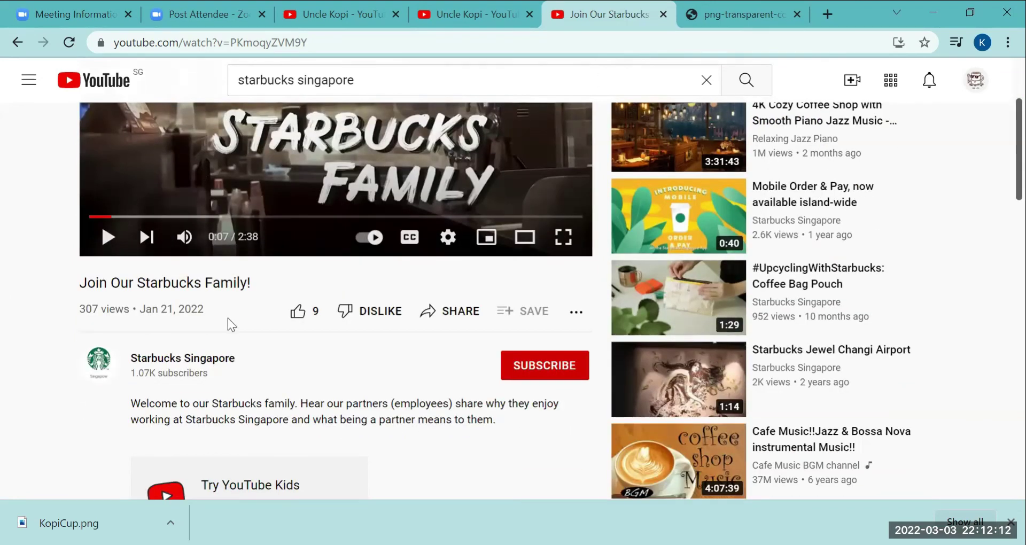
Step: Go back to Starbucks Singapore's videos and open '#UpcyclingWithStarbucks: Coffee Bag Lanyard'
click(210, 364)
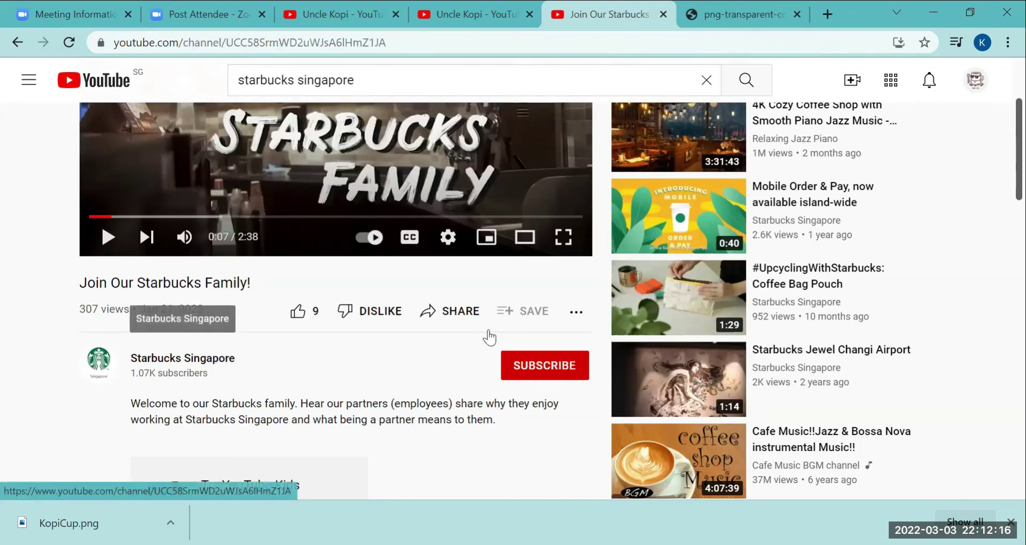
click(241, 199)
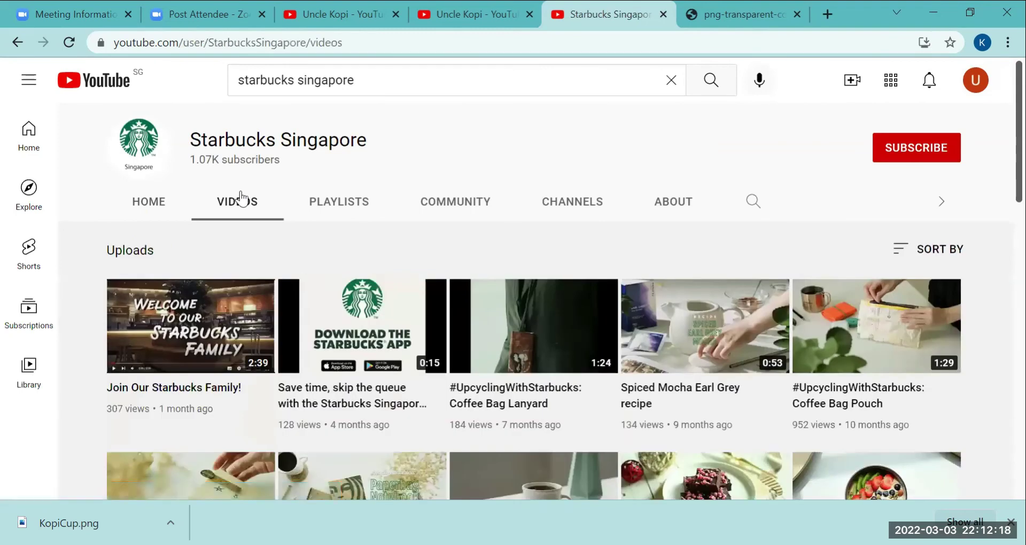
click(512, 400)
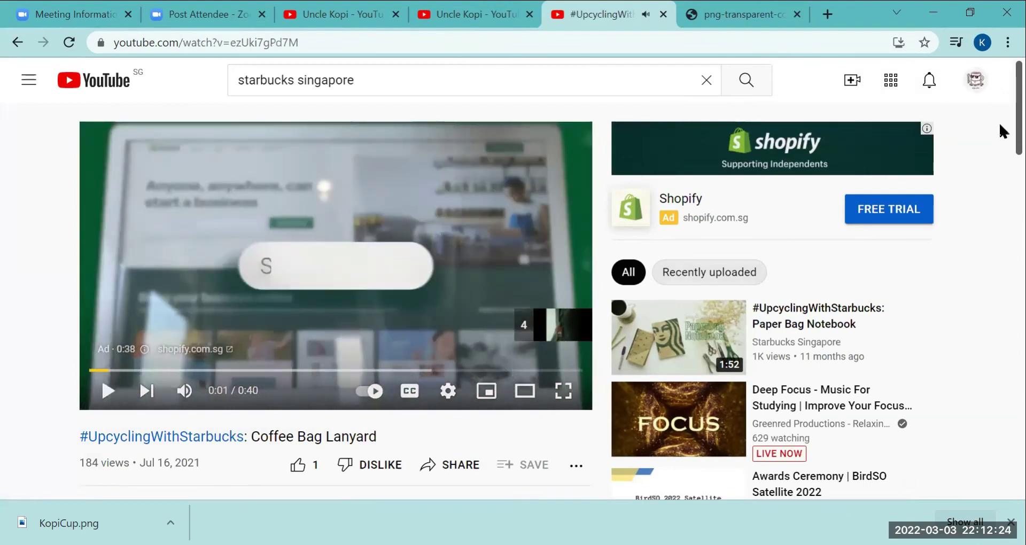
scroll(999, 149, down, 4)
scroll(999, 181, down, 2)
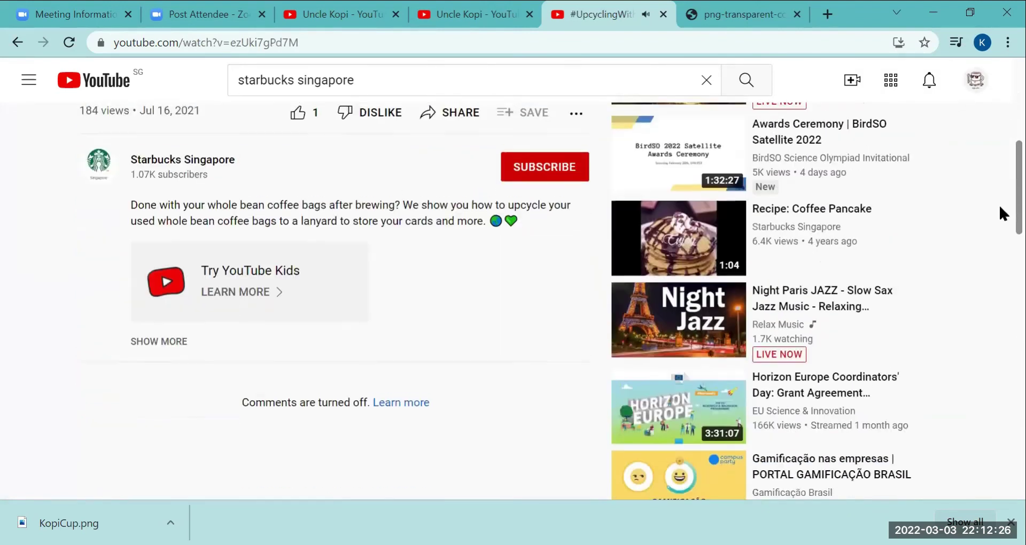
scroll(999, 117, up, 6)
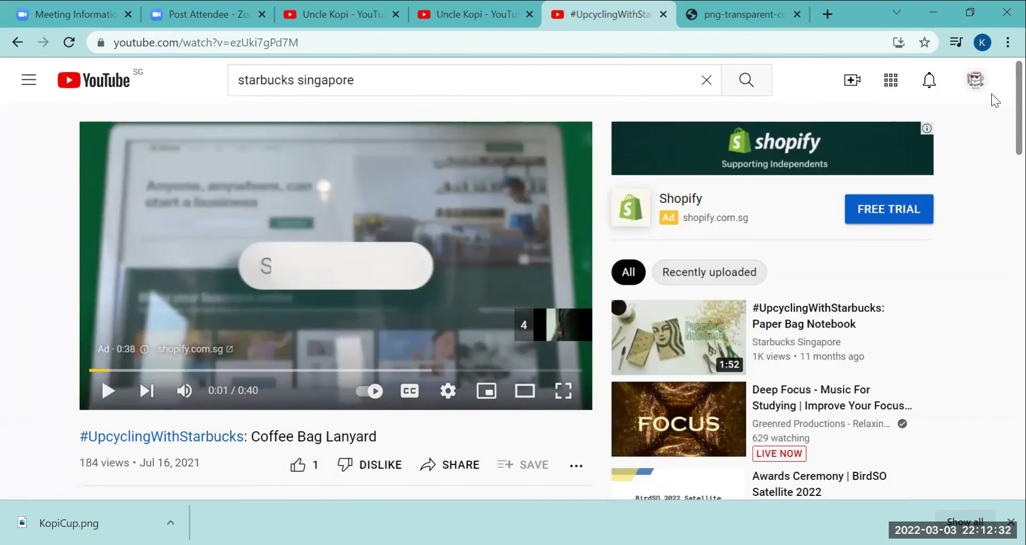
drag(391, 76, 223, 46)
Step: Search 'best coffee shop in singapore', open 'Favourite Coffee Shops in Singapore', and subscribe to doo daily
text(c)
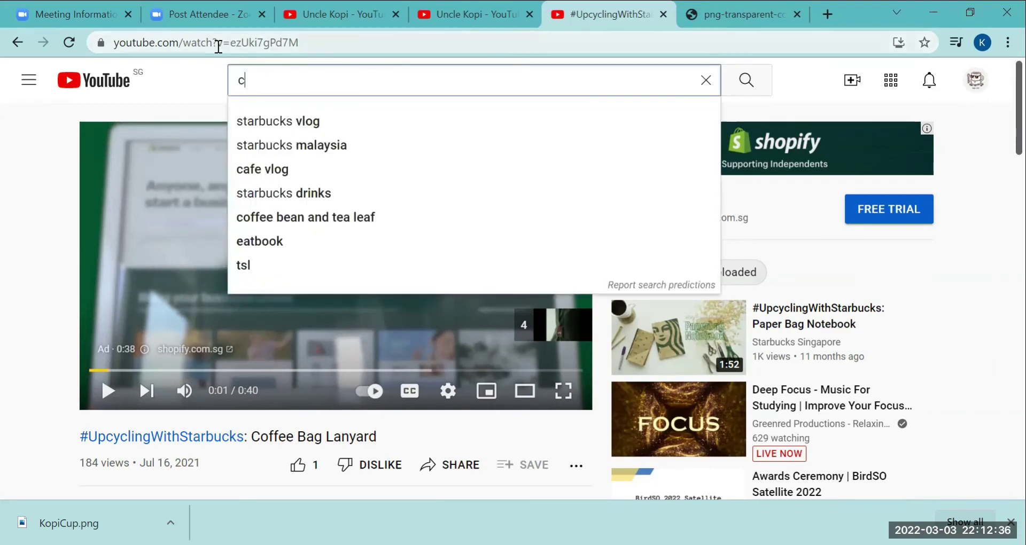
text(offee )
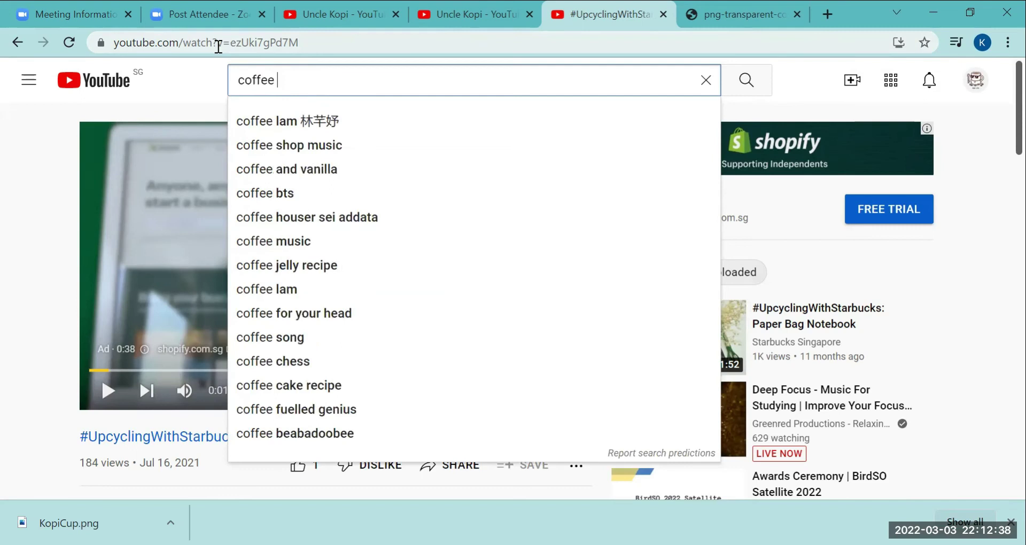
text(shop singa)
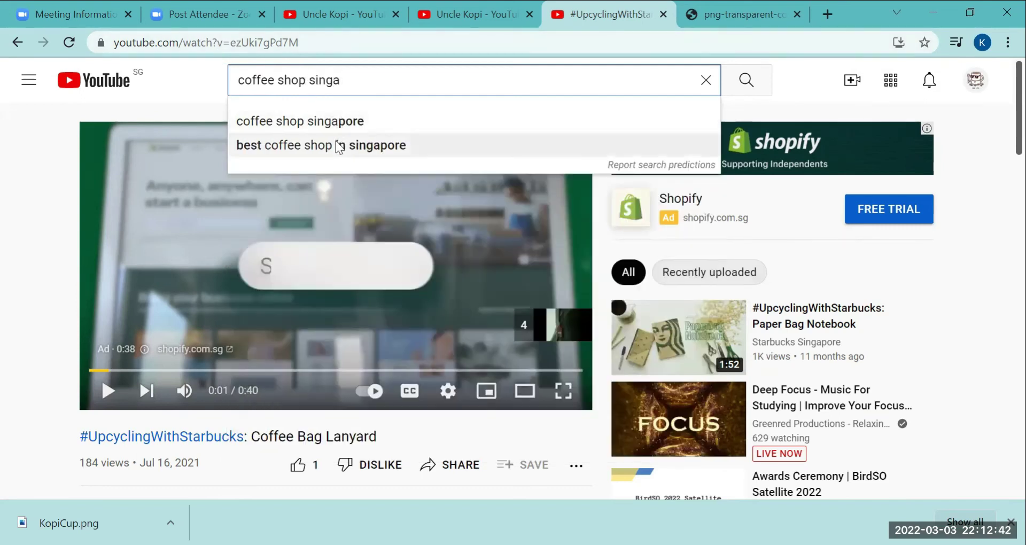
click(336, 145)
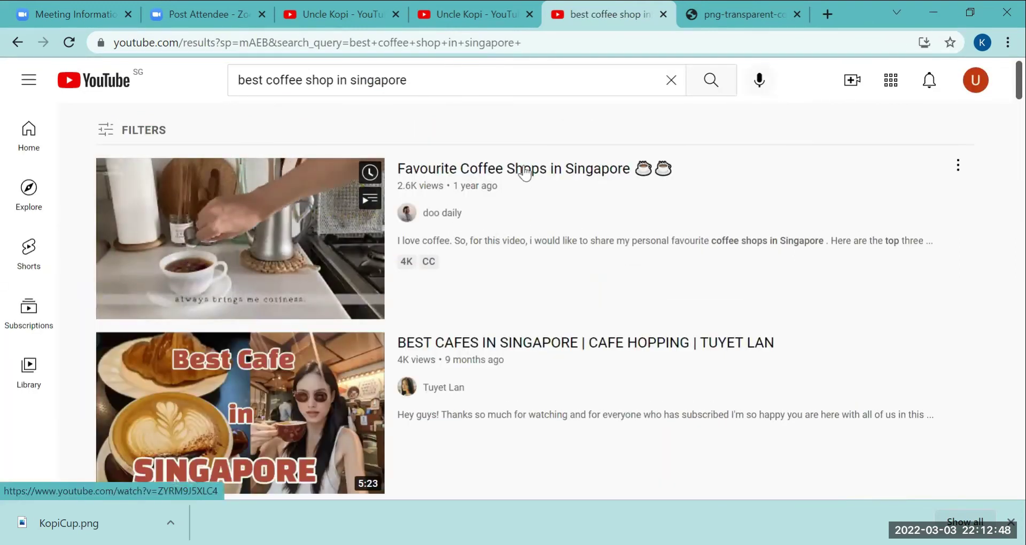
click(286, 263)
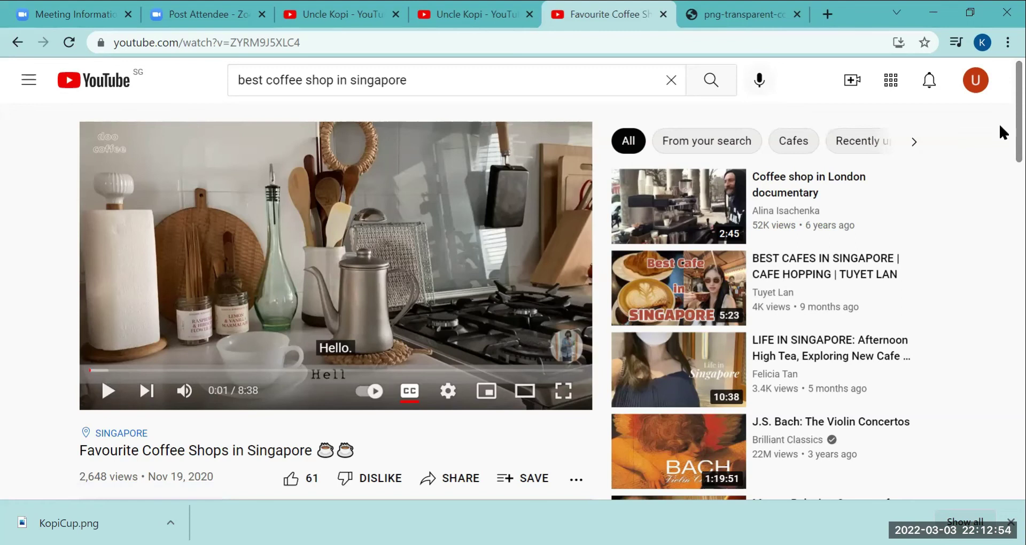
scroll(999, 122, down, 3)
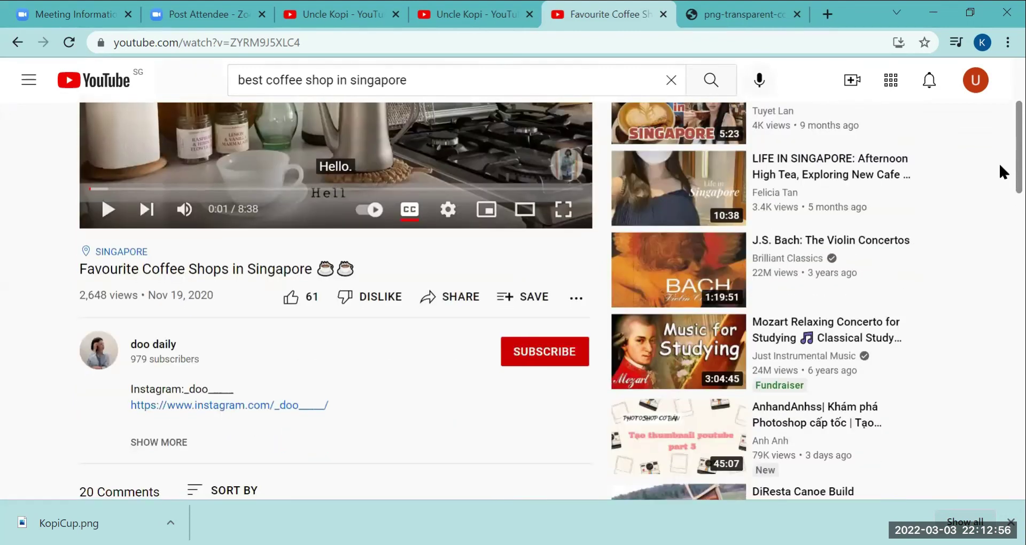
scroll(1000, 172, down, 1)
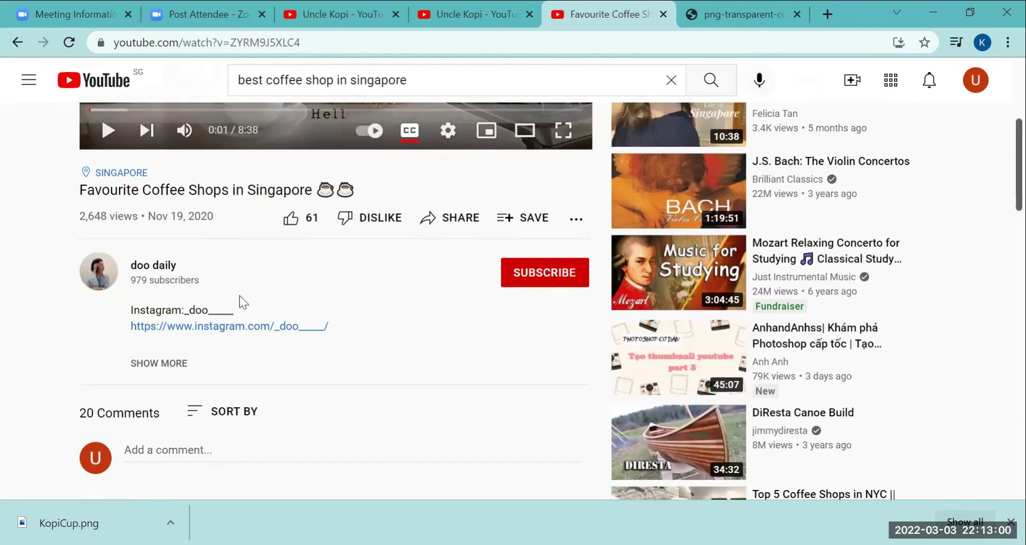
click(567, 272)
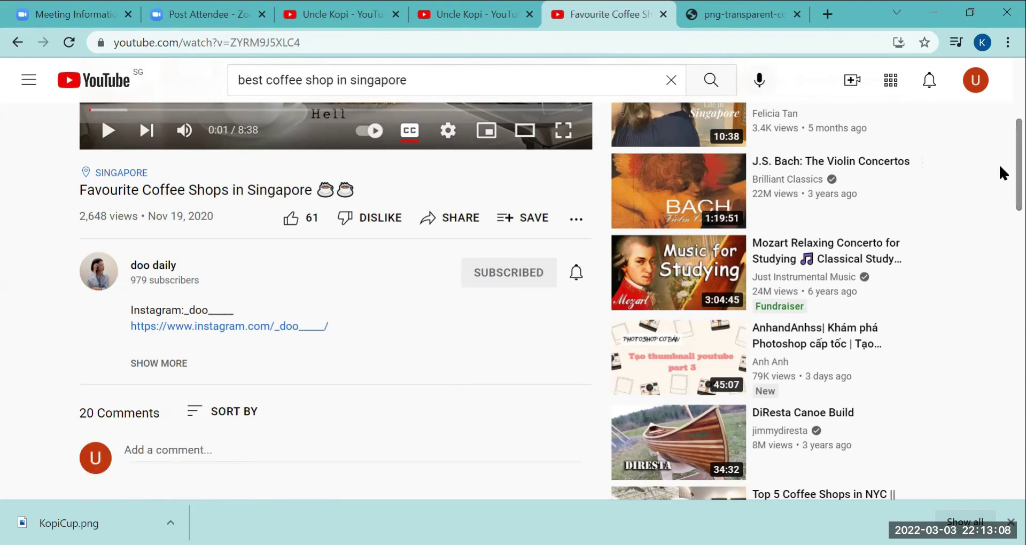
scroll(1002, 172, up, 1)
scroll(1002, 182, down, 2)
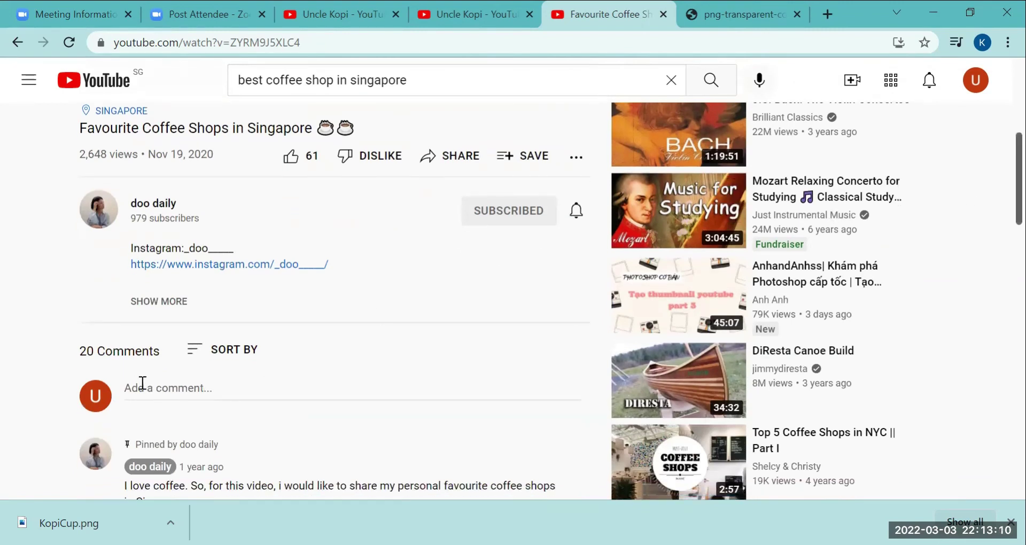
Step: Post the comment 'we love your video.' on the Favourite Coffee Shops in Singapore video
click(151, 394)
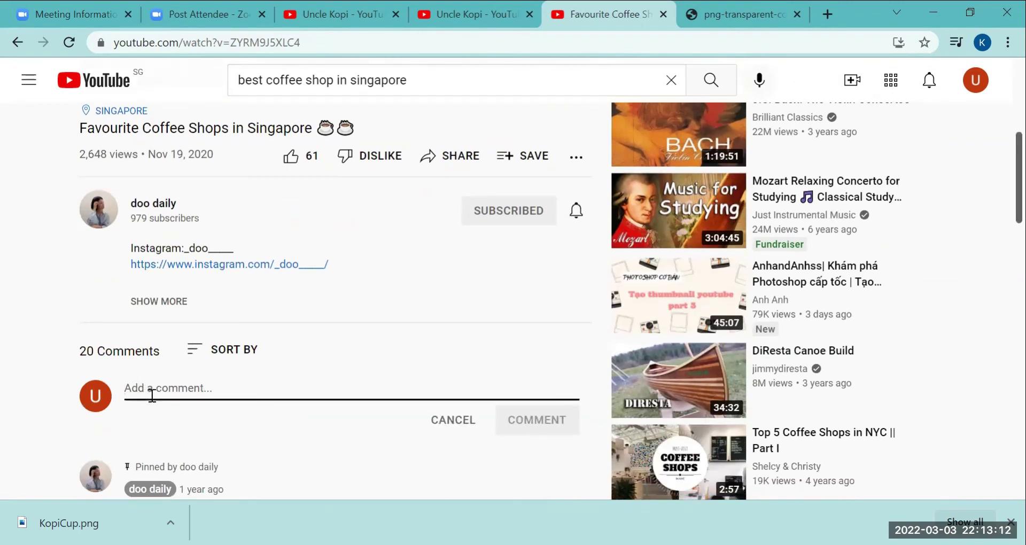
text(e love)
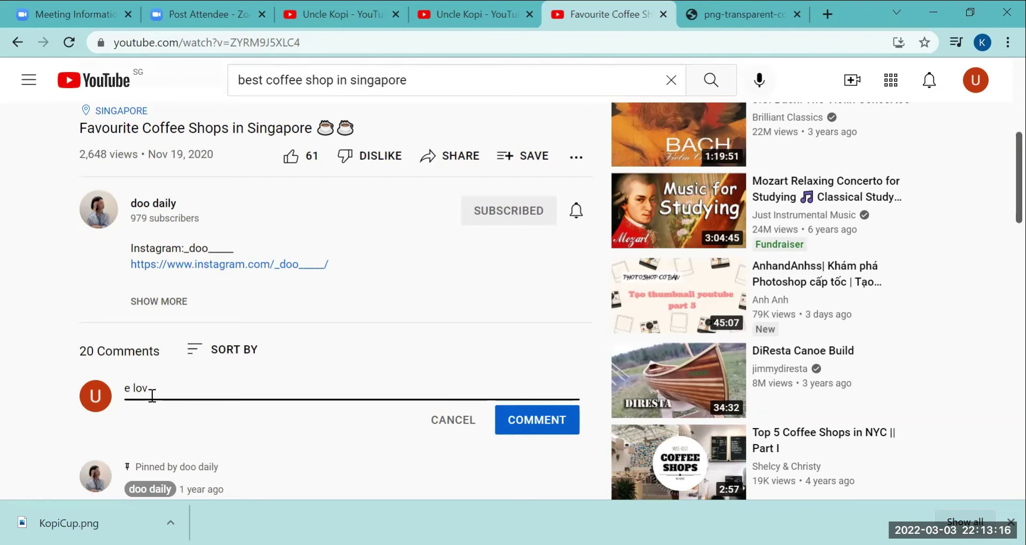
key(BackSpace)
key(BackSpace)
key(BackSpace)
key(BackSpace)
key(BackSpace)
text(we love your vieo)
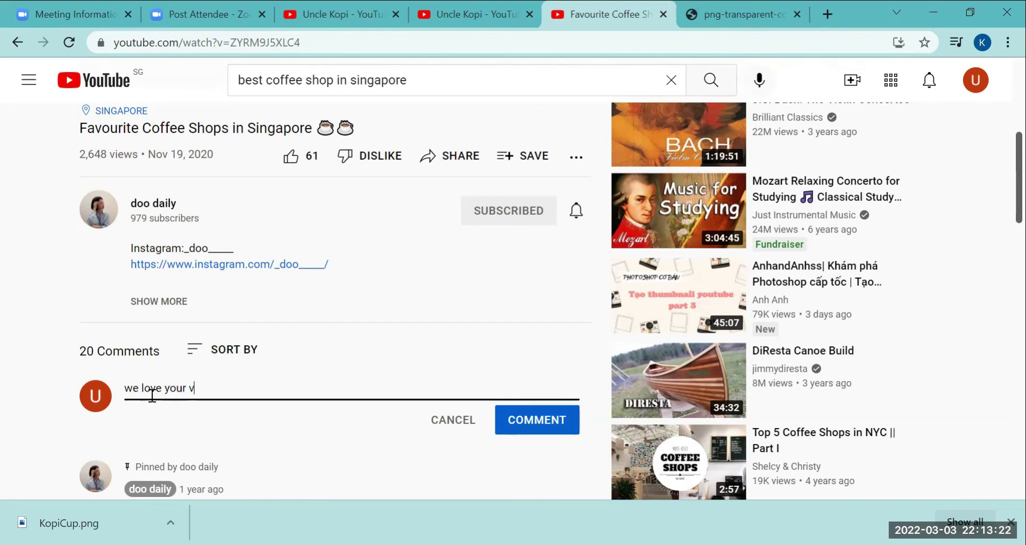
key(BackSpace)
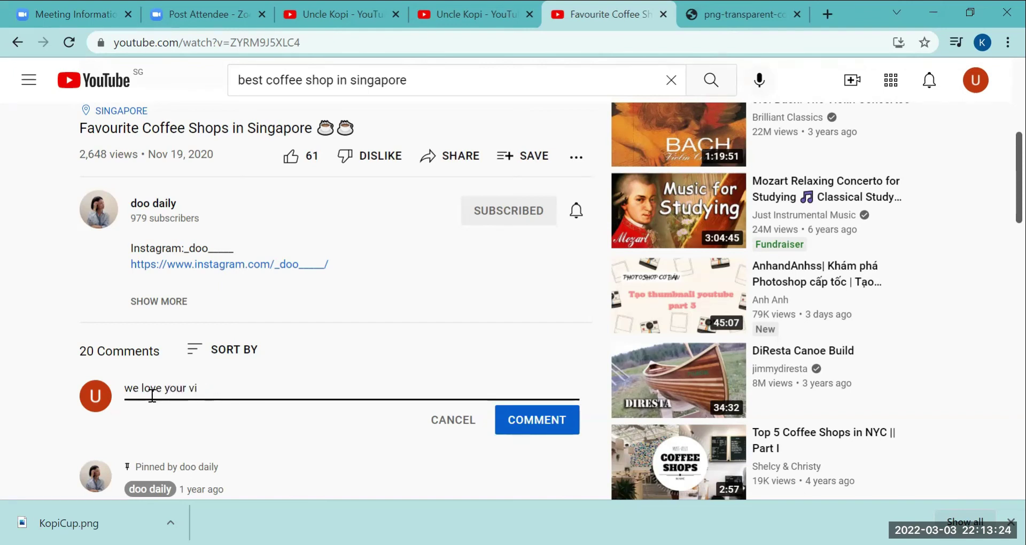
text(deo)
click(550, 421)
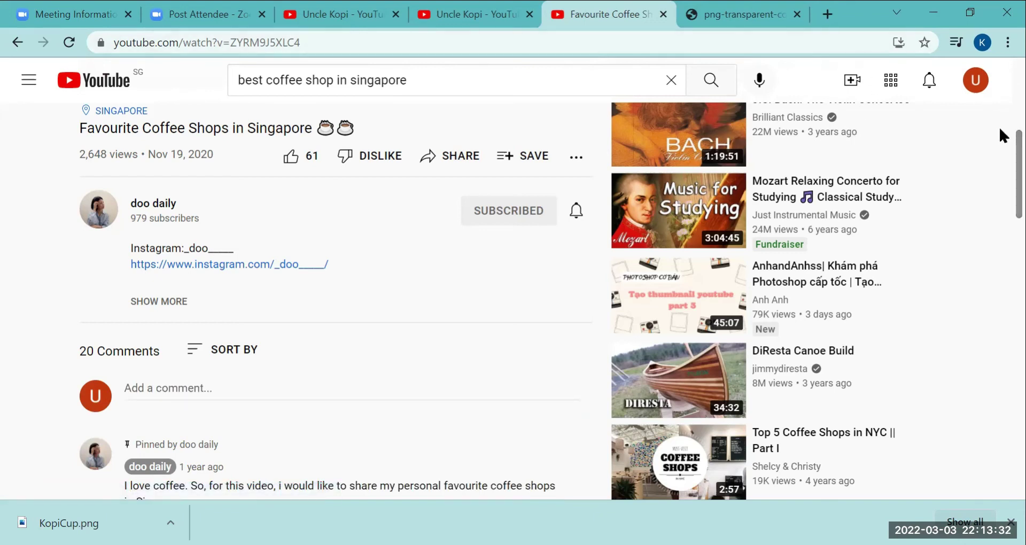
scroll(999, 168, down, 5)
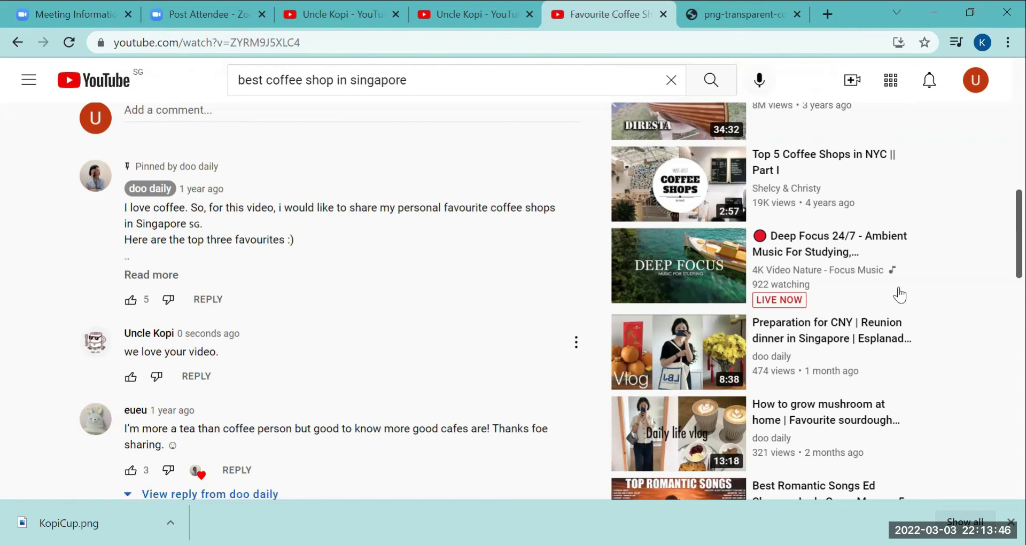
scroll(998, 245, up, 10)
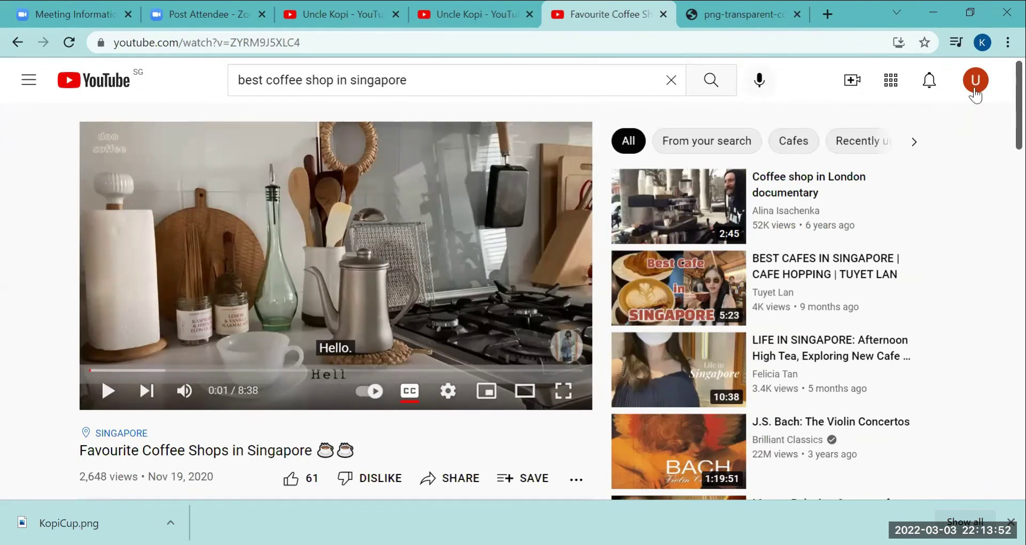
click(970, 86)
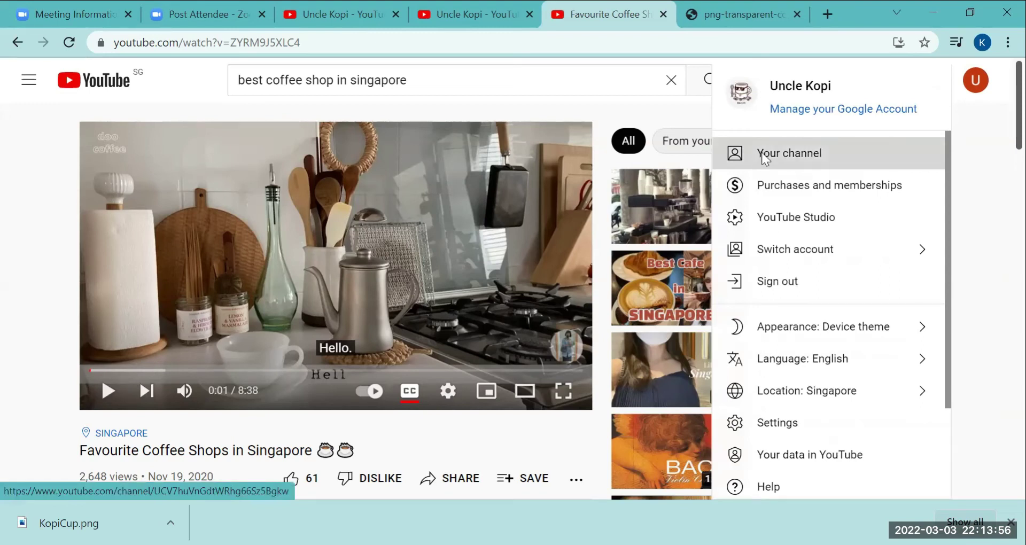
click(761, 155)
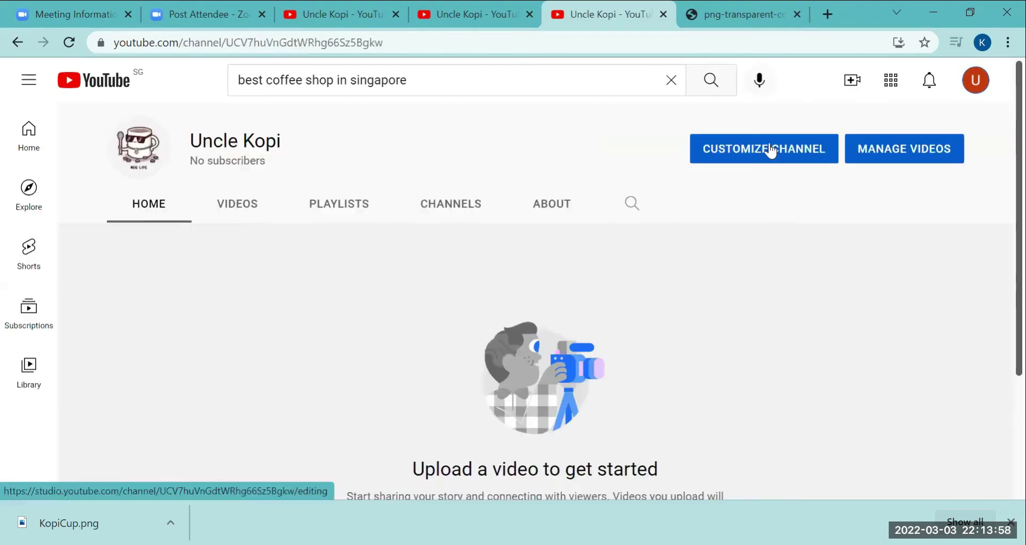
click(771, 144)
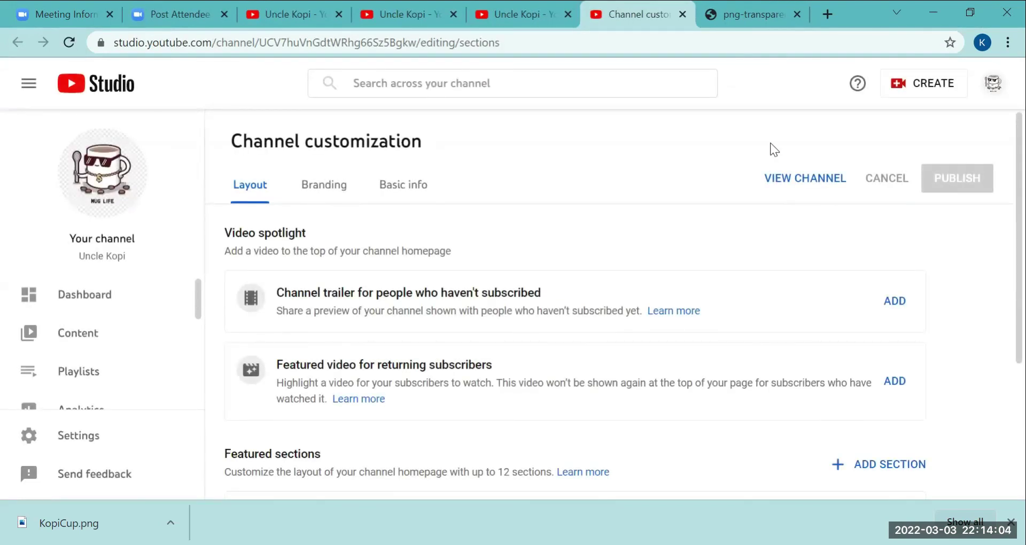
click(334, 190)
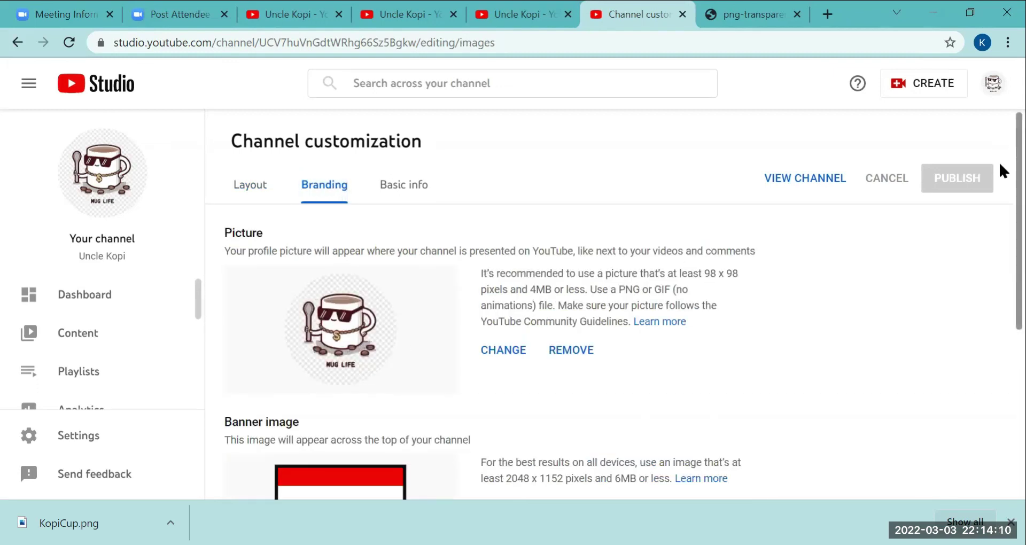
scroll(999, 161, down, 3)
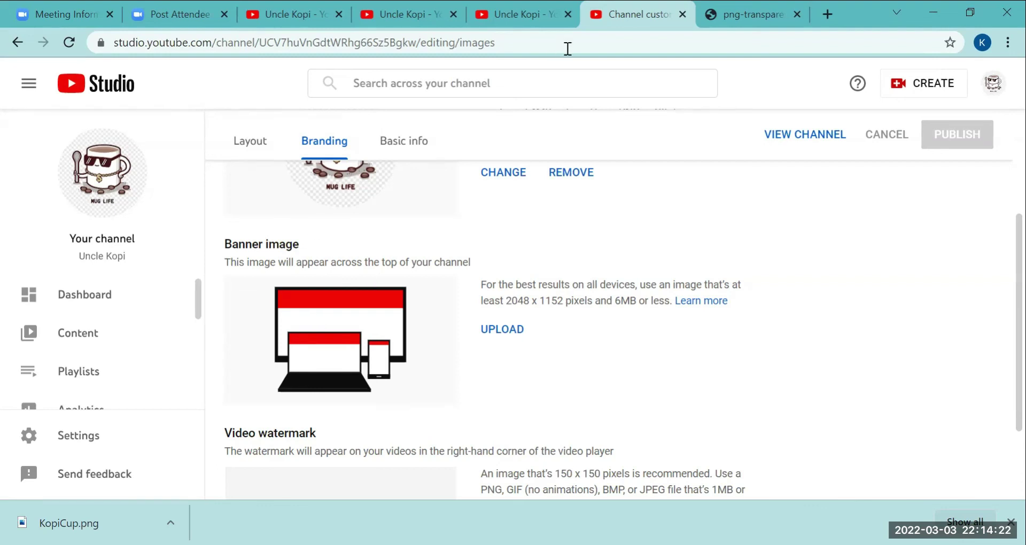
Step: In the mug logo tab, Google search for 'cool coffee shops'
key(ctrl+Tab)
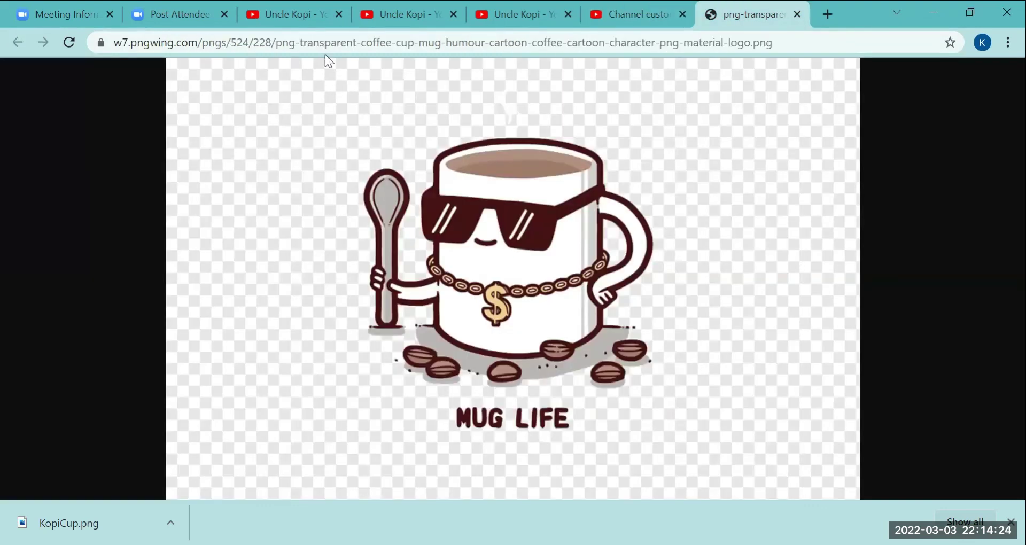
click(295, 33)
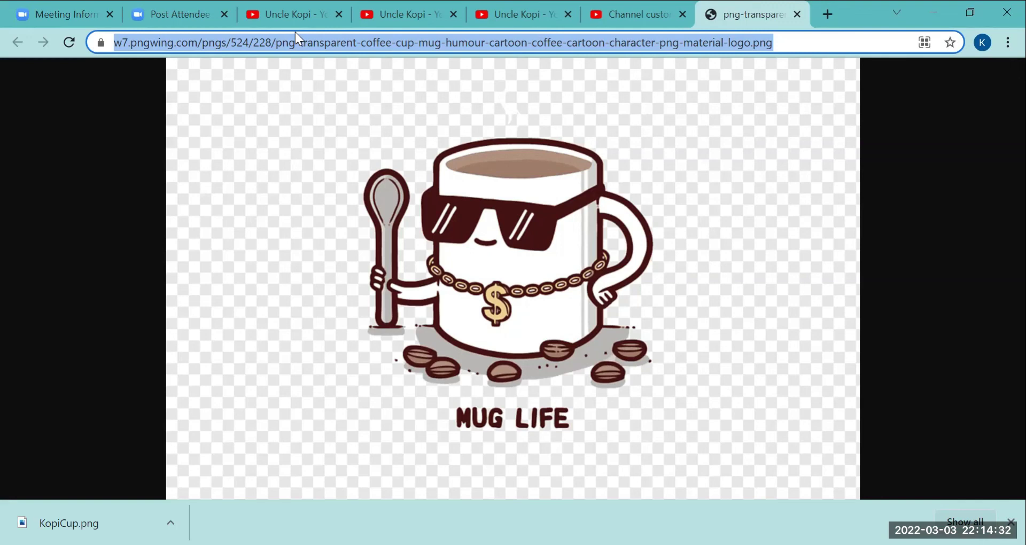
text(cool)
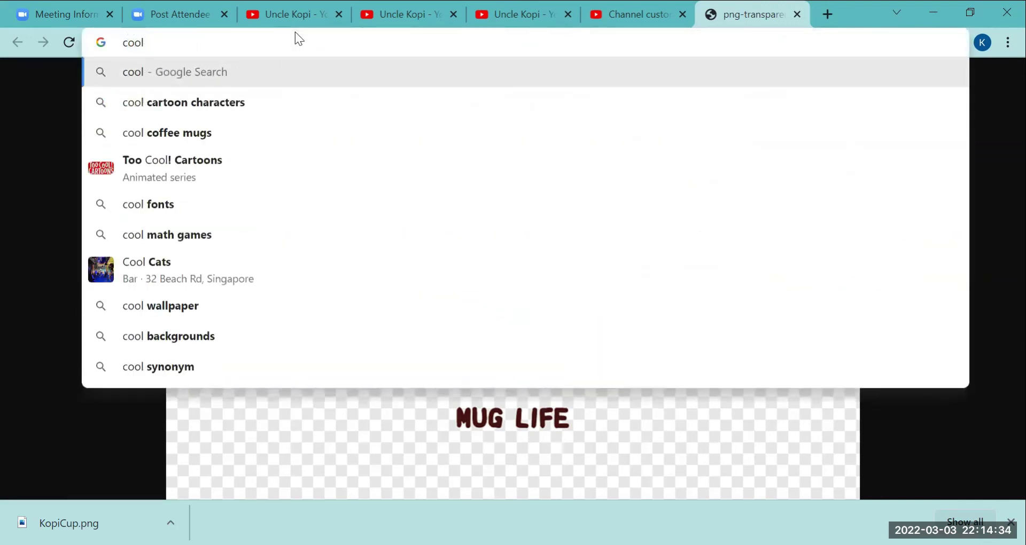
text( coffee)
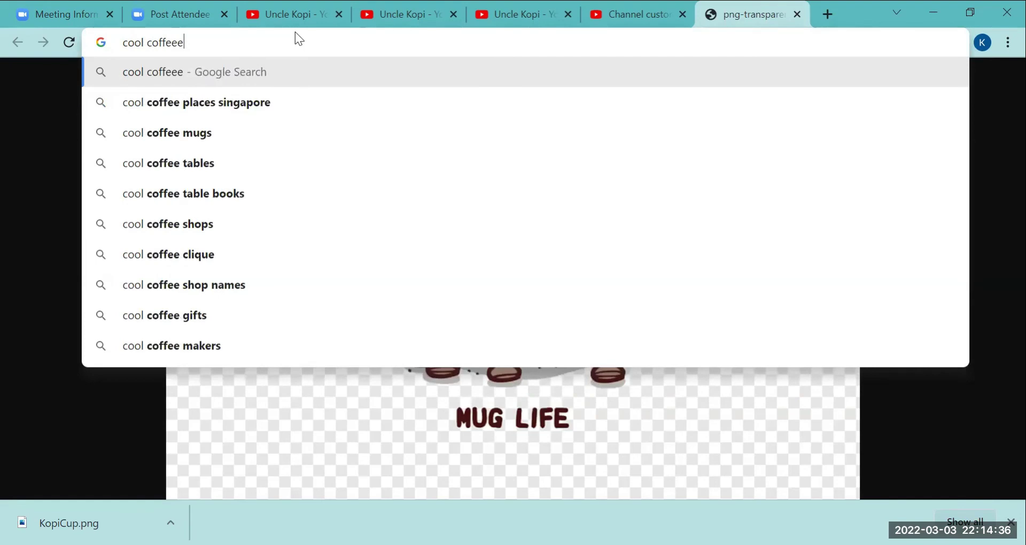
text( sho)
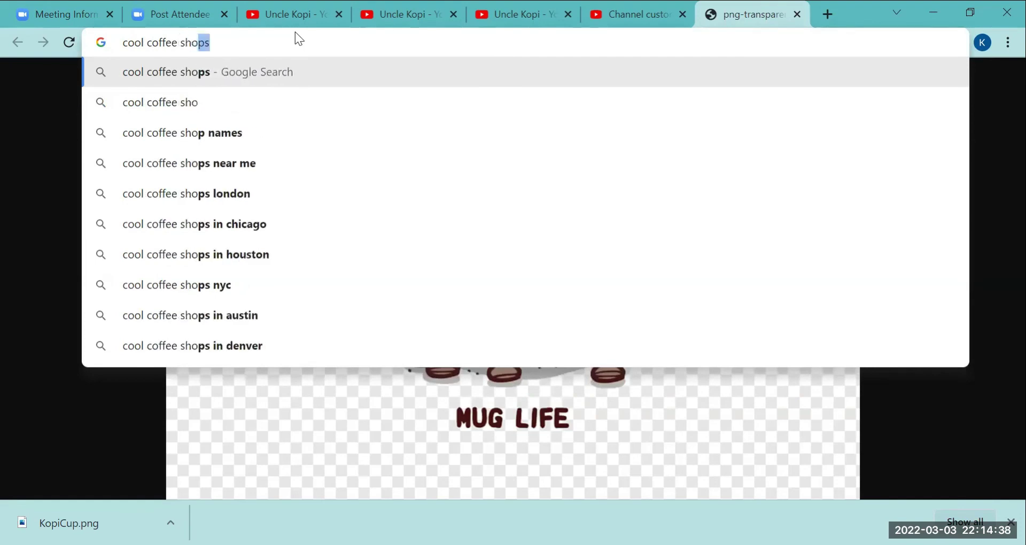
key(Return)
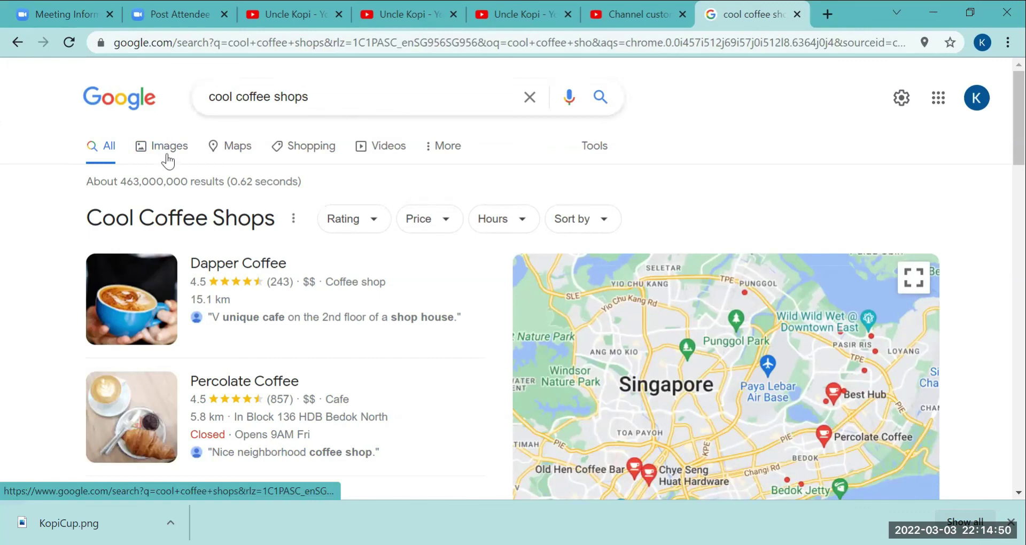
Step: Open the Singapore café photo from the image results full-size in a new tab
click(168, 157)
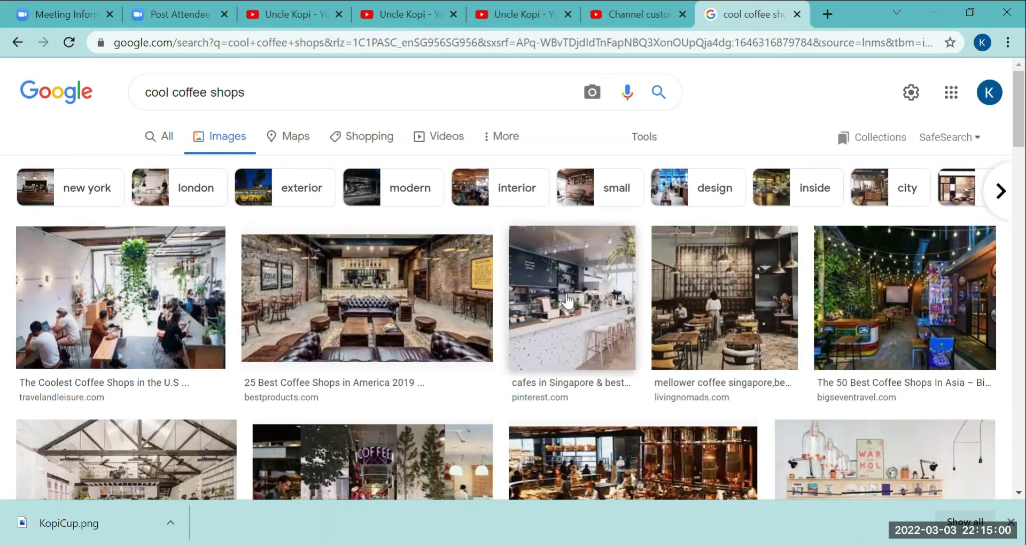
right_click(568, 302)
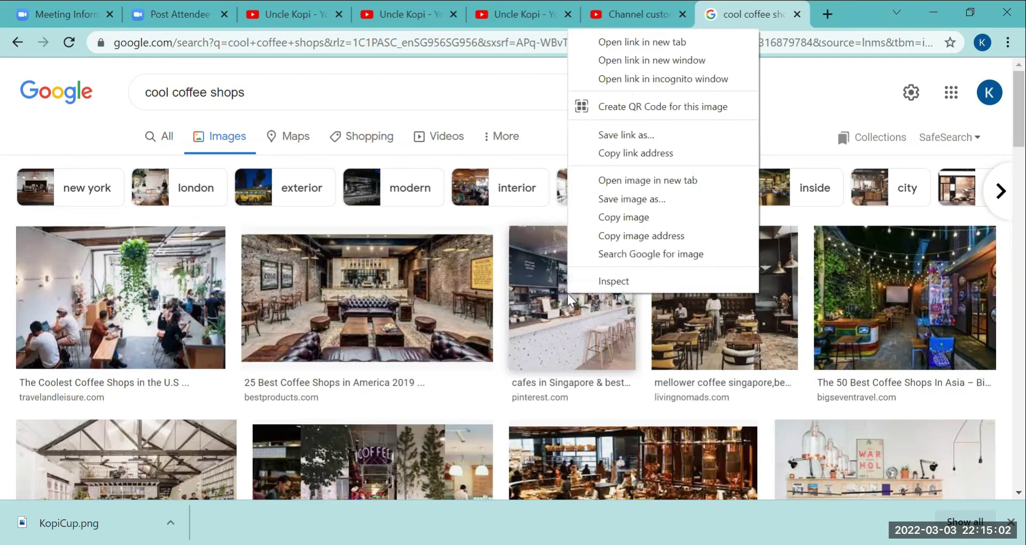
click(568, 297)
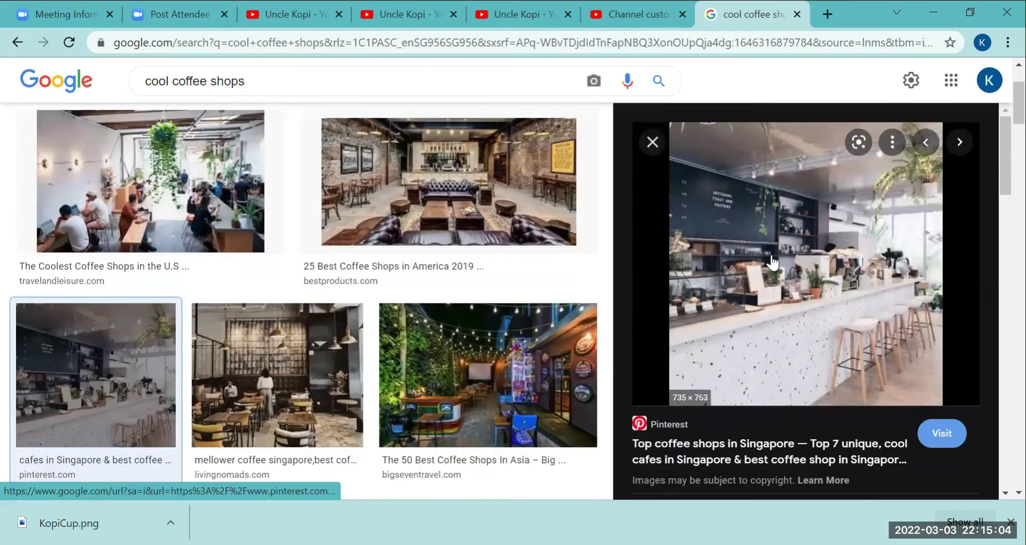
right_click(772, 255)
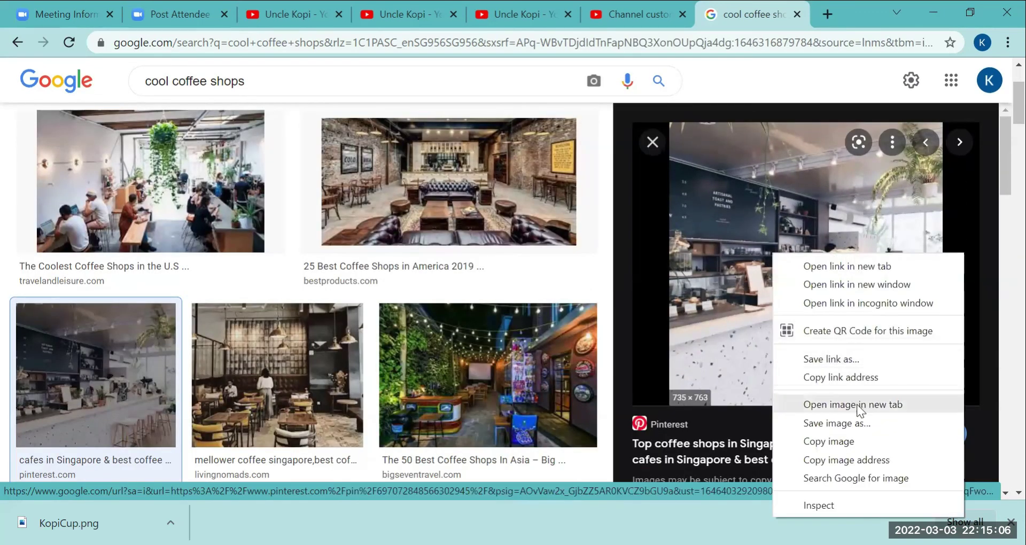
click(858, 406)
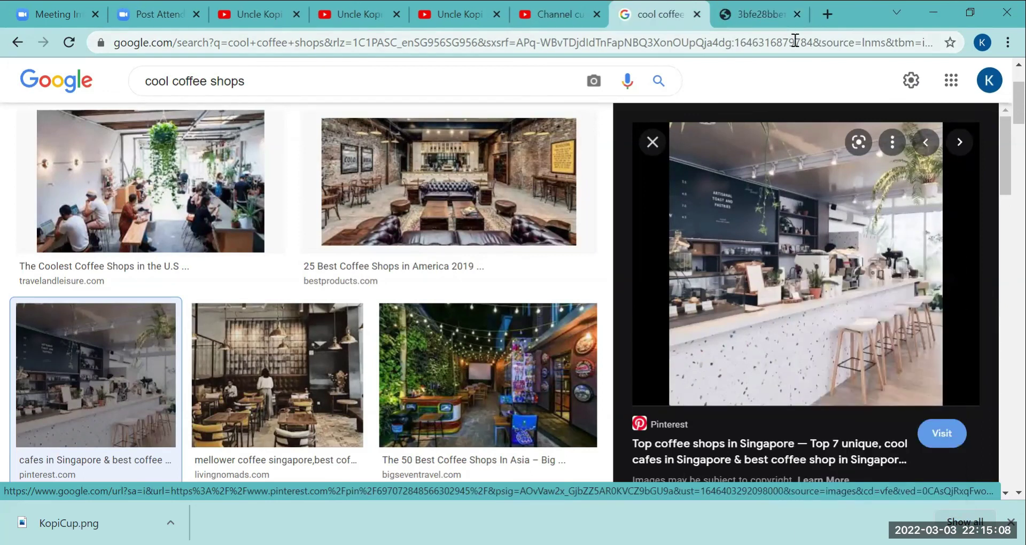
click(769, 16)
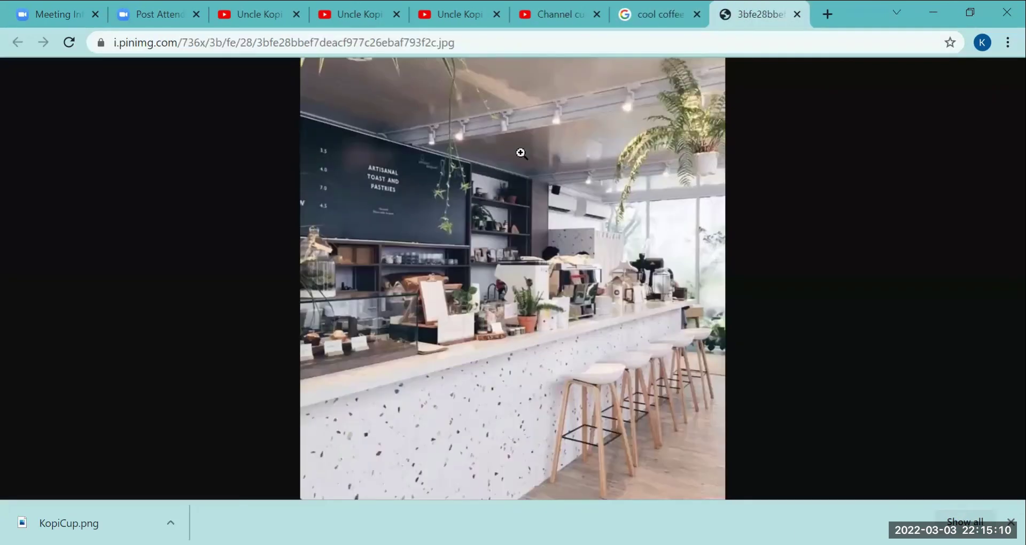
Step: Save the café photo to the Desktop as CoolCoffeeShop.jpg
right_click(486, 176)
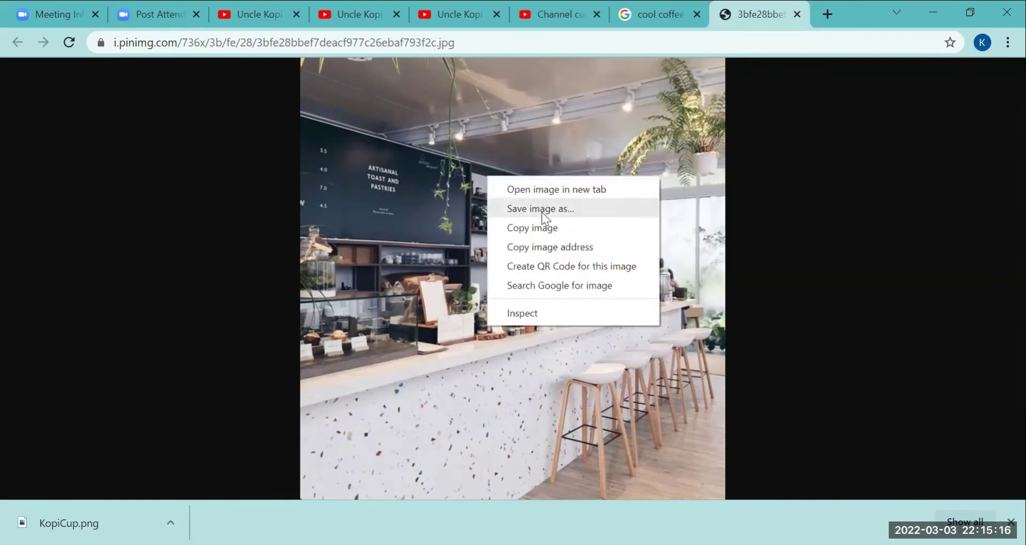
key(Return)
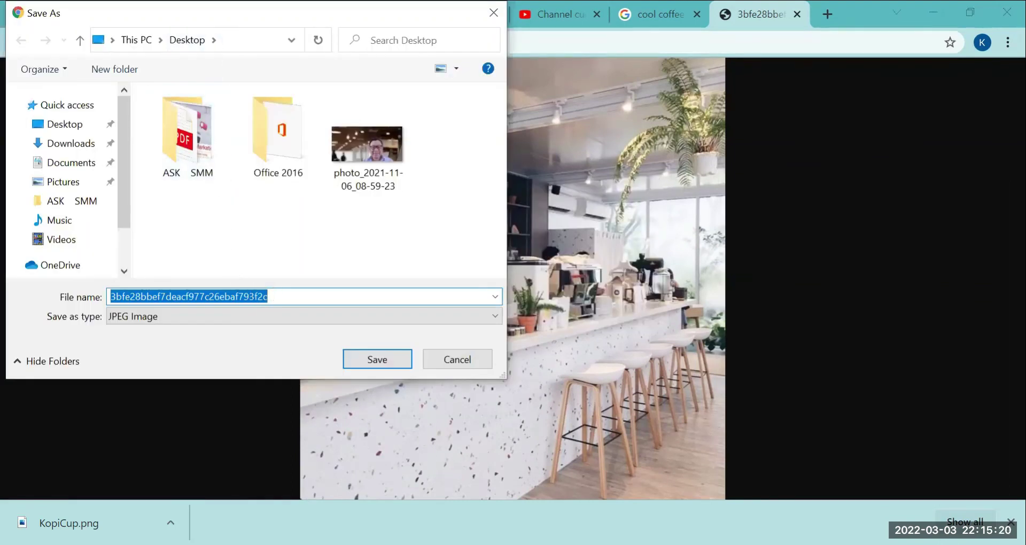
text(Co)
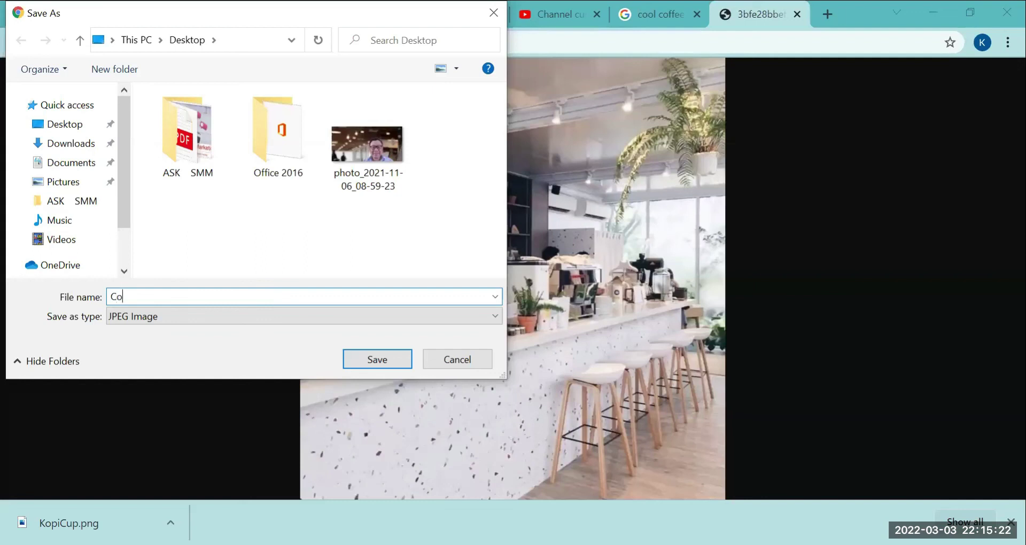
text(olCoffeeShop)
click(395, 362)
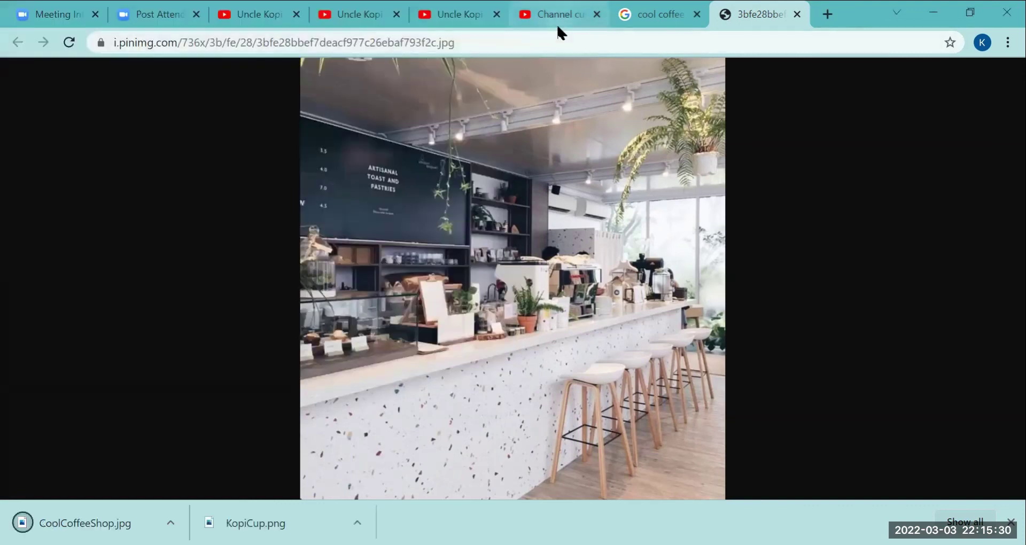
click(557, 26)
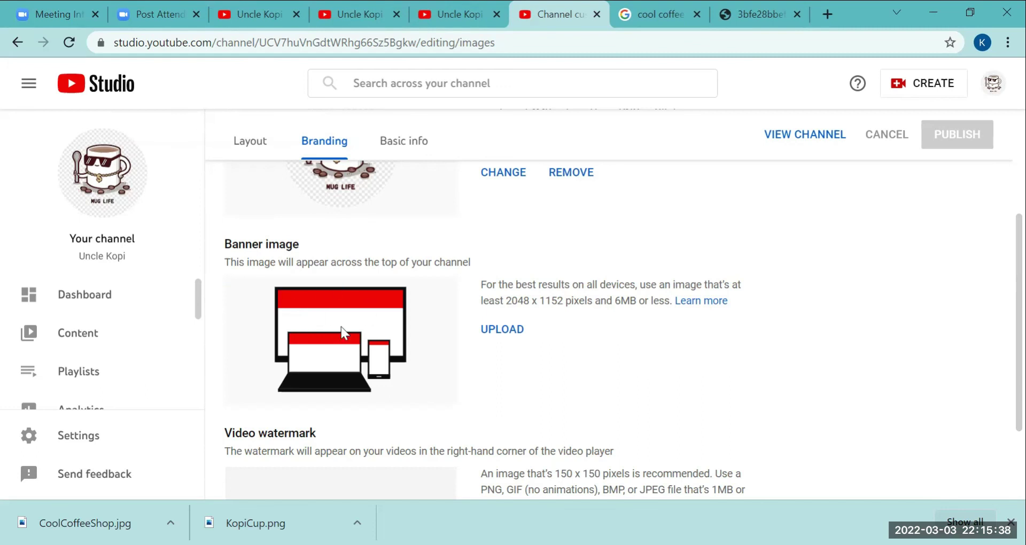
click(508, 329)
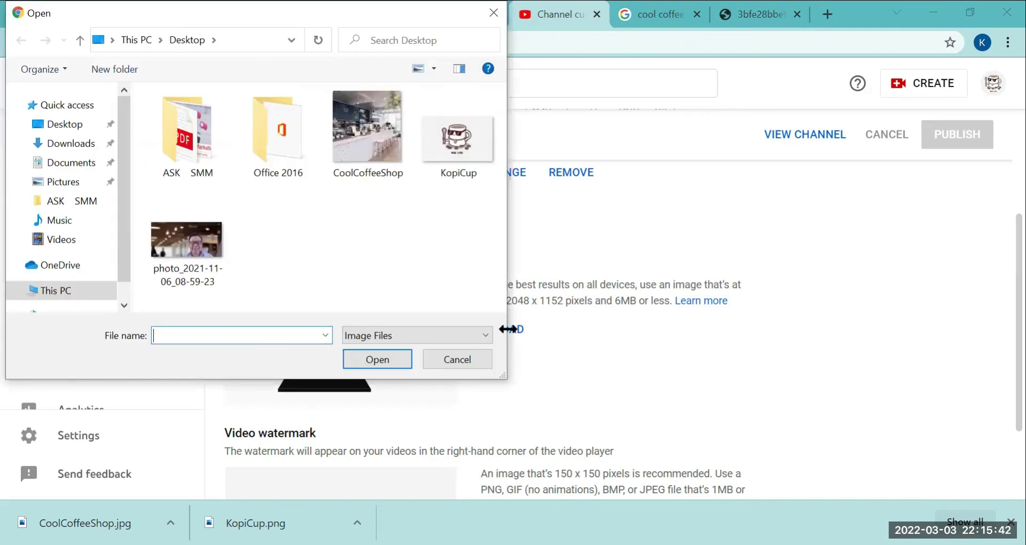
click(365, 131)
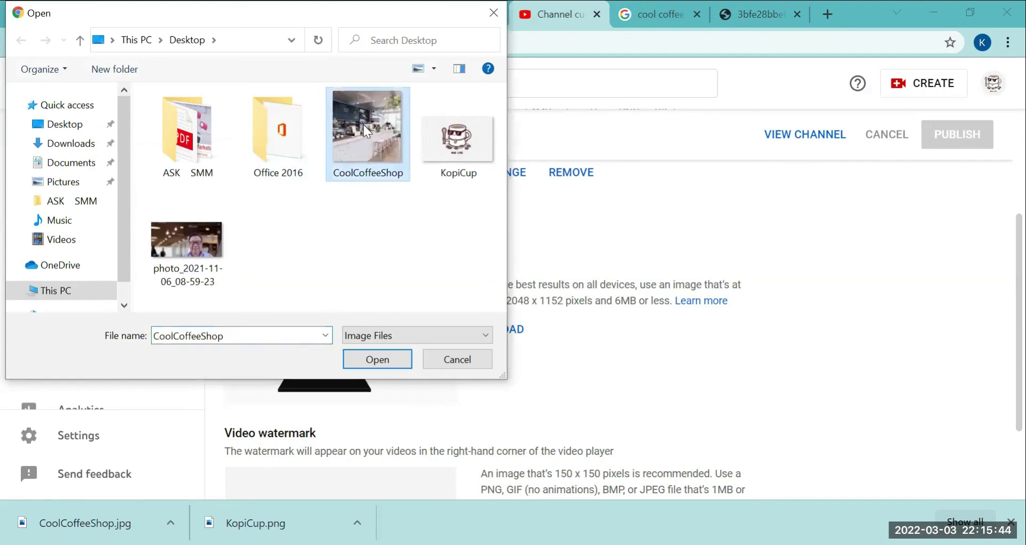
click(382, 361)
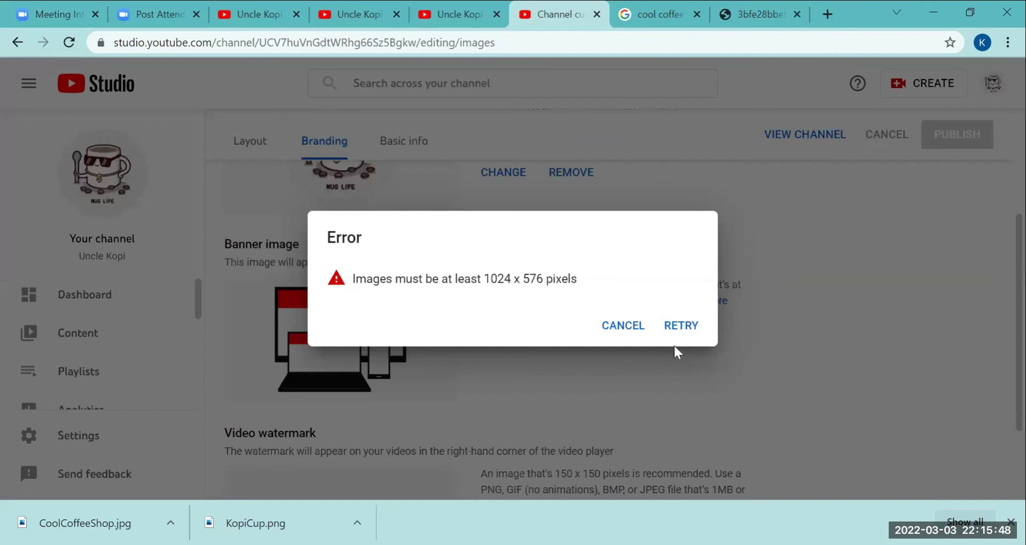
click(624, 326)
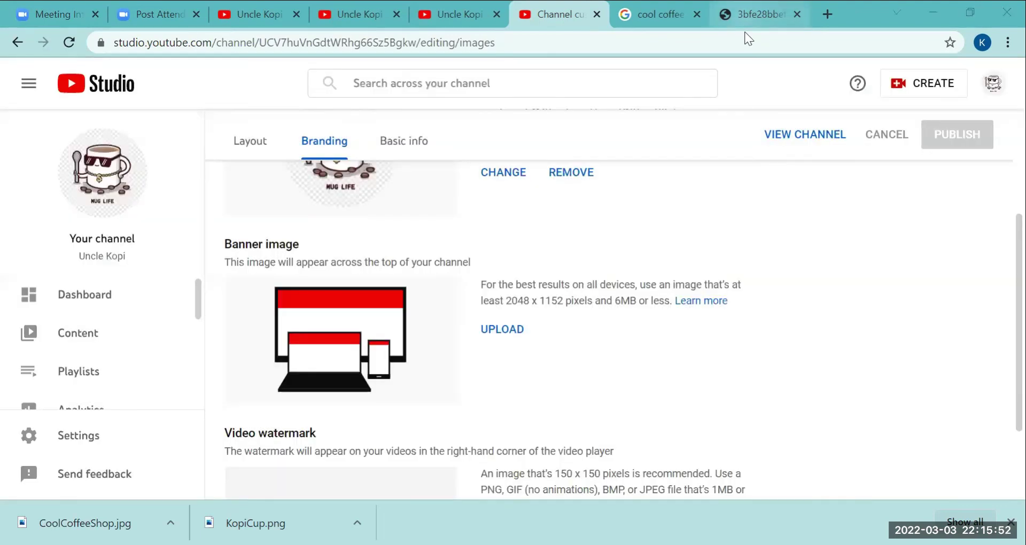
click(748, 16)
click(299, 44)
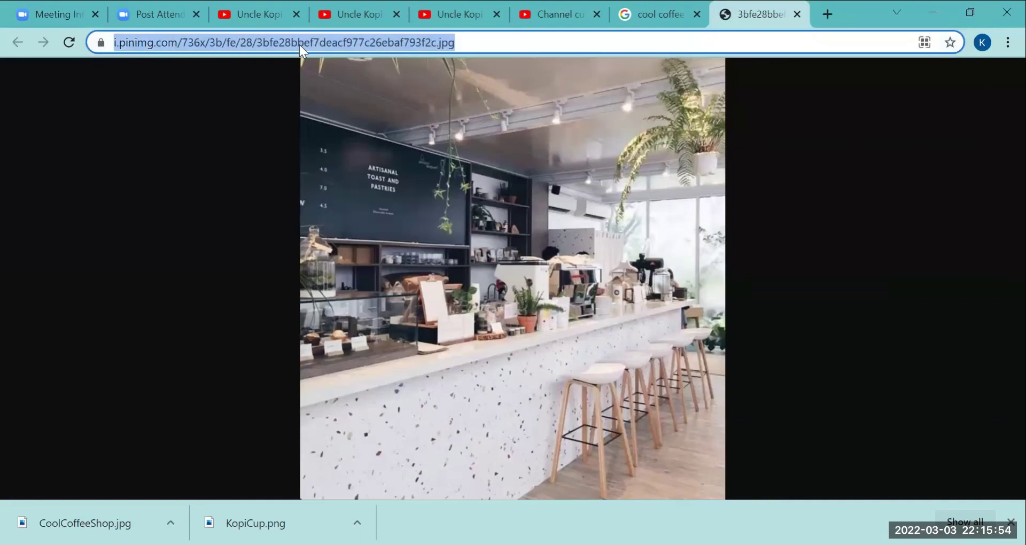
Step: Search Google Images for 'coffee shop' and open the two-baristas photo full-size
text(co)
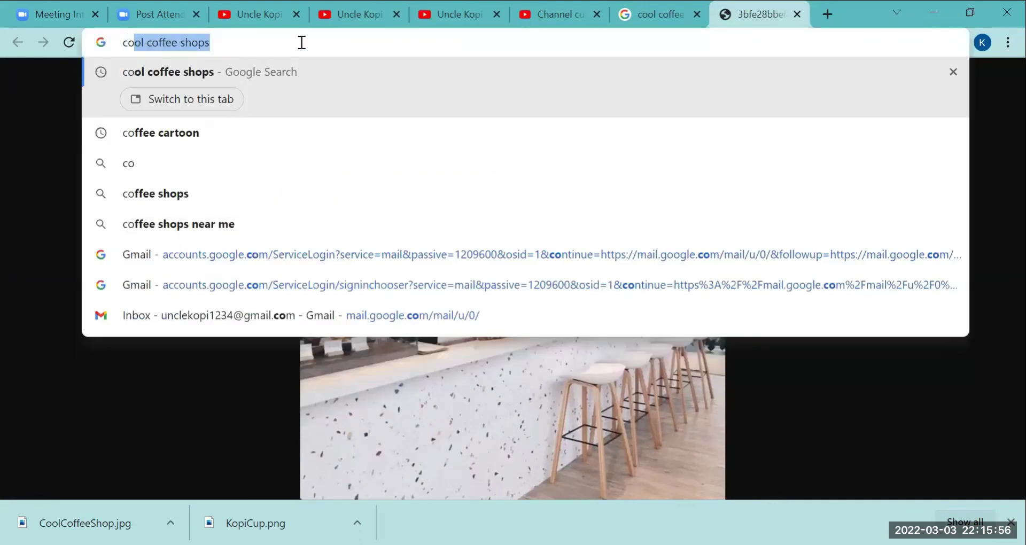
text(ffee shop)
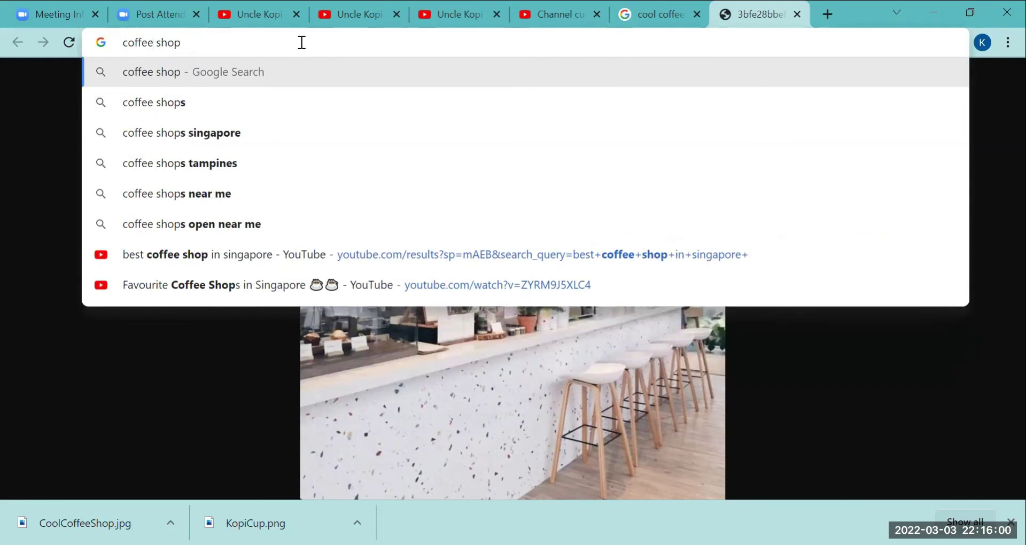
key(Return)
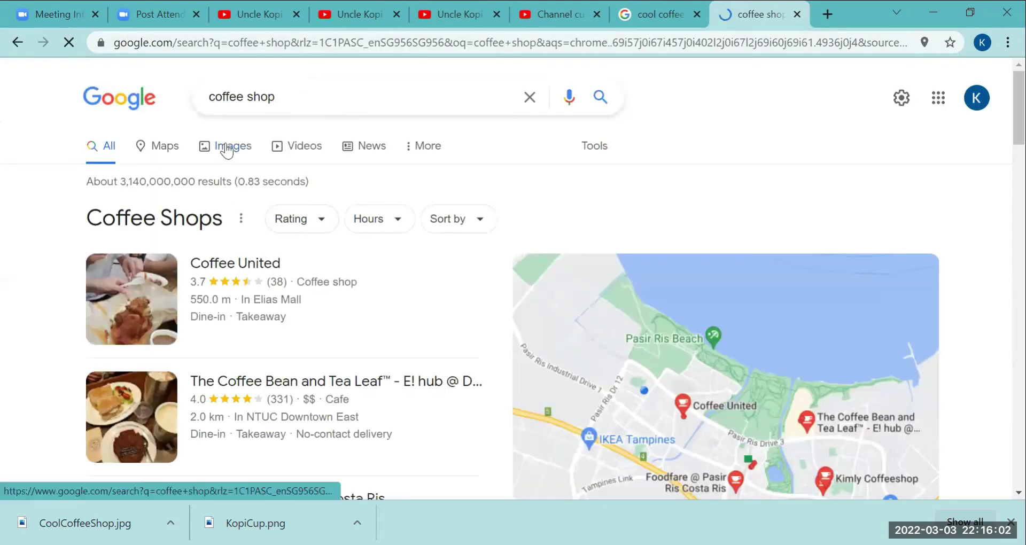
click(226, 145)
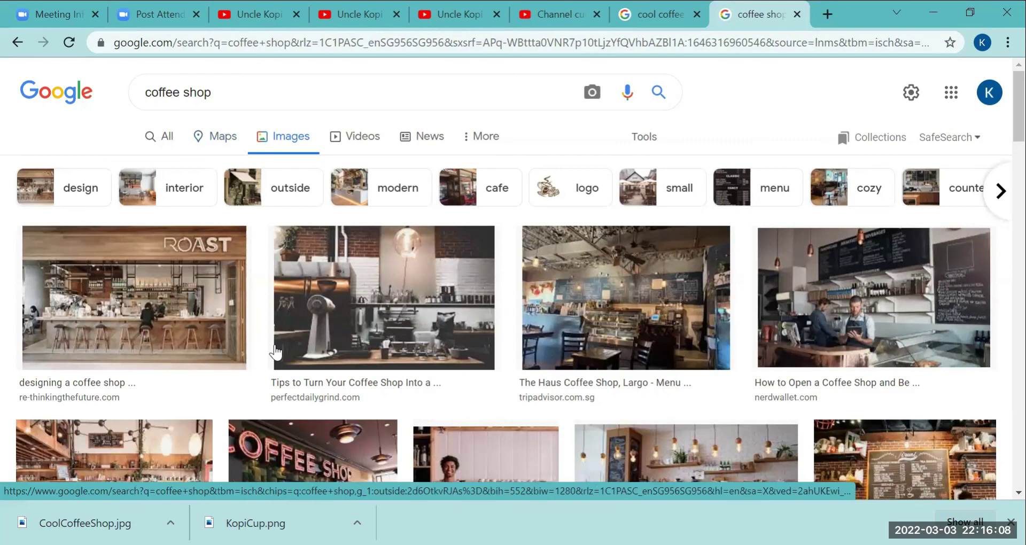
key(/)
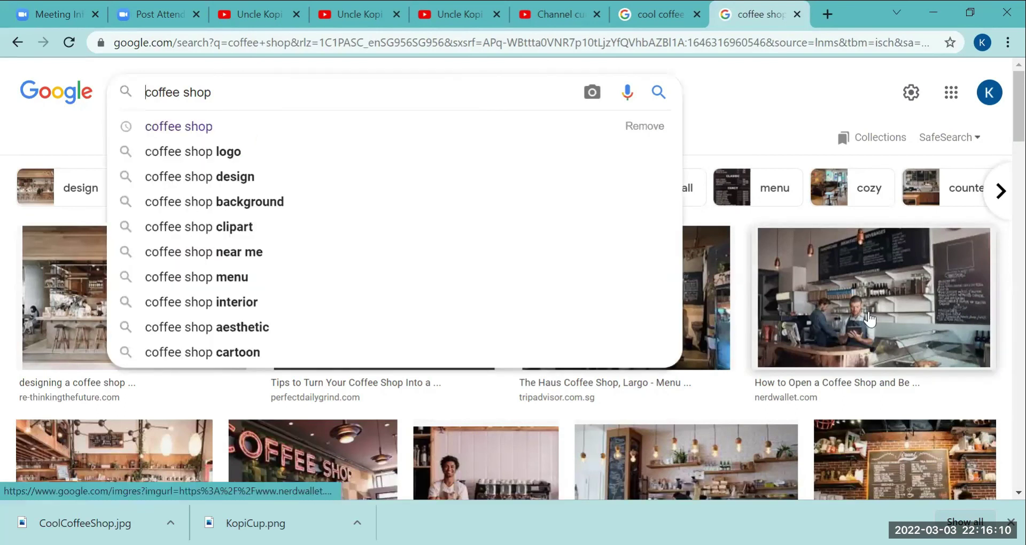
click(870, 318)
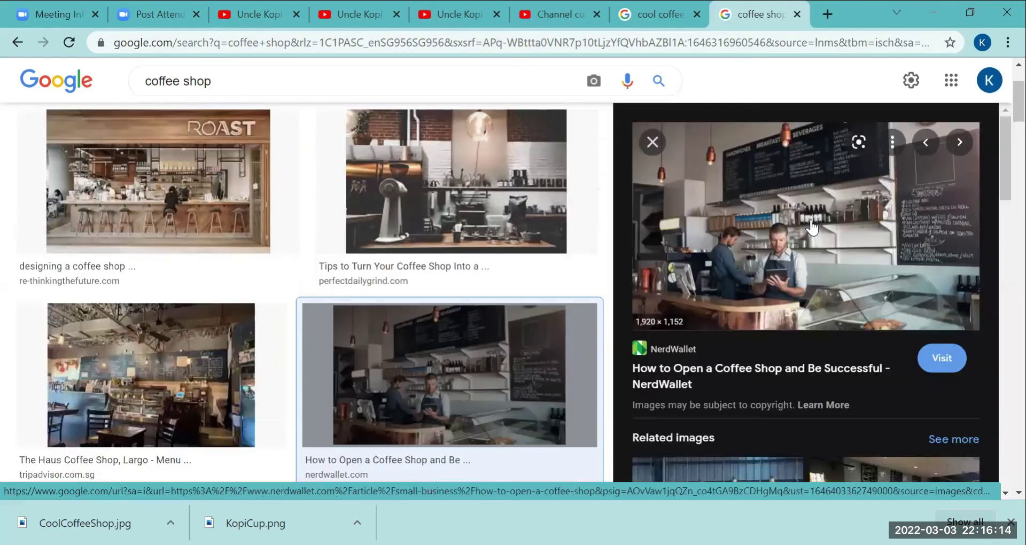
right_click(810, 221)
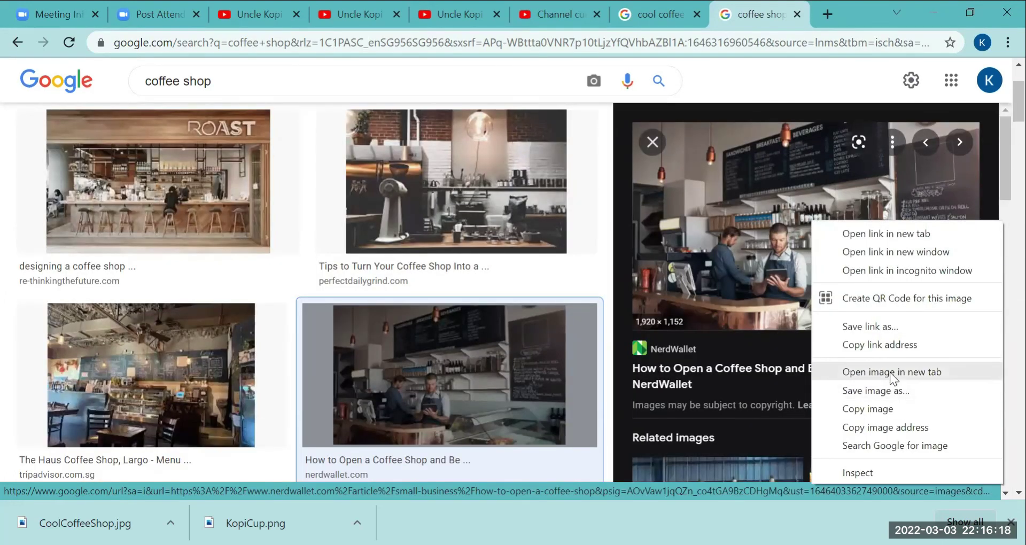
key(Return)
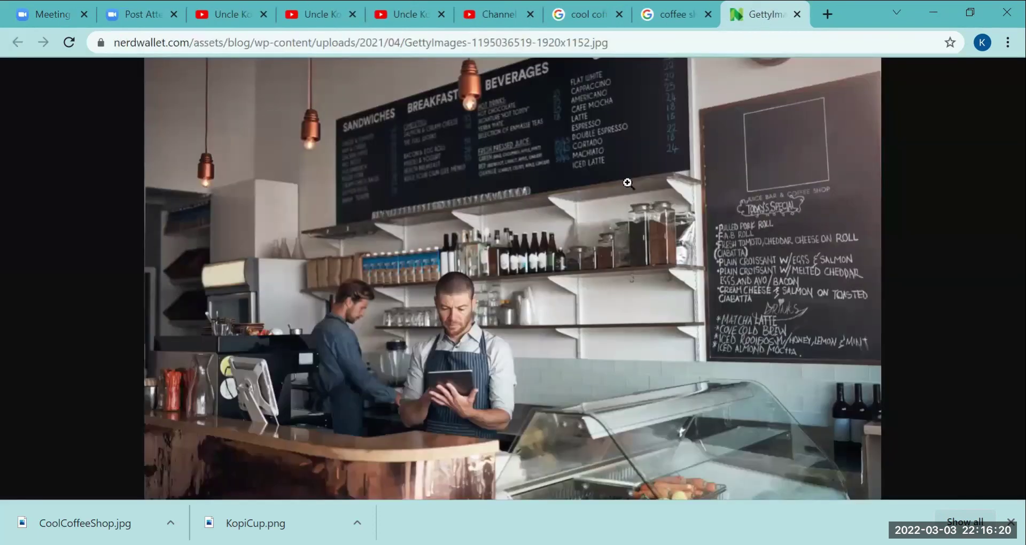
Step: Save the baristas photo as CoolCoffeeShop, overwriting the existing file
right_click(534, 217)
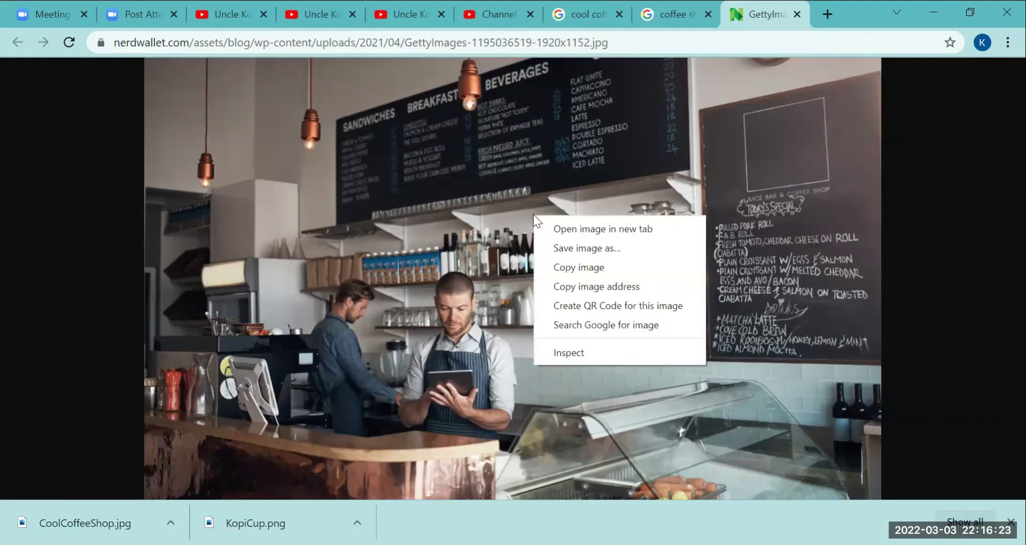
click(606, 248)
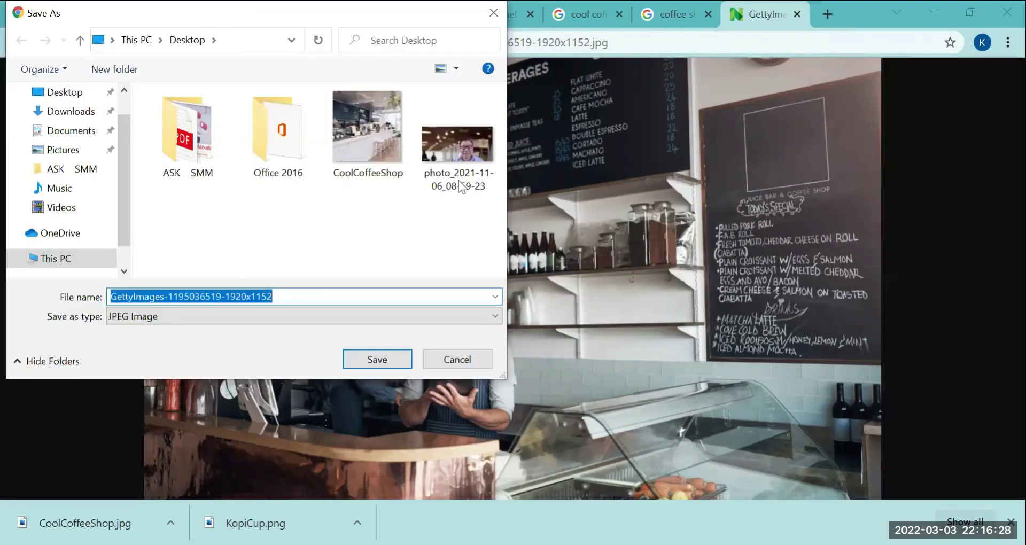
click(384, 136)
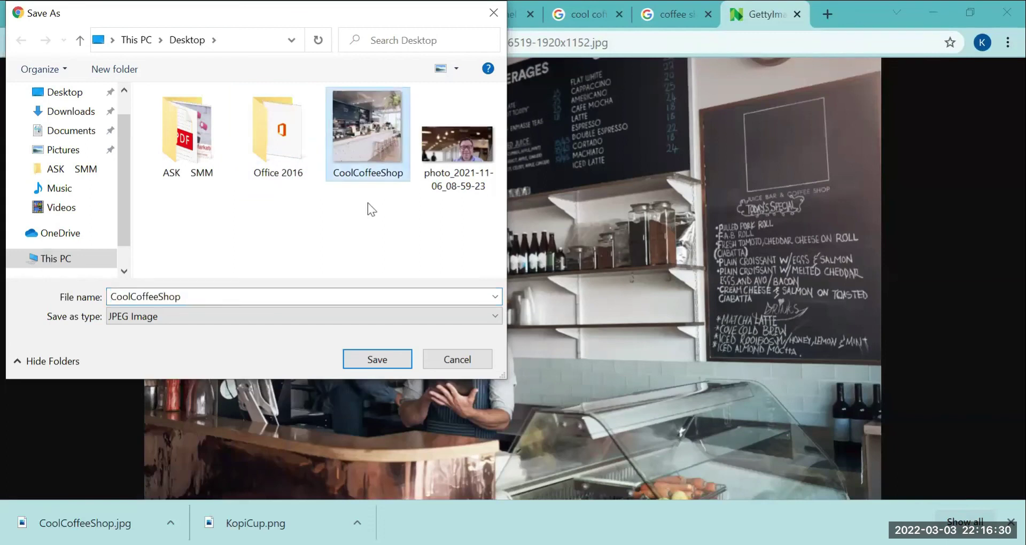
click(378, 361)
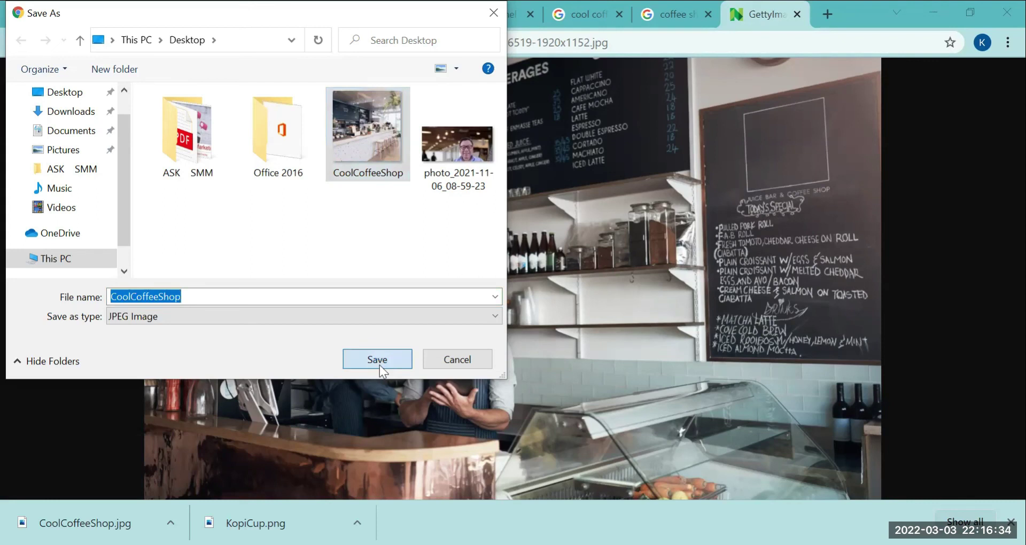
click(550, 293)
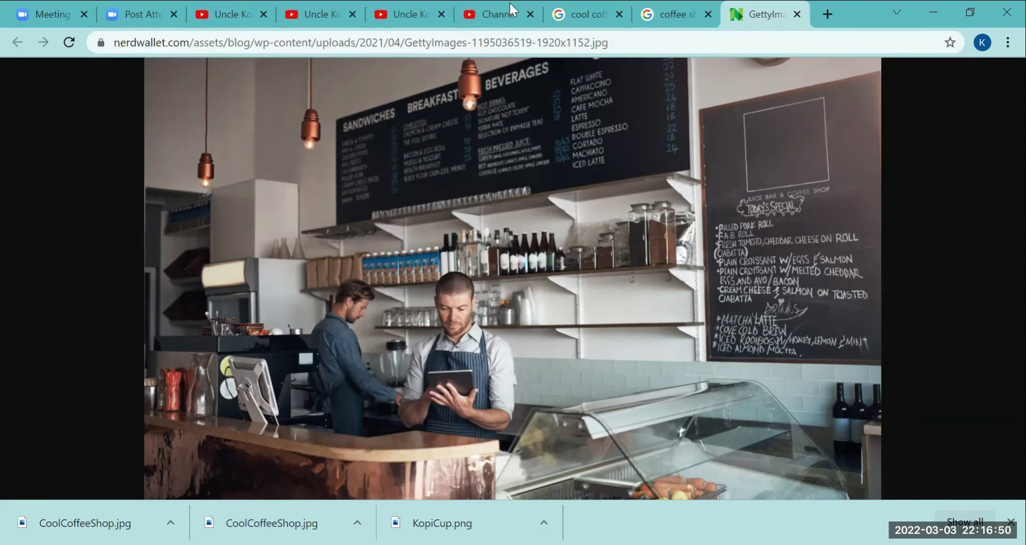
click(497, 19)
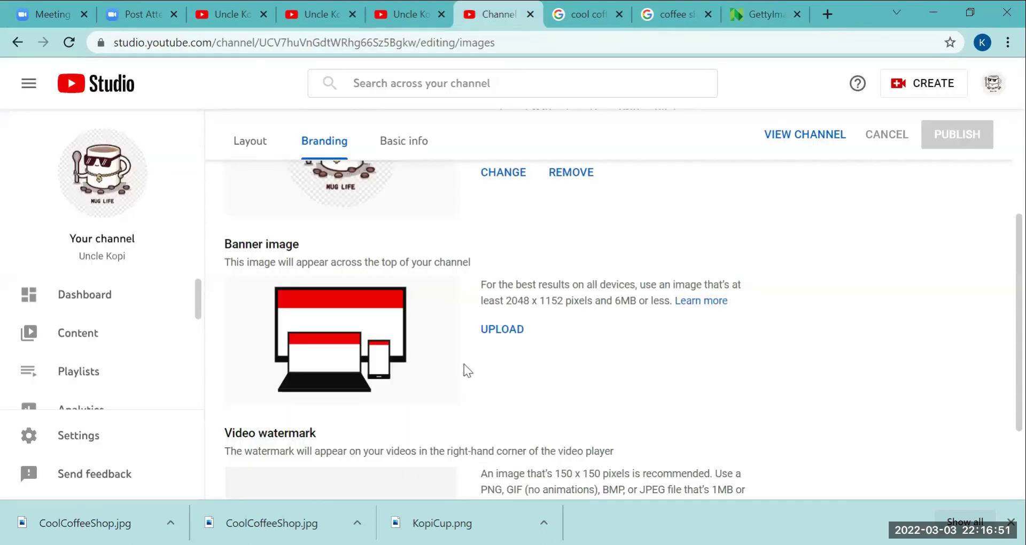
Step: Upload CoolCoffeeShop.jpg as the banner, cropping it to frame the two baristas
click(499, 324)
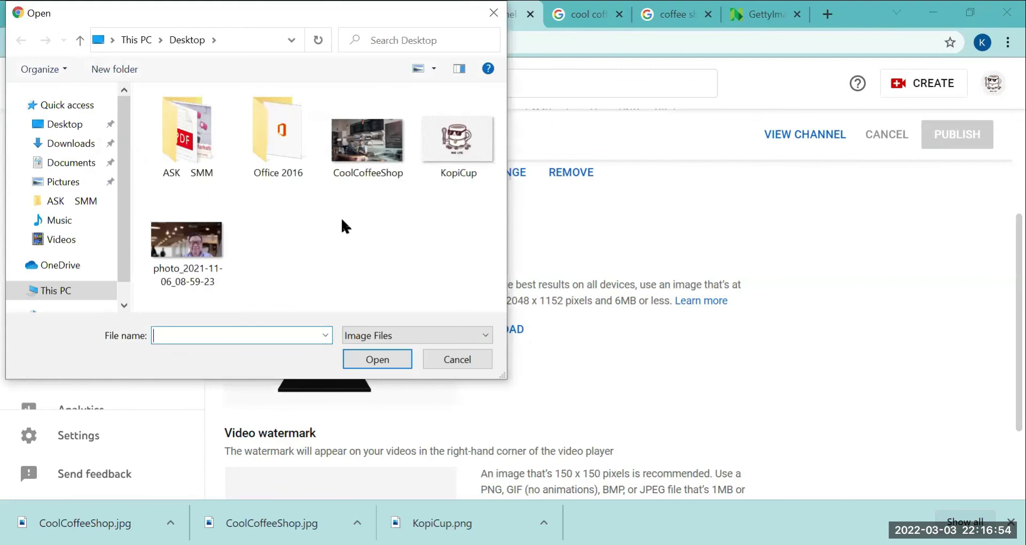
click(364, 170)
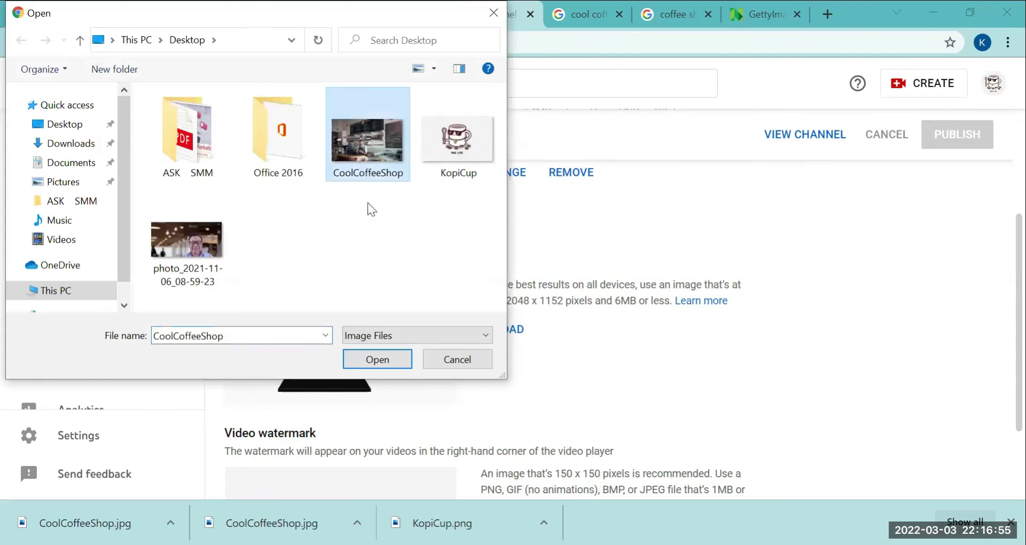
click(386, 357)
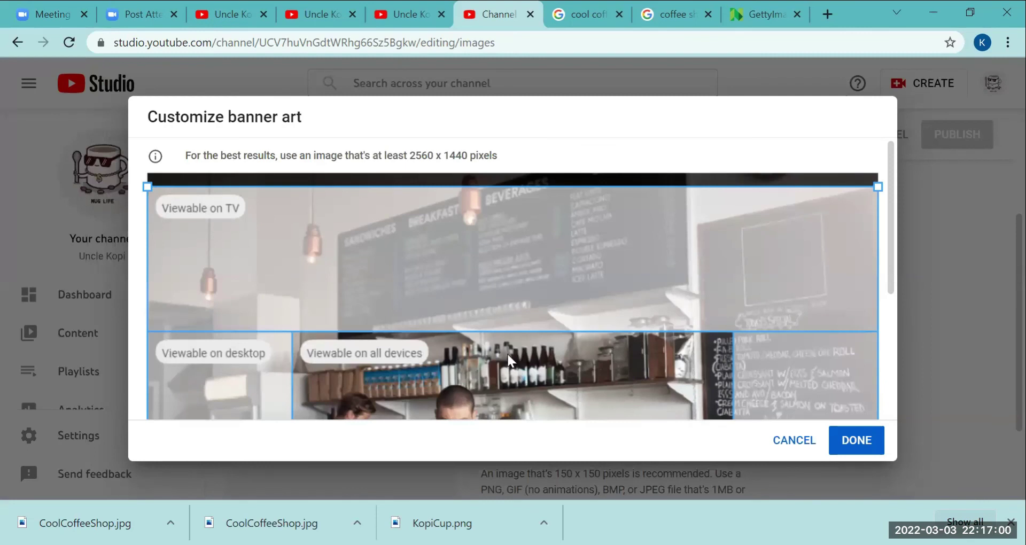
drag(893, 243, 900, 311)
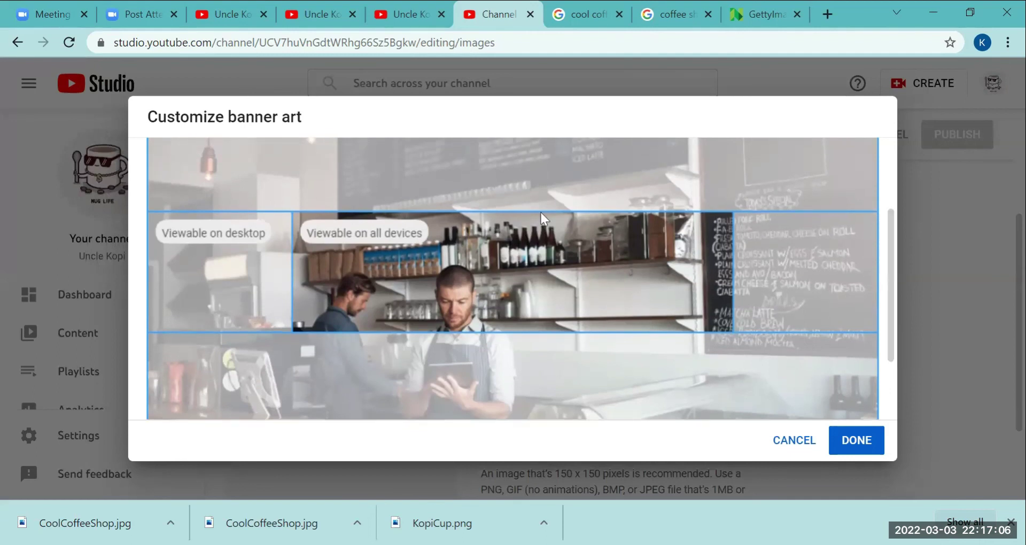
drag(498, 263, 498, 292)
drag(498, 351, 512, 409)
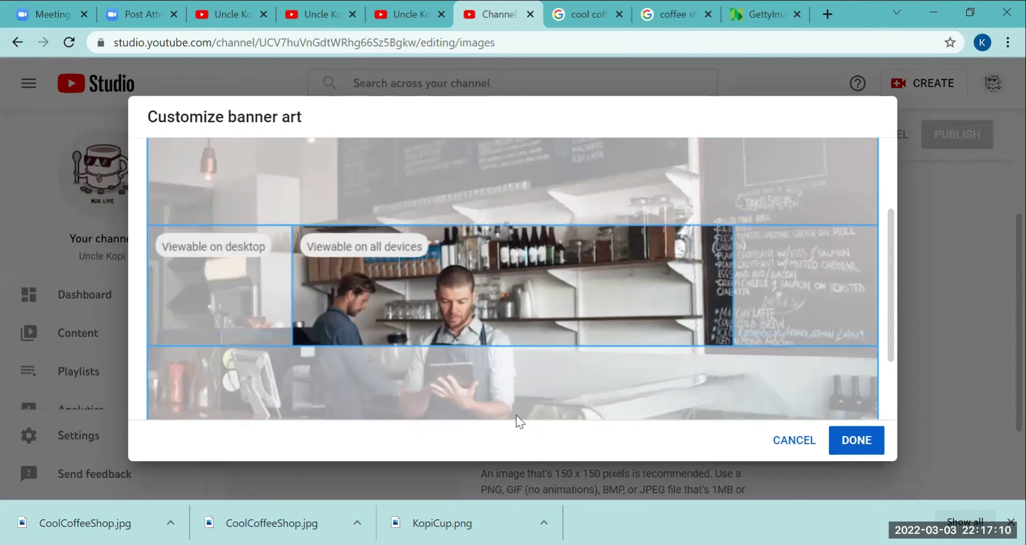
drag(504, 302, 487, 369)
click(861, 444)
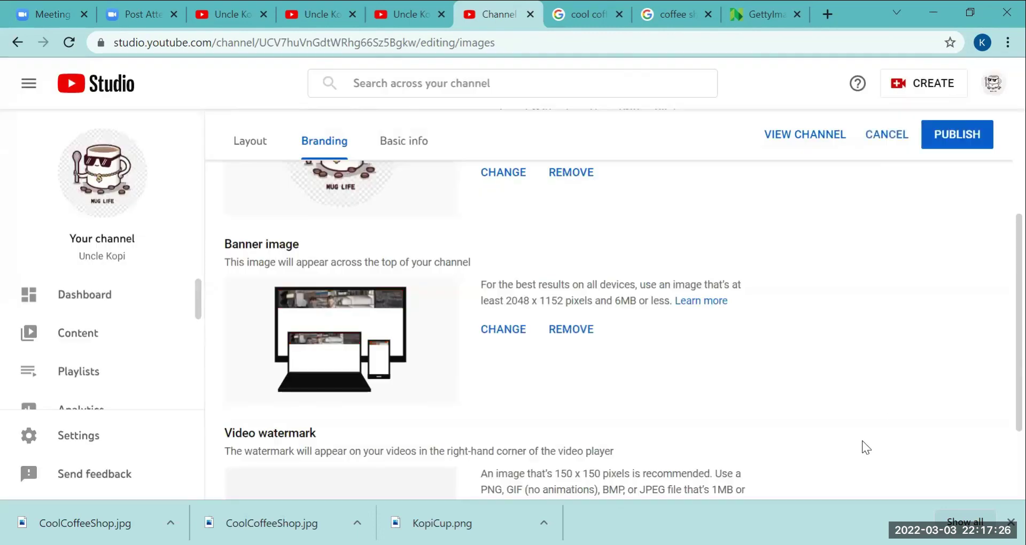
Step: Publish the branding and view Uncle Kopi's live channel page with the two-barista café banner
click(962, 137)
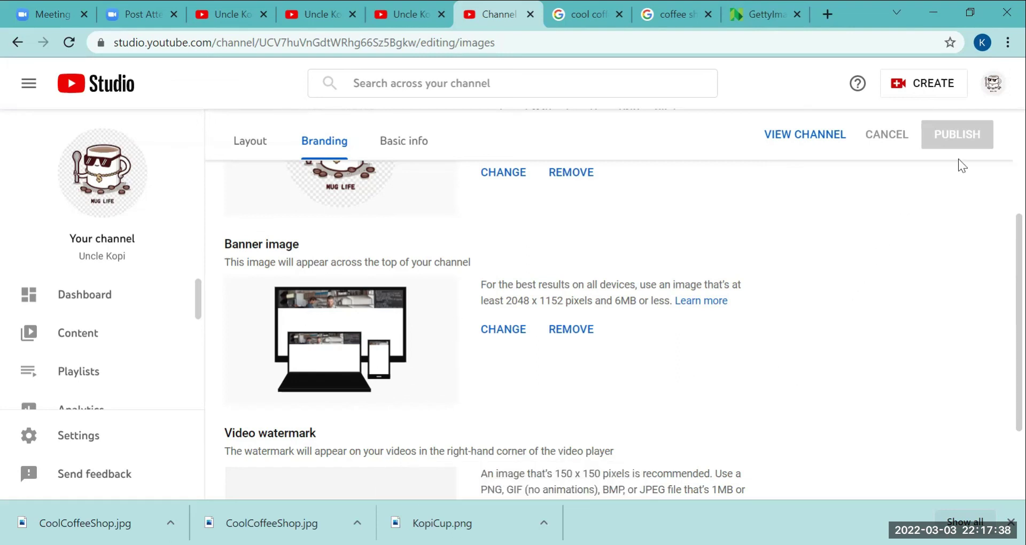
click(994, 86)
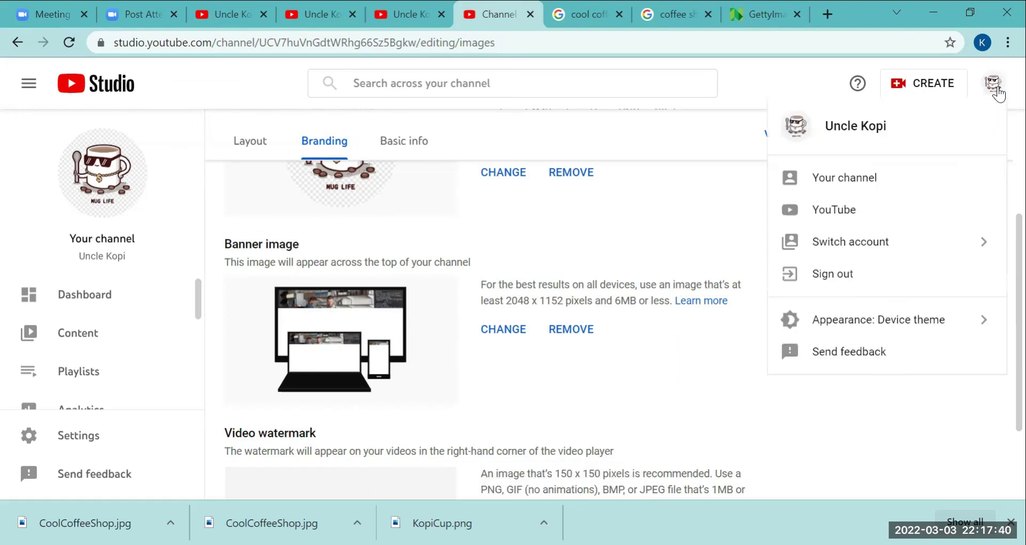
click(840, 186)
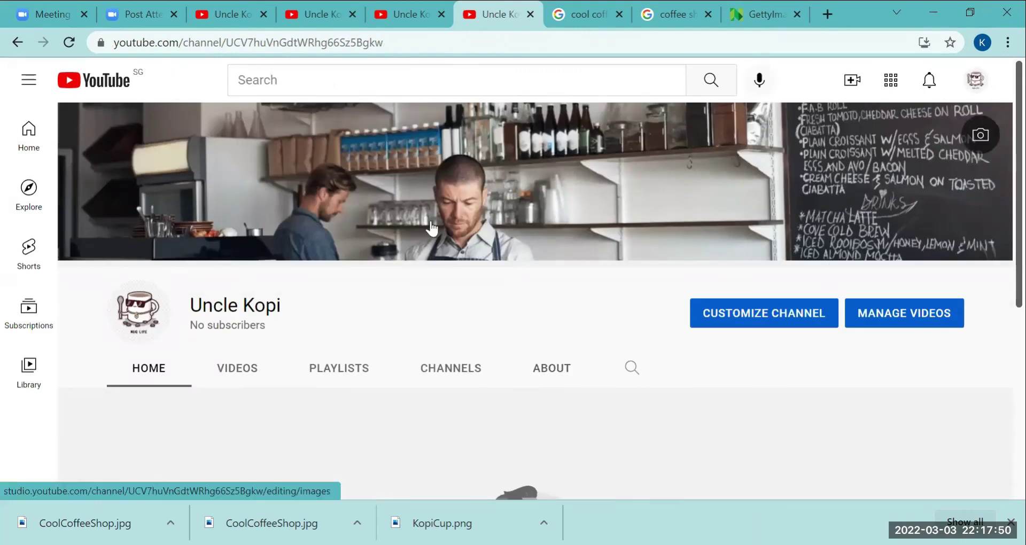
scroll(1003, 295, down, 1)
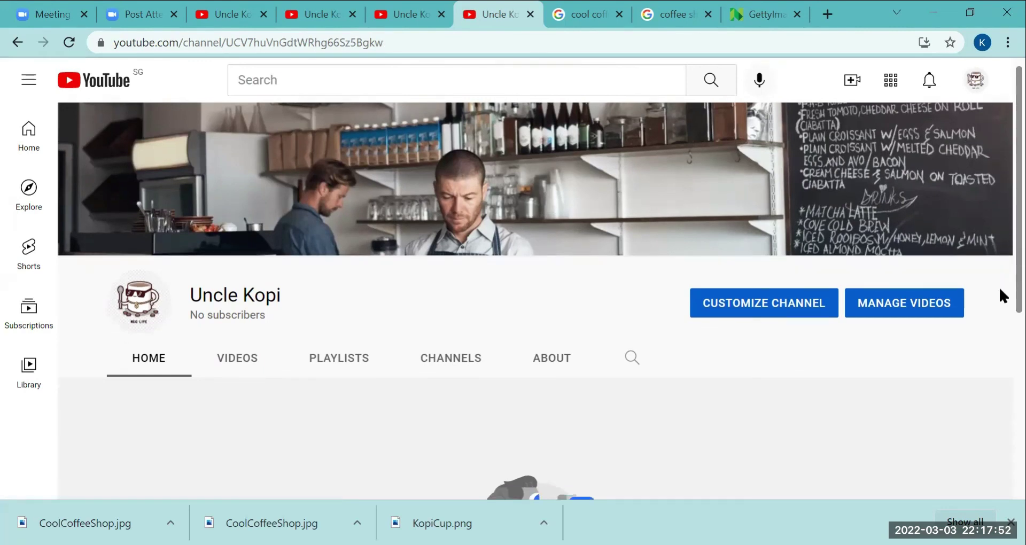
scroll(999, 321, down, 4)
scroll(999, 374, up, 2)
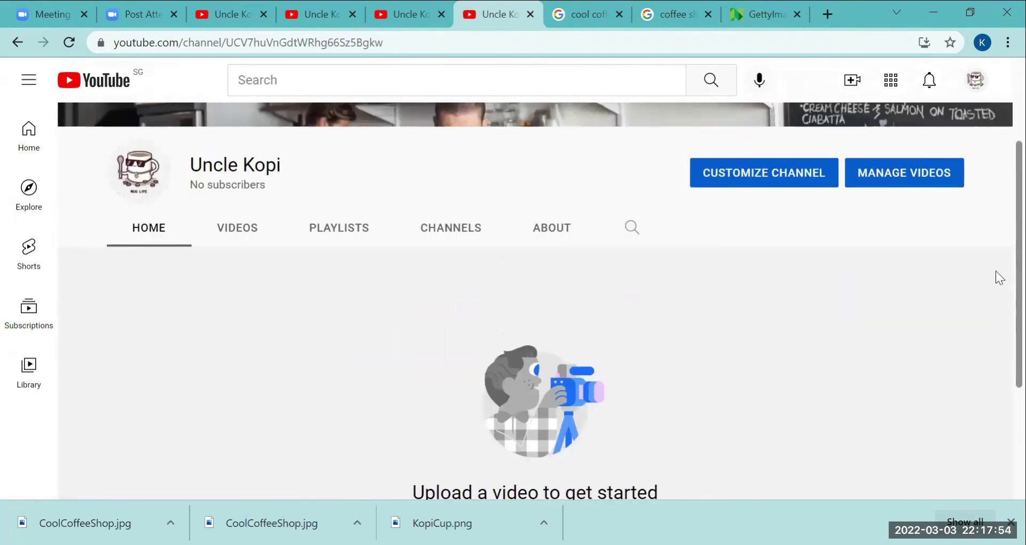
scroll(995, 270, up, 3)
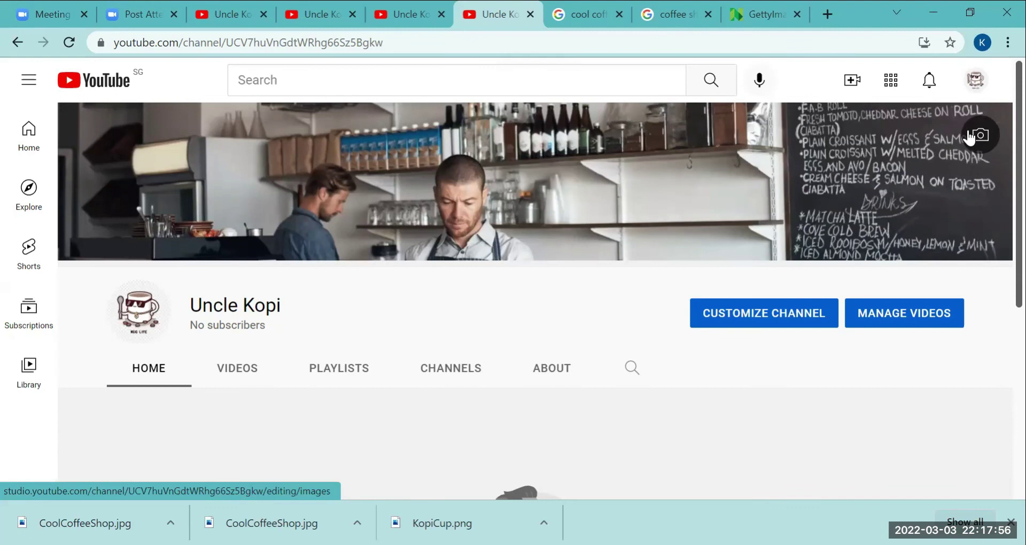